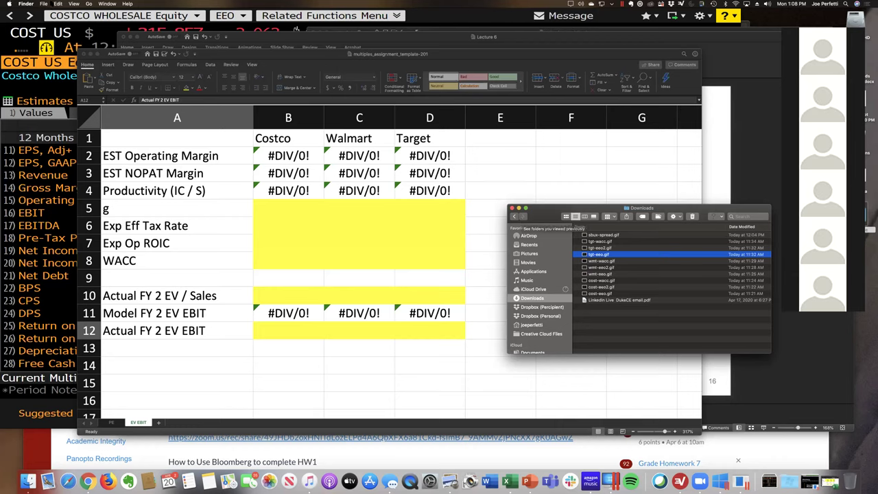
# Open valuation_model_cost_asis_101.xlsx from the Costco folder inside the 443 course's Spring 2020 folder, using a new Finder window
pyautogui.click(42, 3)
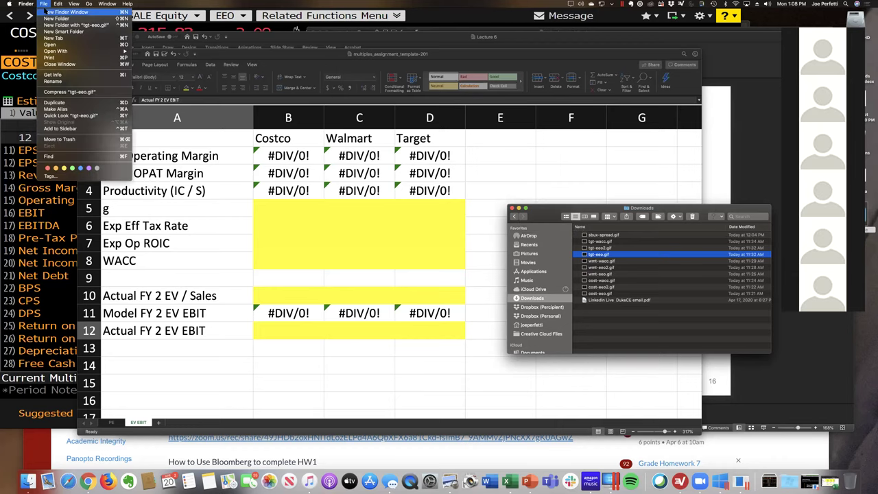
pyautogui.click(44, 12)
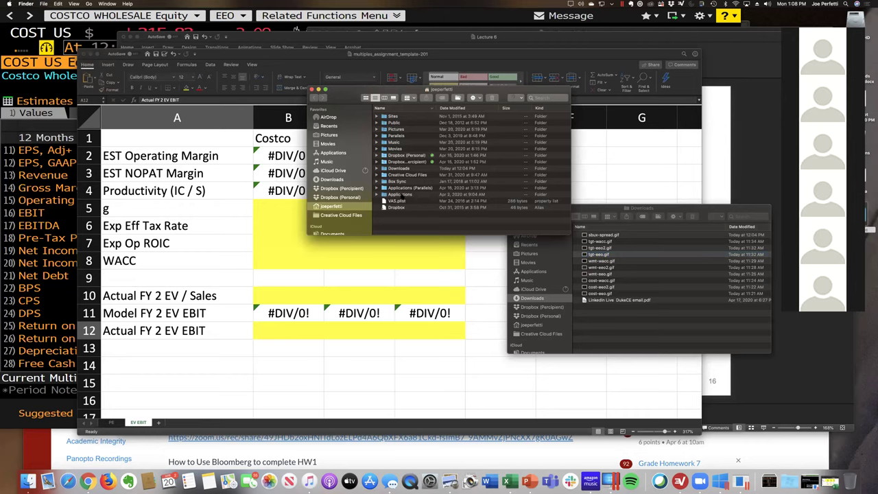
pyautogui.click(351, 197)
pyautogui.click(393, 199)
pyautogui.press('super+Down')
pyautogui.doubleClick(392, 117)
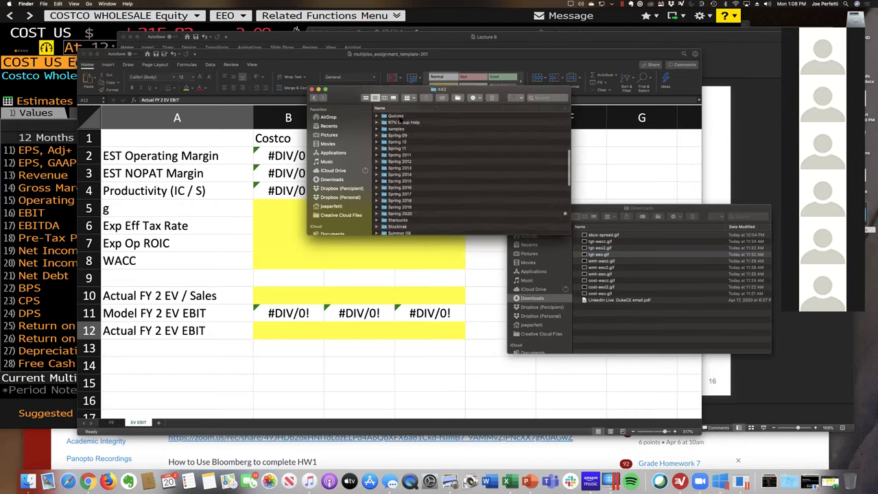
pyautogui.click(410, 214)
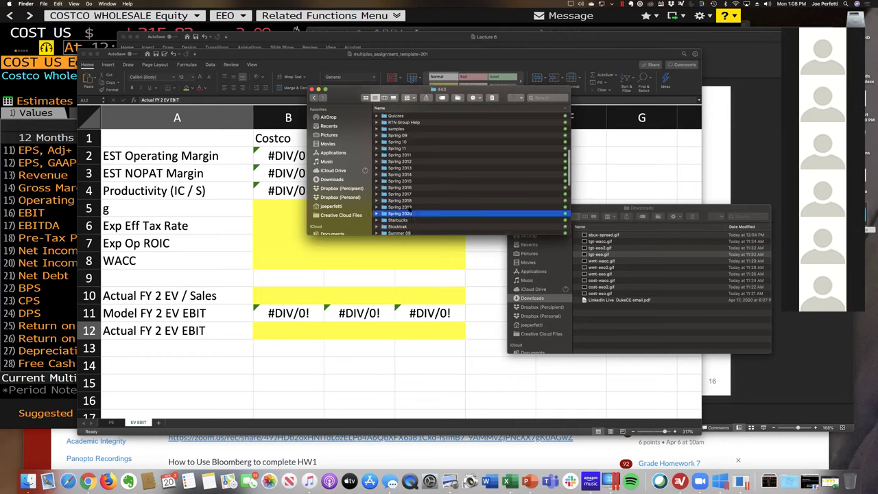
pyautogui.press('super+Down')
pyautogui.scroll(3, 412, 154)
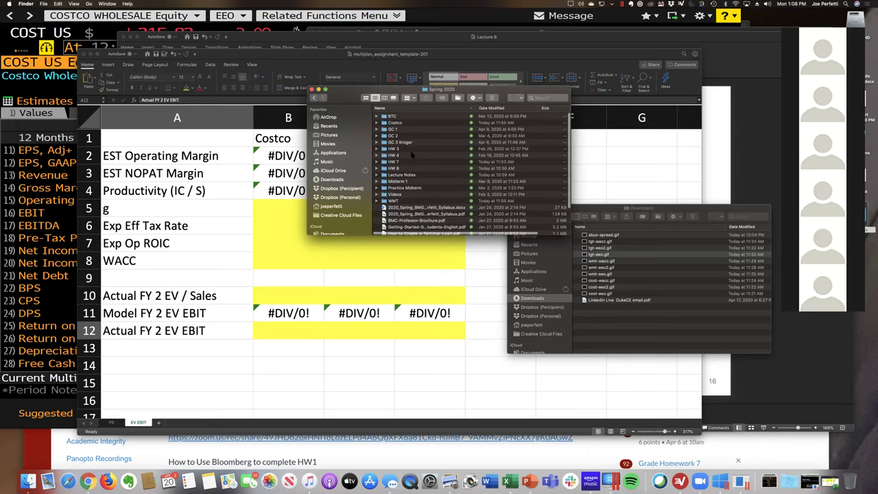
pyautogui.doubleClick(402, 120)
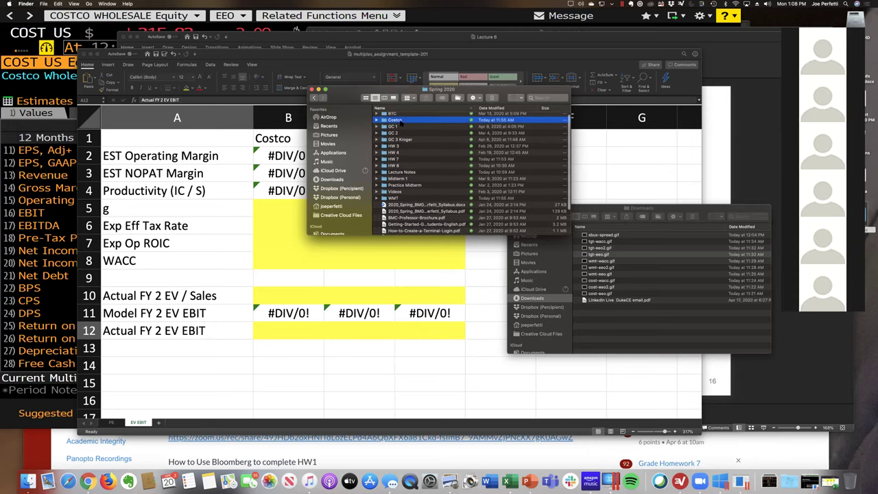
pyautogui.doubleClick(414, 156)
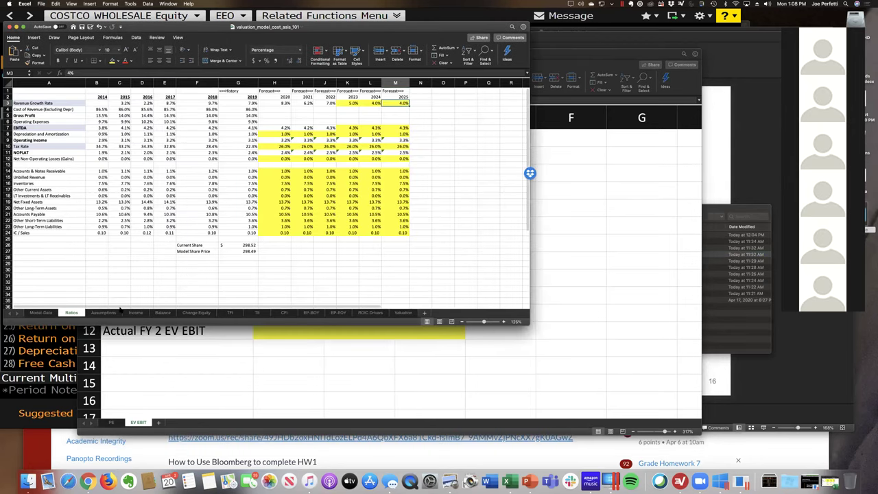
# Look up the forecast tax rate in the Costco model's Ratios sheet and enter 26% as Costco's Exp Eff Tax Rate in the multiples template
pyautogui.click(114, 314)
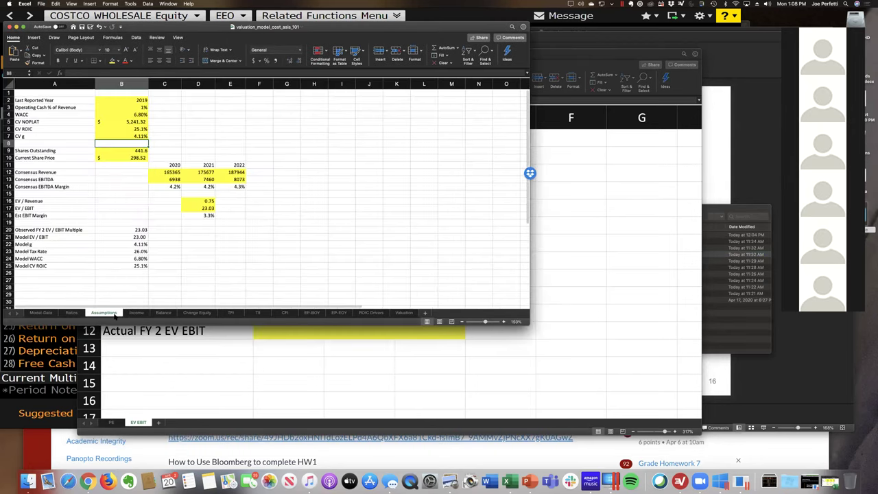
pyautogui.click(72, 312)
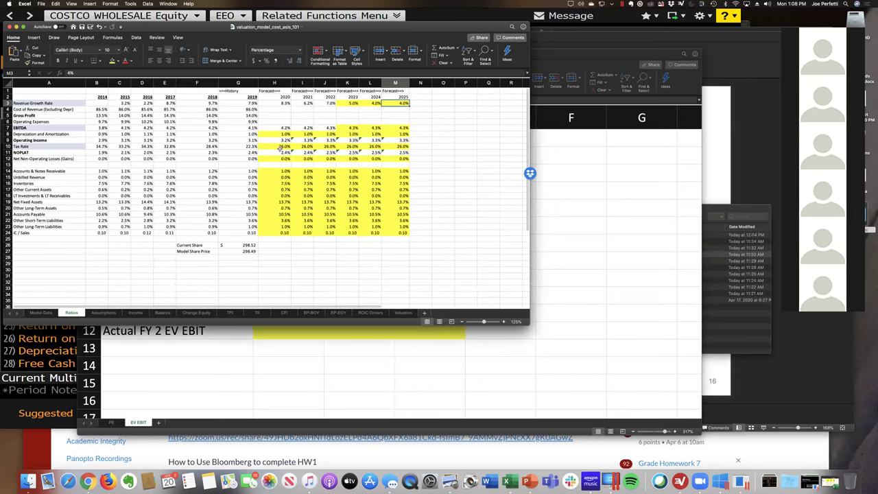
pyautogui.click(280, 147)
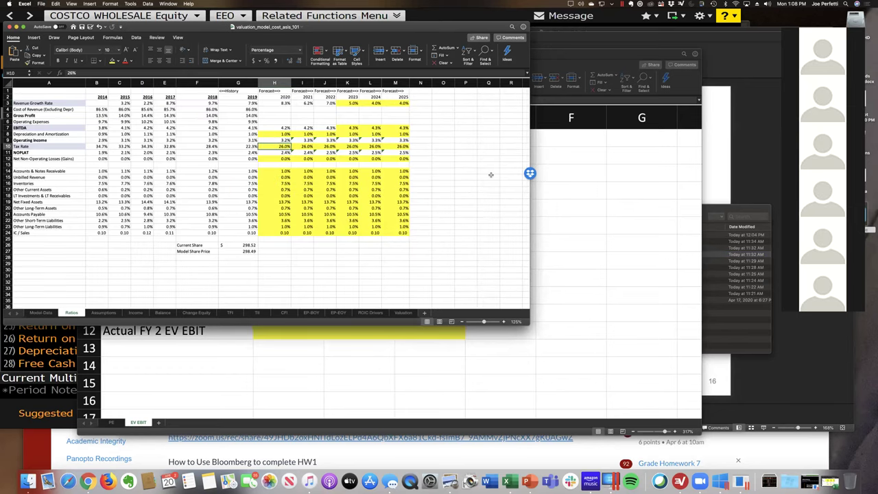
pyautogui.click(598, 240)
pyautogui.click(282, 223)
pyautogui.write('36')
pyautogui.press('BackSpace')
pyautogui.press('BackSpace')
pyautogui.write('26')
pyautogui.press('Return')
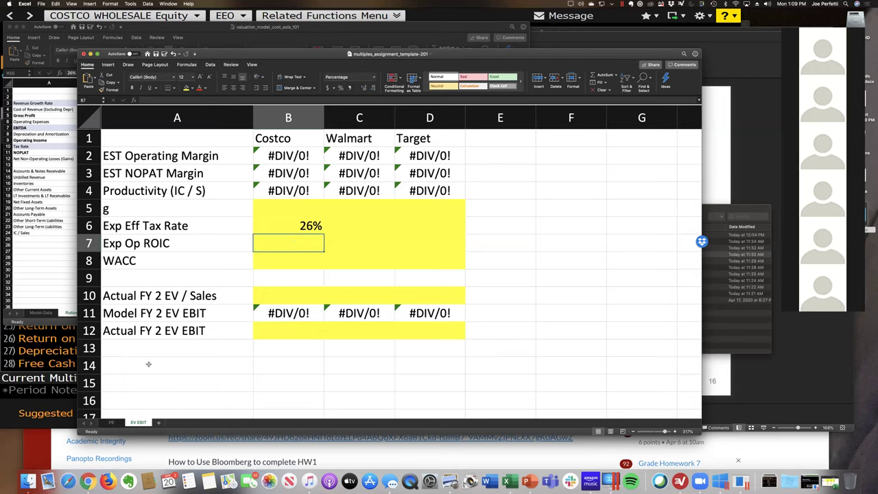
# Switch to the Bloomberg terminal, view Costco's free cash flow consensus detail, and return to the EEO consensus overview
pyautogui.click(28, 480)
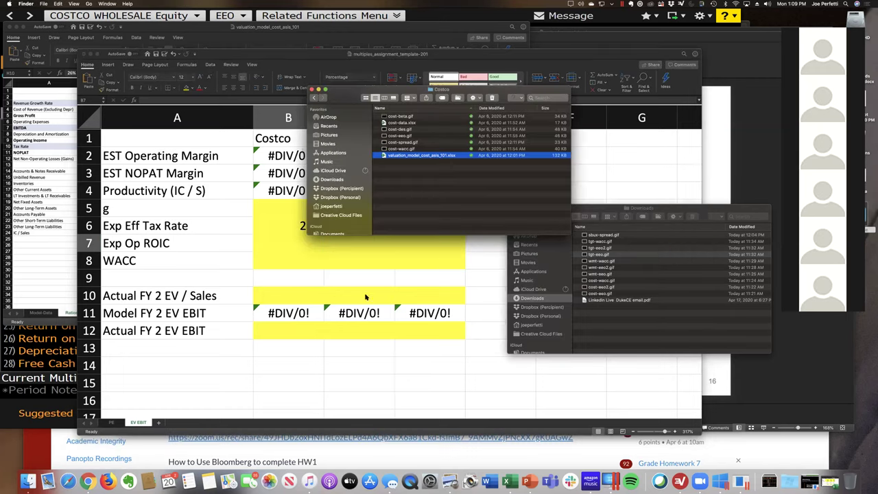
pyautogui.click(48, 369)
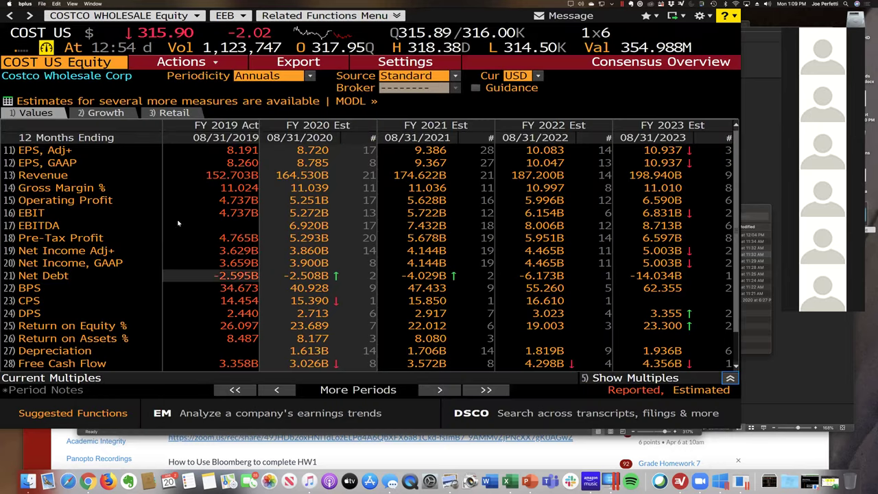
pyautogui.click(343, 363)
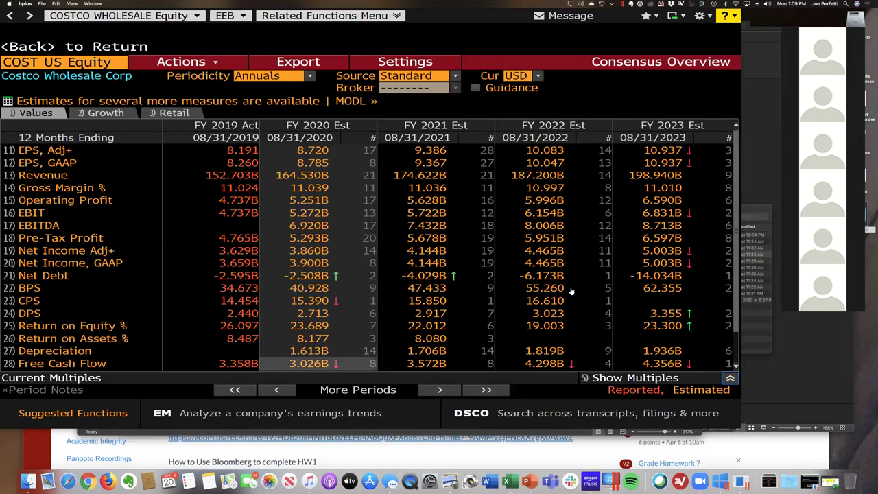
pyautogui.click(9, 17)
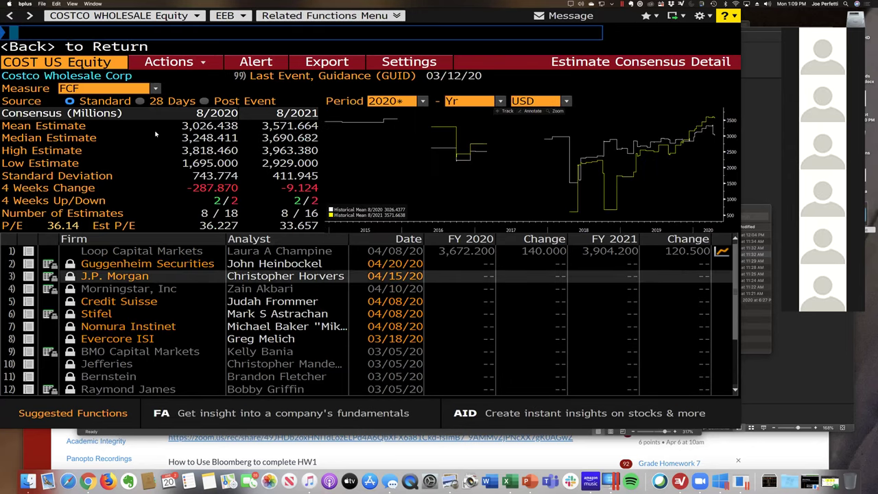
pyautogui.write('EEO')
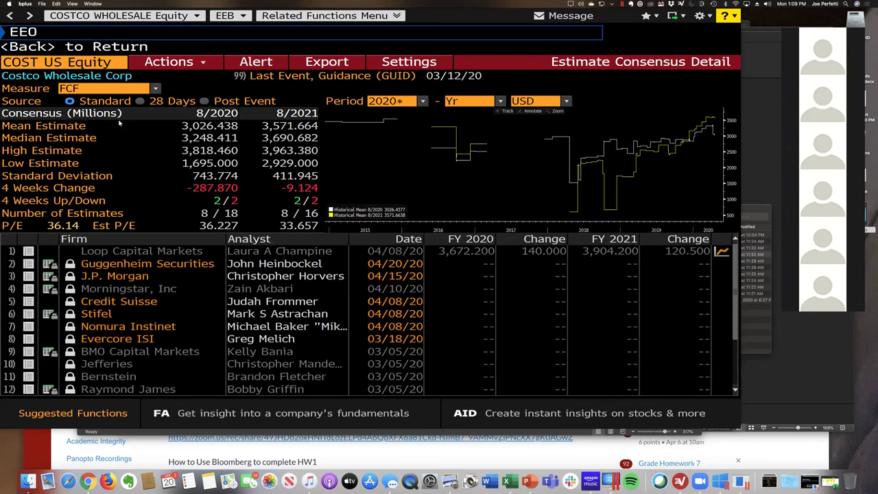
pyautogui.press('Return')
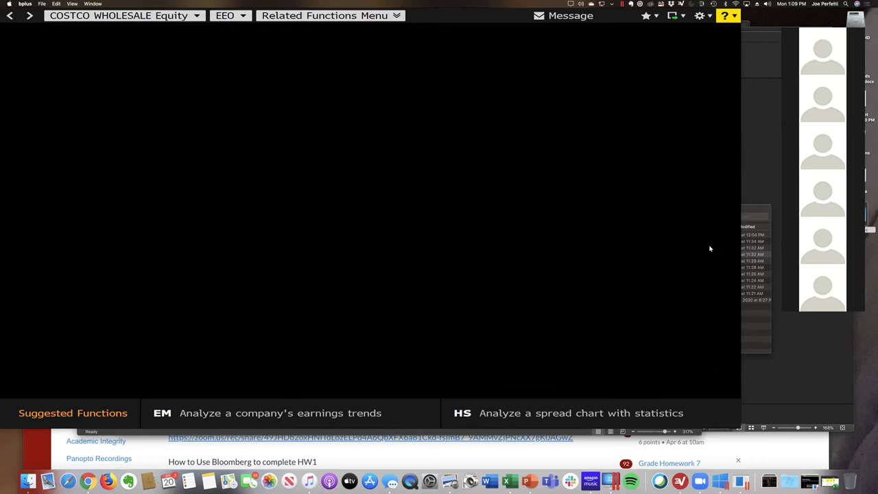
pyautogui.click(632, 265)
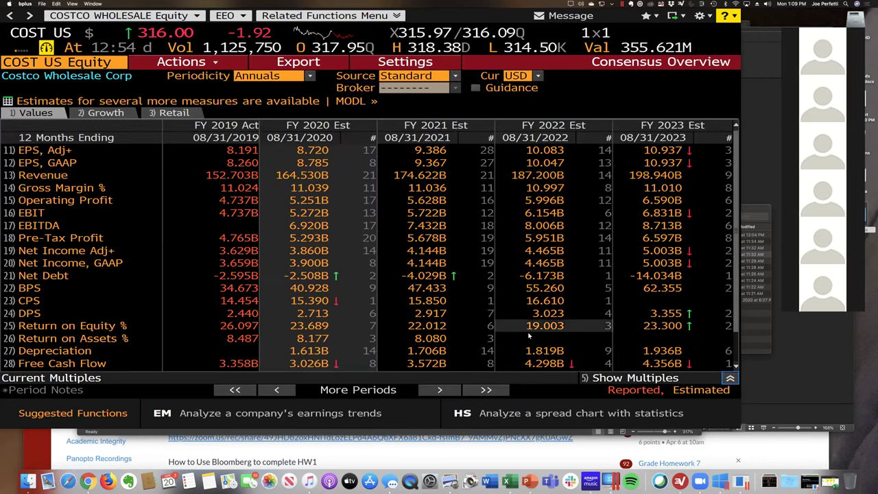
pyautogui.moveTo(307, 349)
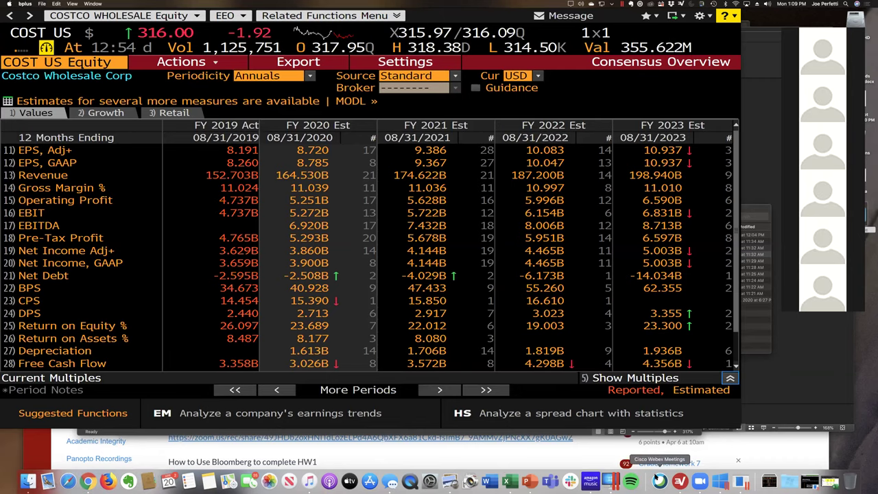
# Look up the CV ROIC in the Costco model's Assumptions sheet and enter 25.1% as Costco's Exp Op ROIC in the multiples template
pyautogui.press('super+Tab')
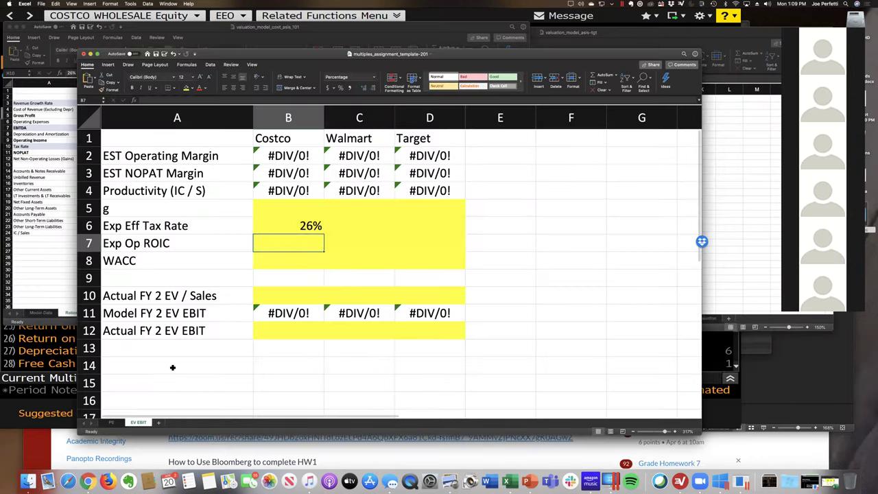
pyautogui.click(35, 298)
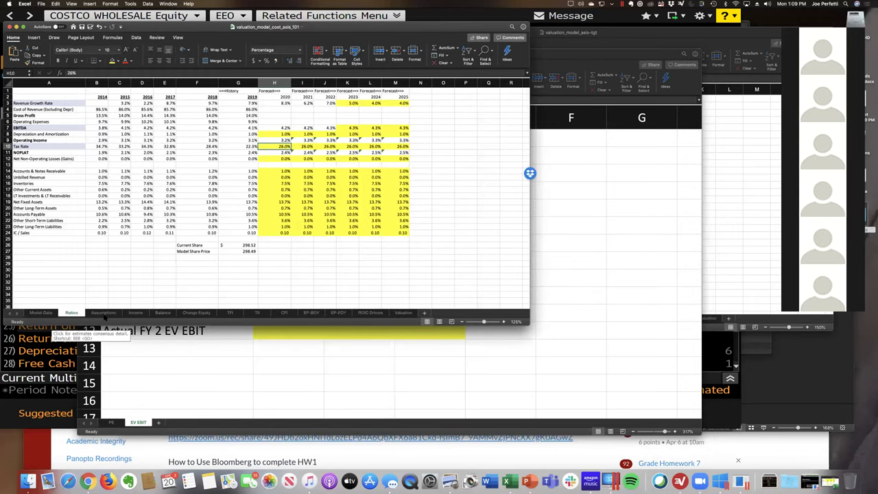
pyautogui.click(103, 313)
pyautogui.click(120, 130)
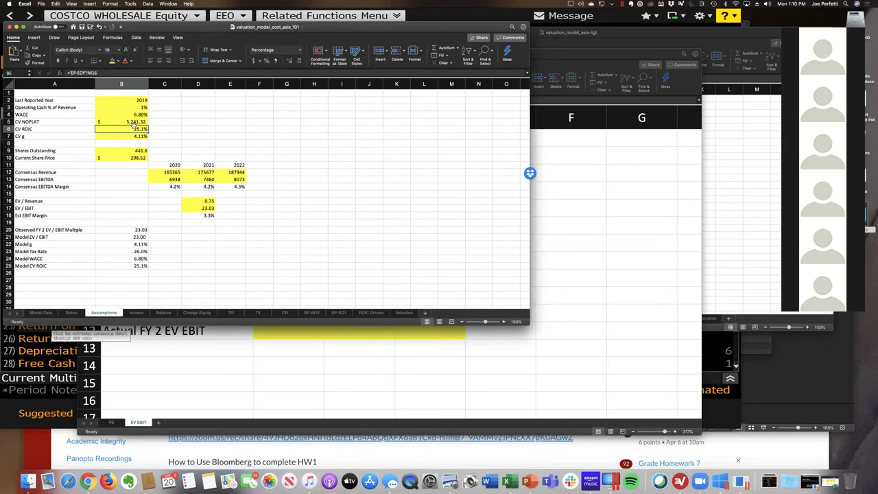
pyautogui.click(592, 261)
pyautogui.click(302, 245)
pyautogui.write('25.01')
pyautogui.press('BackSpace')
pyautogui.press('BackSpace')
pyautogui.write('1')
pyautogui.press('Return')
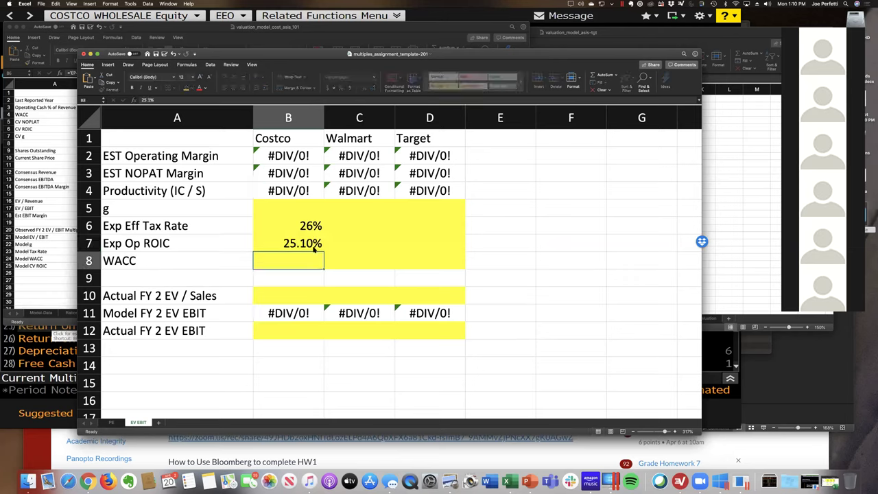
# Open cost-wacc.gif from the Downloads folder and enter 6% as Costco's WACC in the multiples template
pyautogui.click(27, 480)
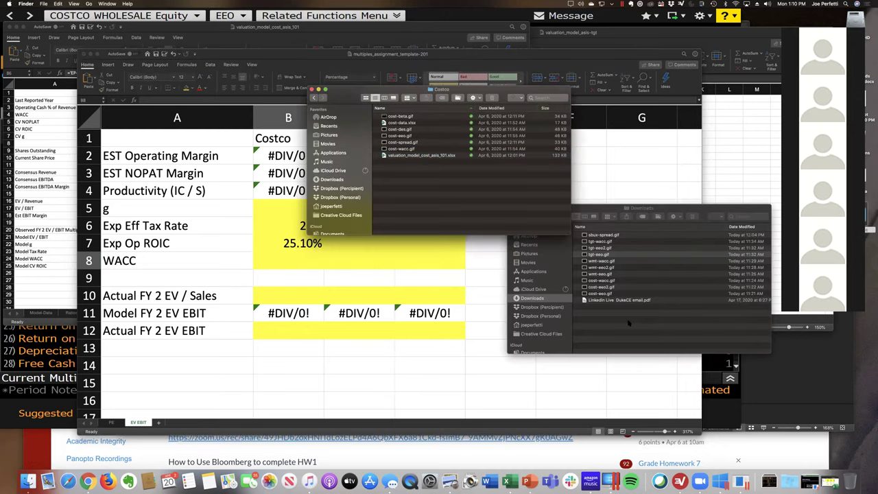
pyautogui.click(614, 255)
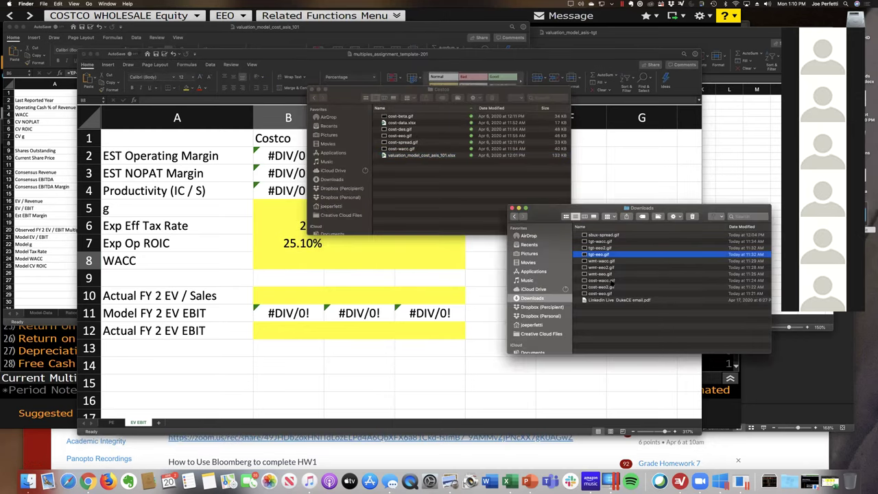
pyautogui.doubleClick(612, 280)
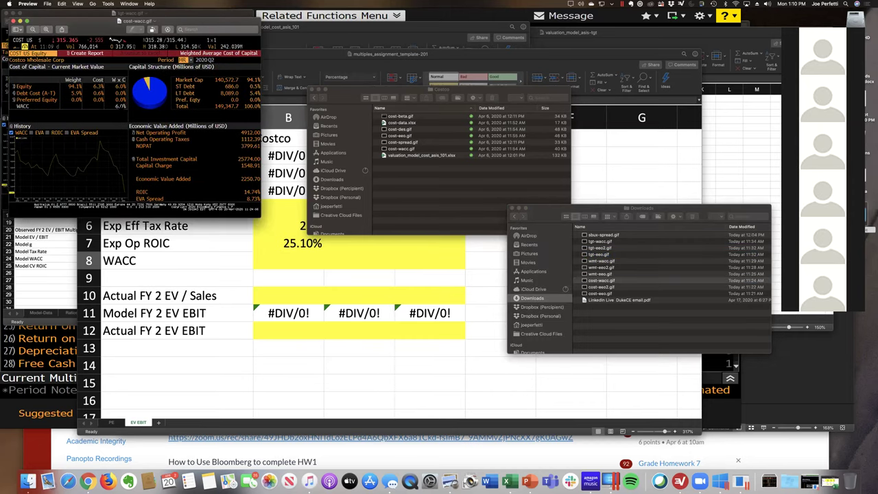
pyautogui.click(330, 280)
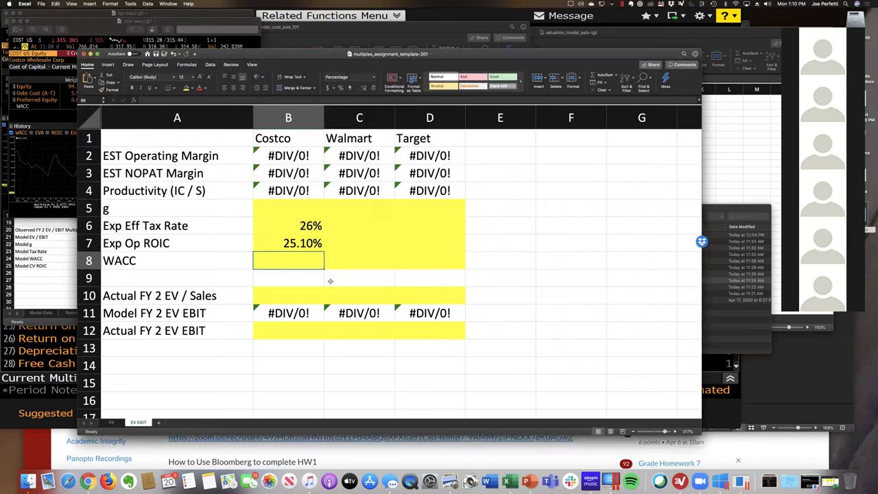
pyautogui.write('6%')
pyautogui.press('Return')
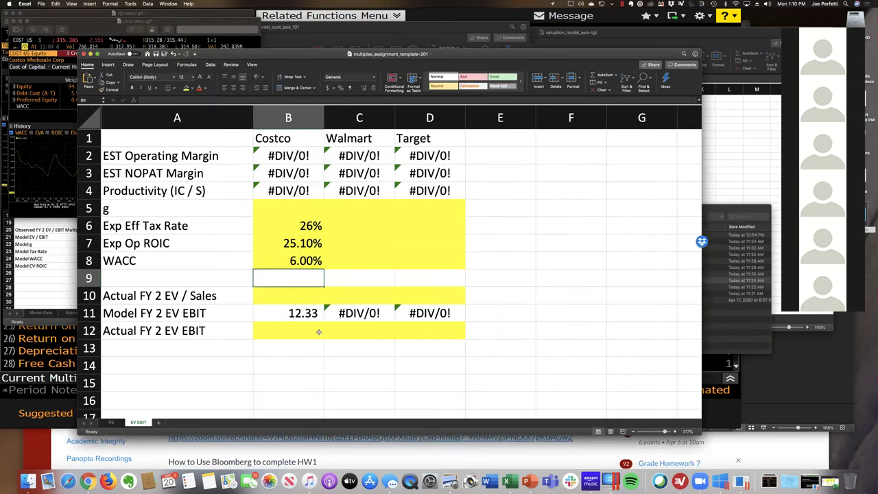
# Open cost-eeo.gif from Downloads at a readable size and enter its FY 2021 EV/Revenue multiple, 0.8, as Costco's Actual FY 2 EV / Sales
pyautogui.click(28, 481)
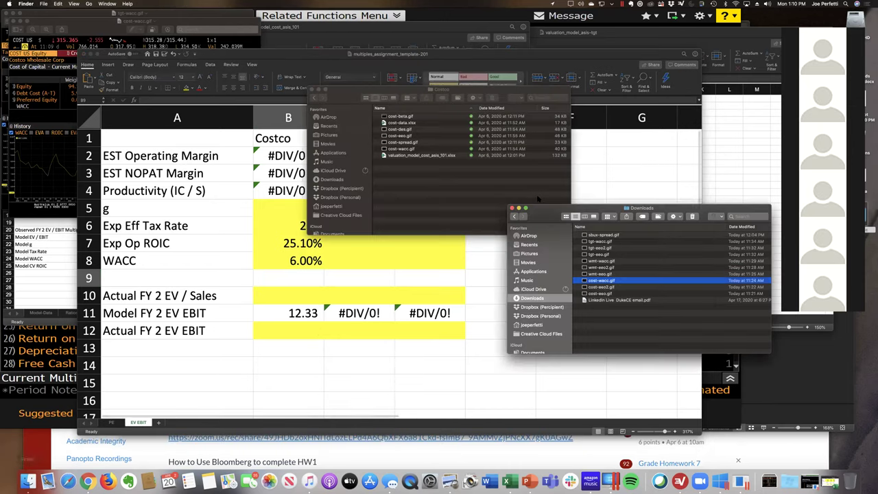
pyautogui.doubleClick(608, 293)
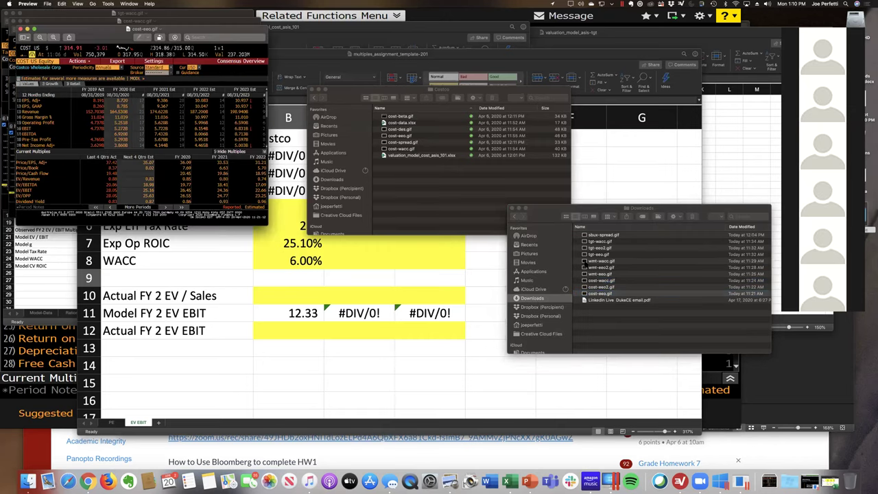
pyautogui.press('super+0')
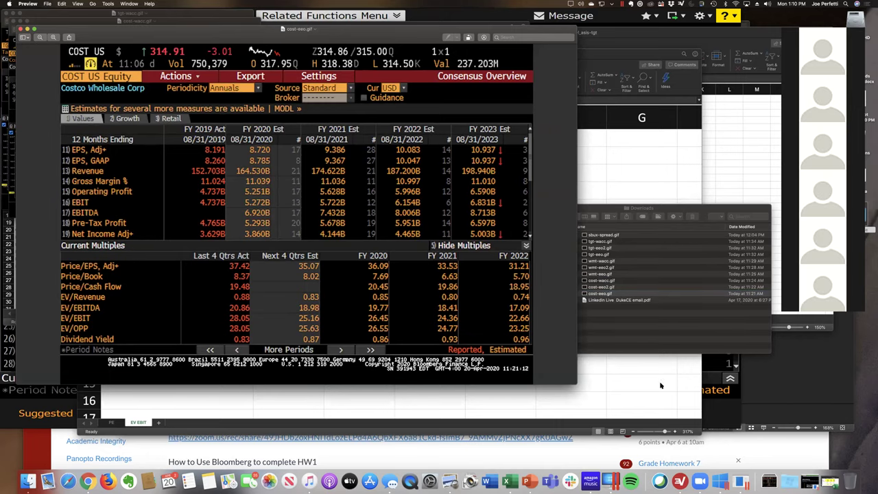
pyautogui.click(662, 386)
pyautogui.click(307, 294)
pyautogui.write('.8')
pyautogui.press('Return')
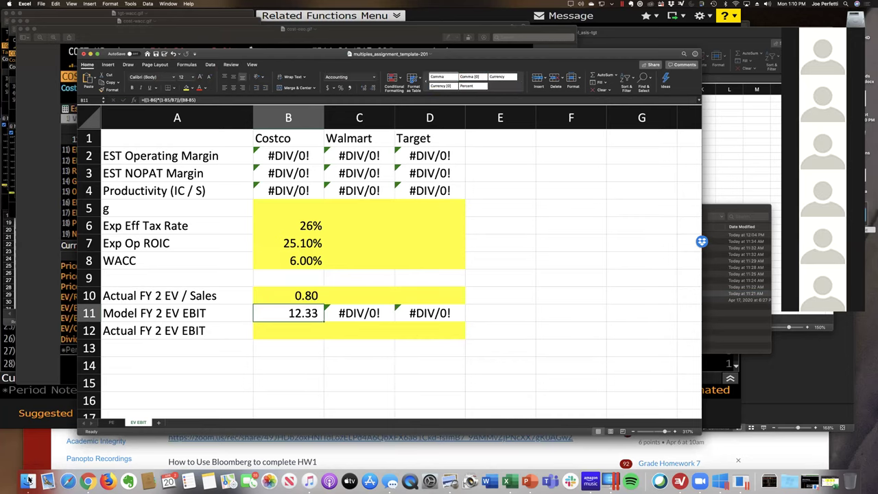
# Check the FY 2021 EV/EBIT multiple in cost-eeo.gif and enter 24.36 as Costco's Actual FY 2 EV EBIT in the multiples template
pyautogui.press('super+Tab')
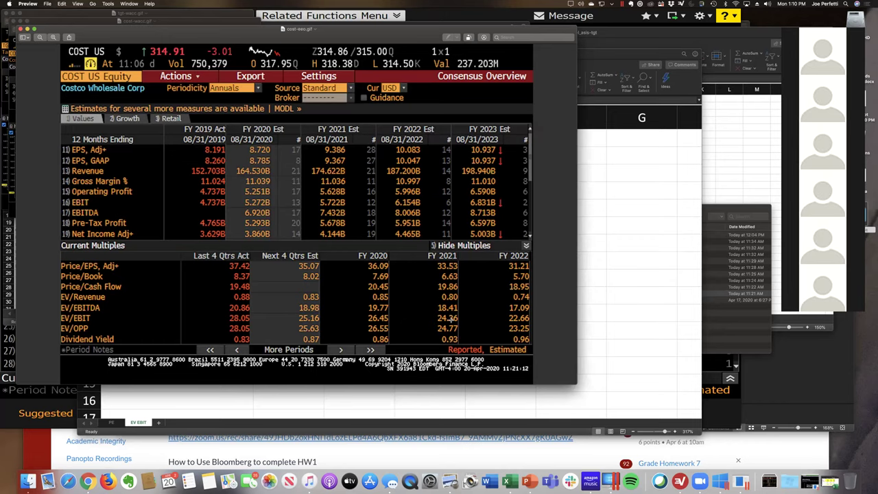
pyautogui.click(420, 405)
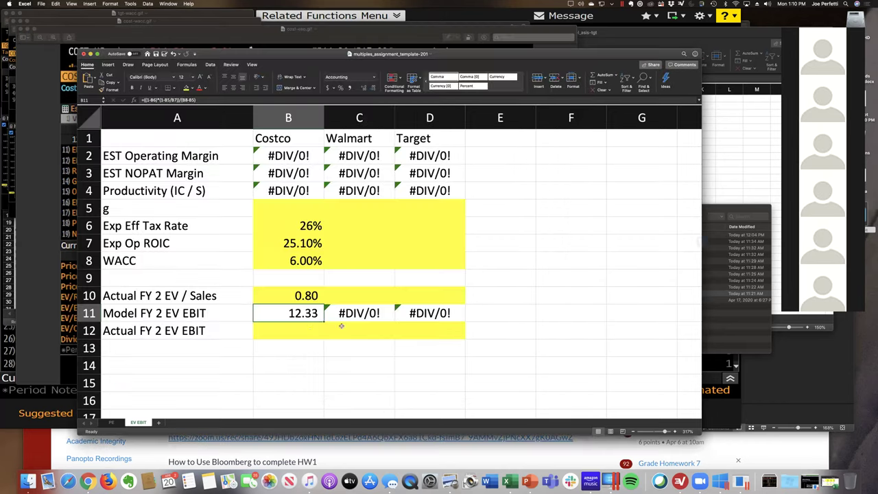
pyautogui.click(307, 331)
pyautogui.write('24.36')
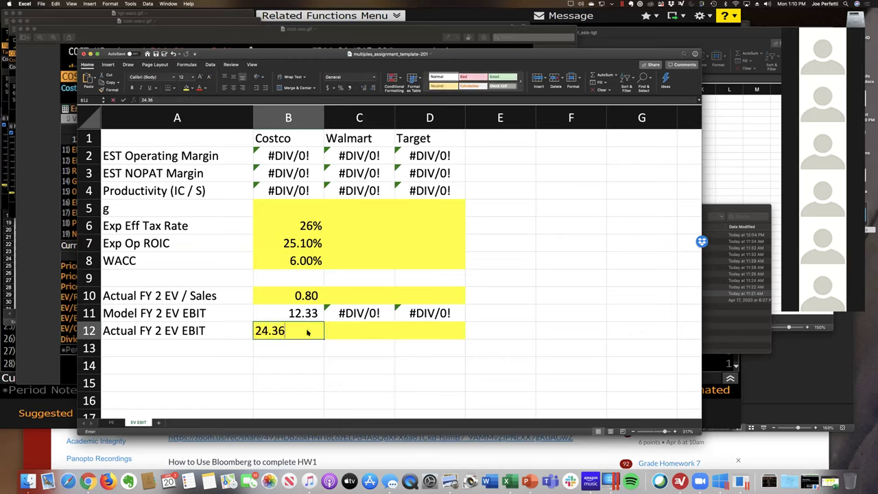
pyautogui.press('Return')
# Try growth rates of 3%, 4% and 3.3% as Costco's g to bring the Model FY 2 EV EBIT toward the actual multiple
pyautogui.click(288, 204)
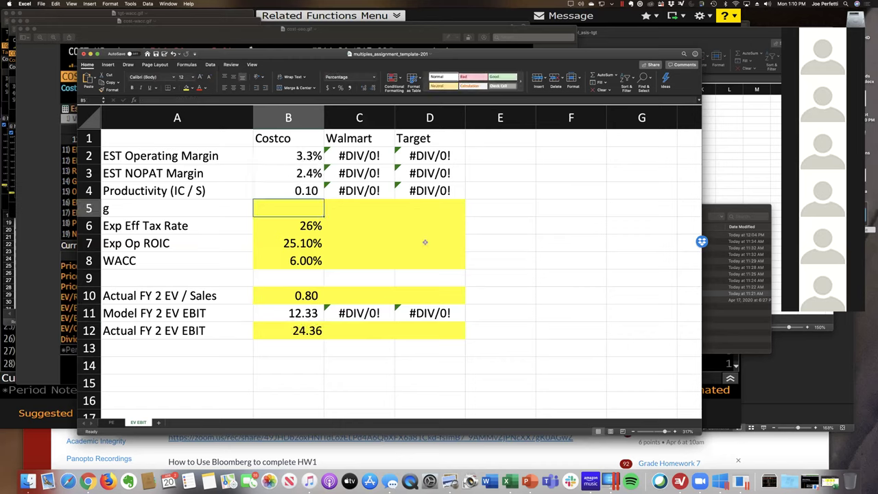
pyautogui.write('3')
pyautogui.press('Return')
pyautogui.press('Up')
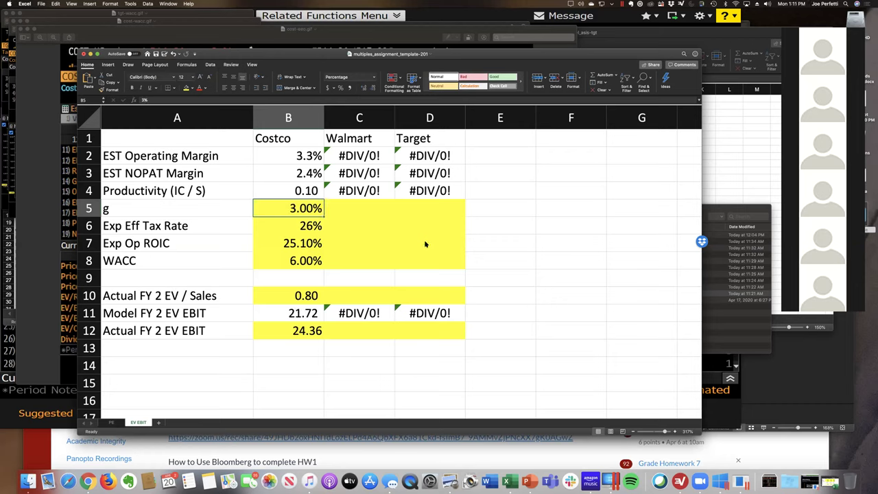
pyautogui.write('4')
pyautogui.press('Return')
pyautogui.press('Up')
pyautogui.write('3.')
pyautogui.write('3')
pyautogui.press('Return')
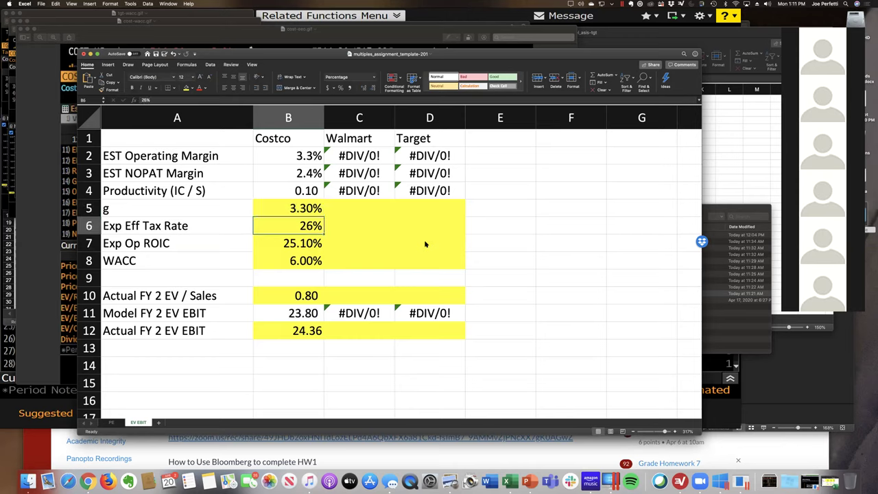
# Try 3.4%, 3.45% and 3.41% as Costco's g to narrow the gap between the model and actual EV EBIT
pyautogui.press('Up')
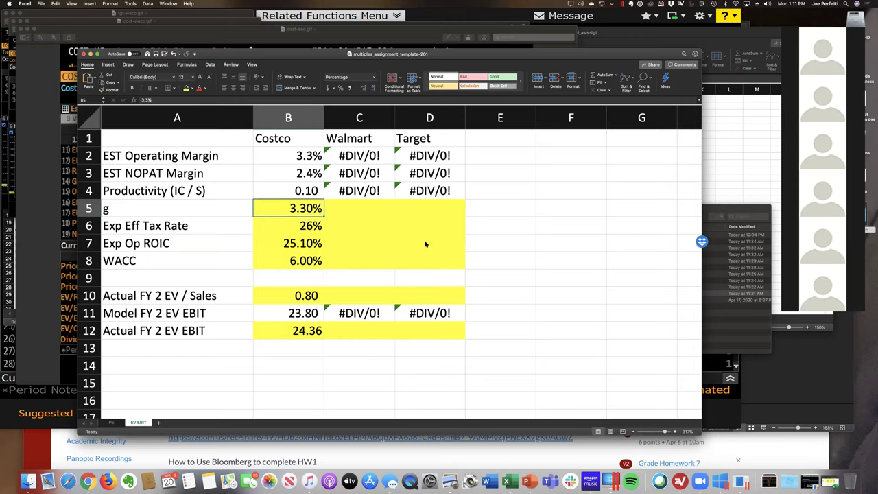
pyautogui.write('3.4')
pyautogui.press('Return')
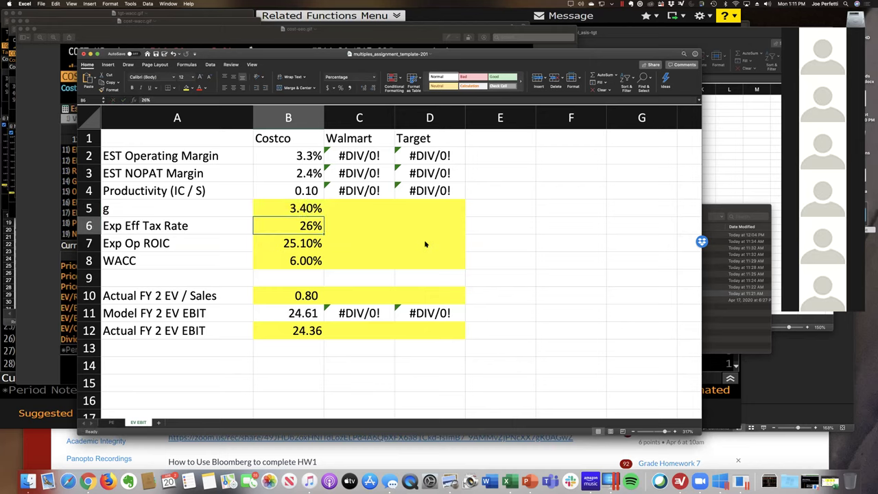
pyautogui.press('Up')
pyautogui.write('3.45')
pyautogui.press('Return')
pyautogui.press('Up')
pyautogui.write('3.4')
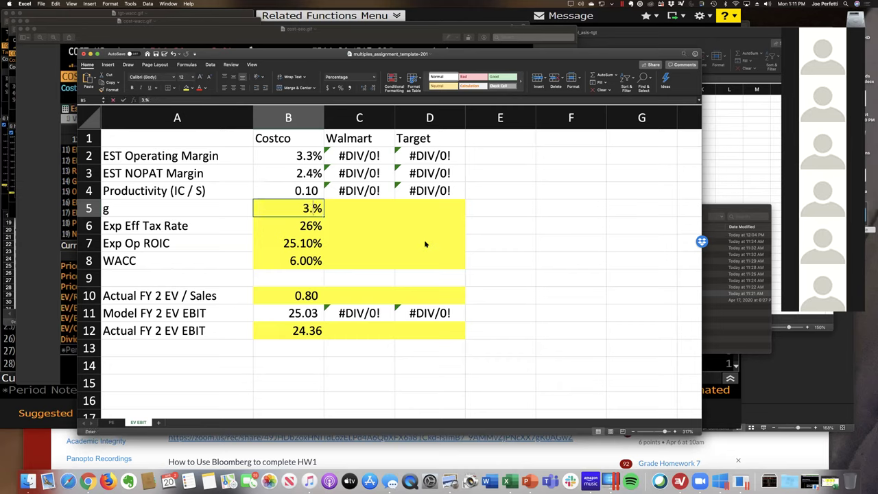
pyautogui.write('1')
pyautogui.press('Return')
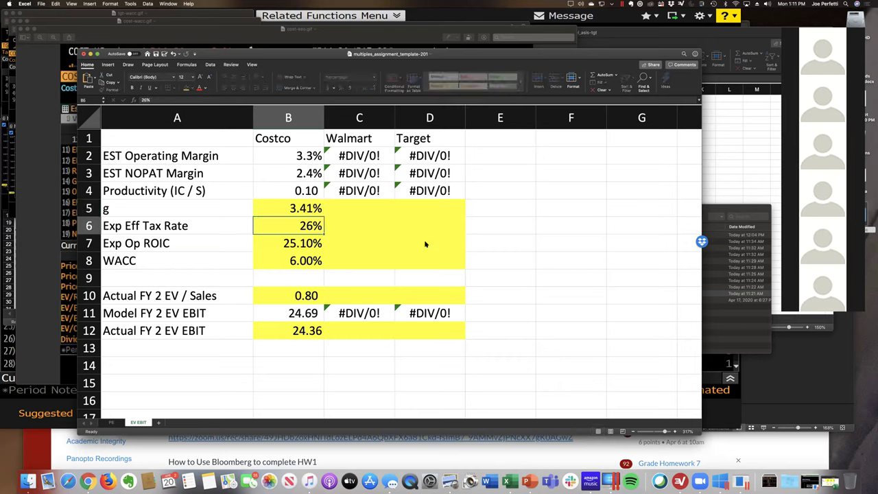
# Refine Costco's g to 3.38% and then 3.37% to match the Model FY 2 EV EBIT to the actual multiple
pyautogui.press('Up')
pyautogui.write('3.3')
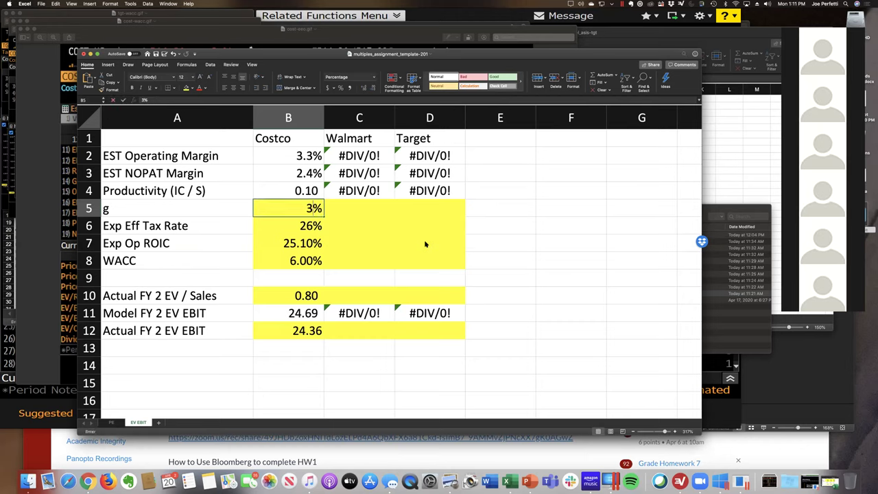
pyautogui.write('8')
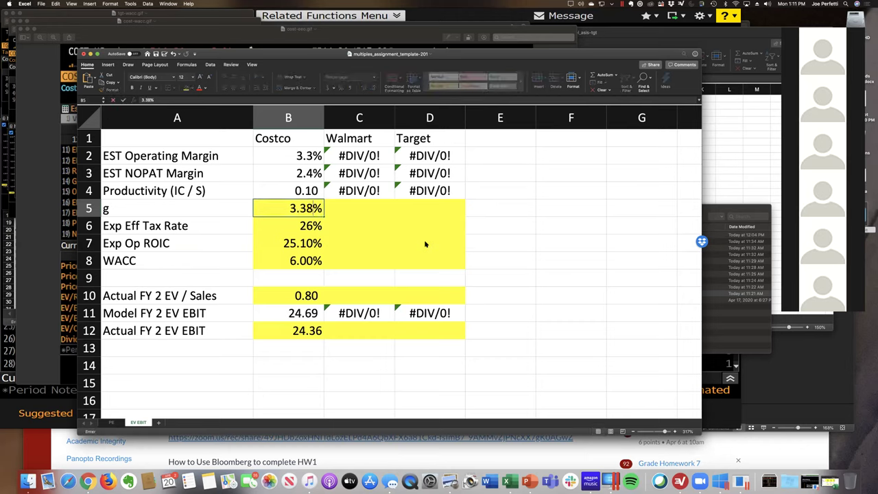
pyautogui.press('Return')
pyautogui.press('Up')
pyautogui.write('3.37')
pyautogui.press('Return')
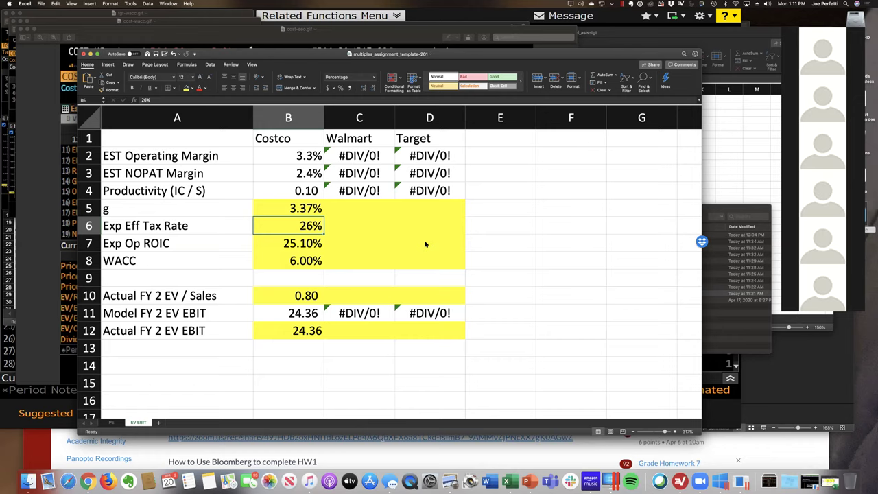
# Open the Walmart valuation model valuation_model_wmt_asis_101.xlsx from the WMT folder inside Spring 2020
pyautogui.click(425, 243)
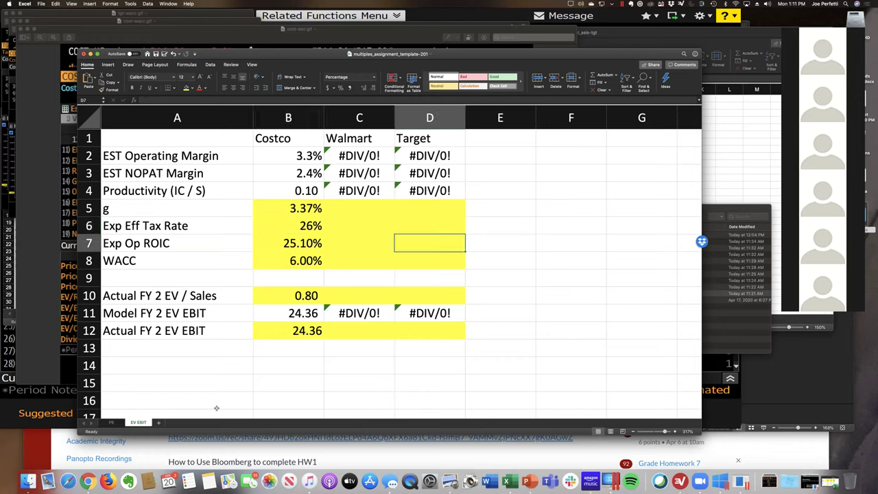
pyautogui.click(29, 482)
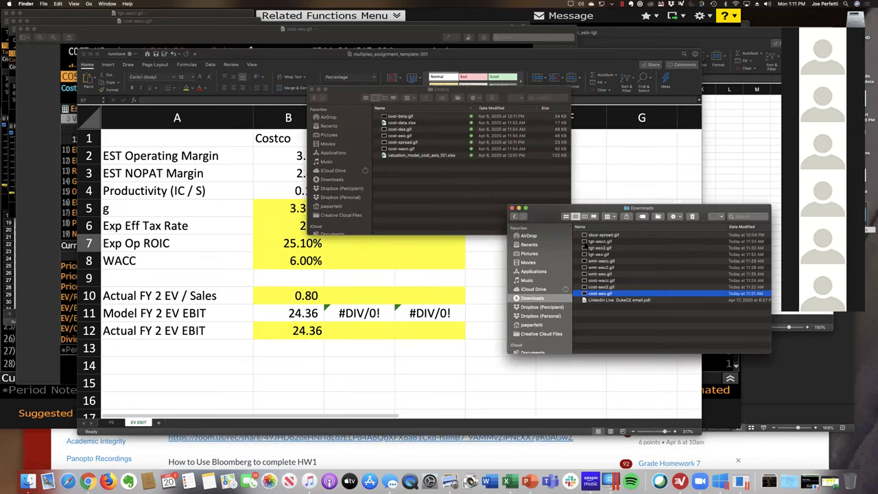
pyautogui.click(514, 217)
pyautogui.click(524, 216)
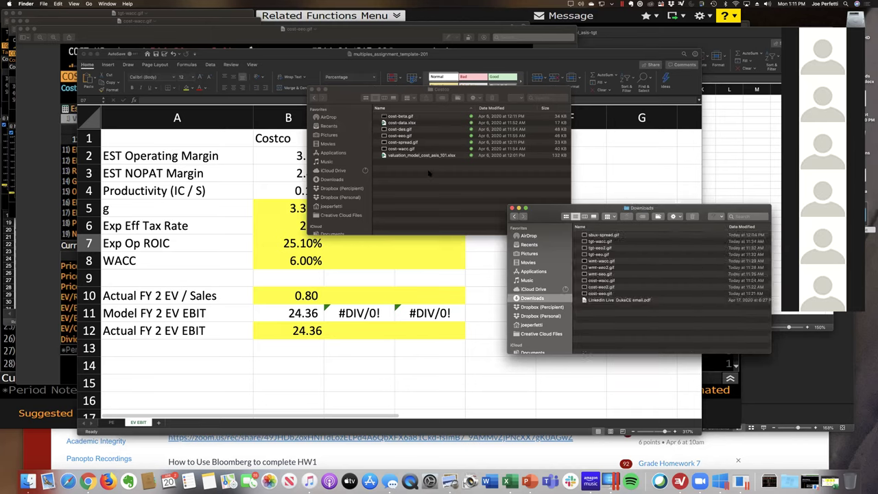
pyautogui.click(315, 101)
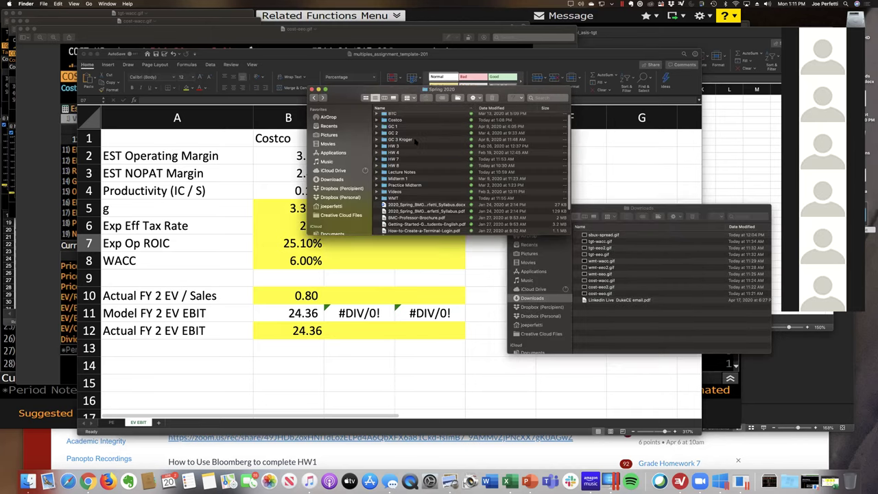
pyautogui.doubleClick(396, 198)
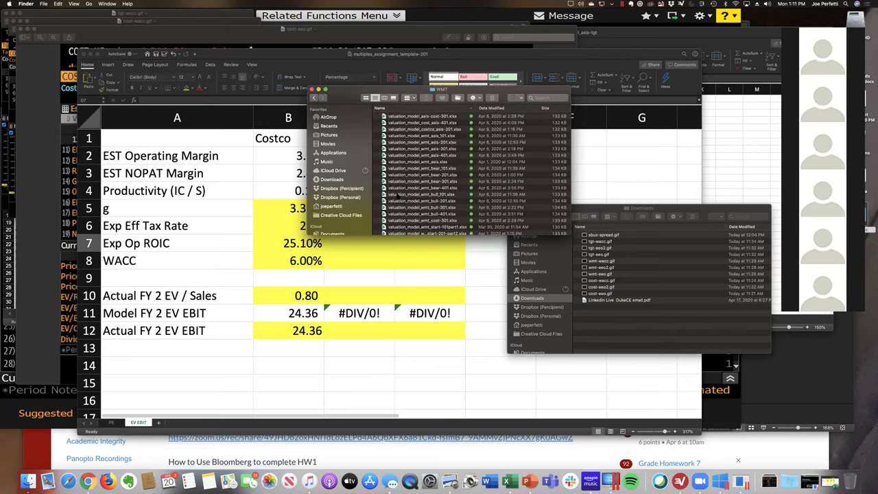
pyautogui.doubleClick(437, 135)
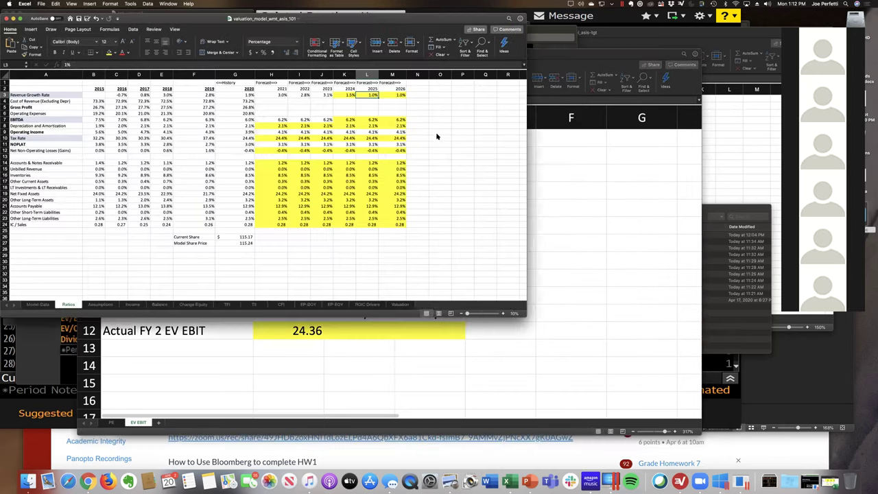
# Enter the Walmart model's 24.4% tax rate as Walmart's Exp Eff Tax Rate in the multiples template
pyautogui.click(572, 274)
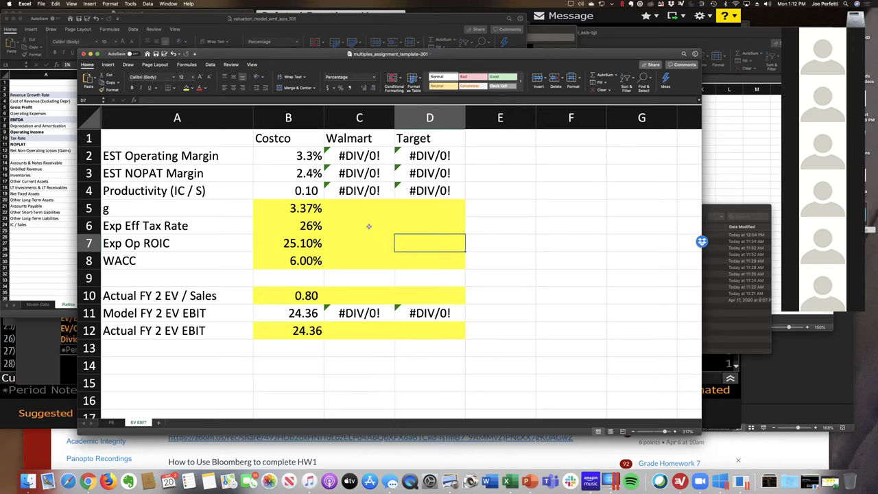
pyautogui.click(369, 226)
pyautogui.write('24.4')
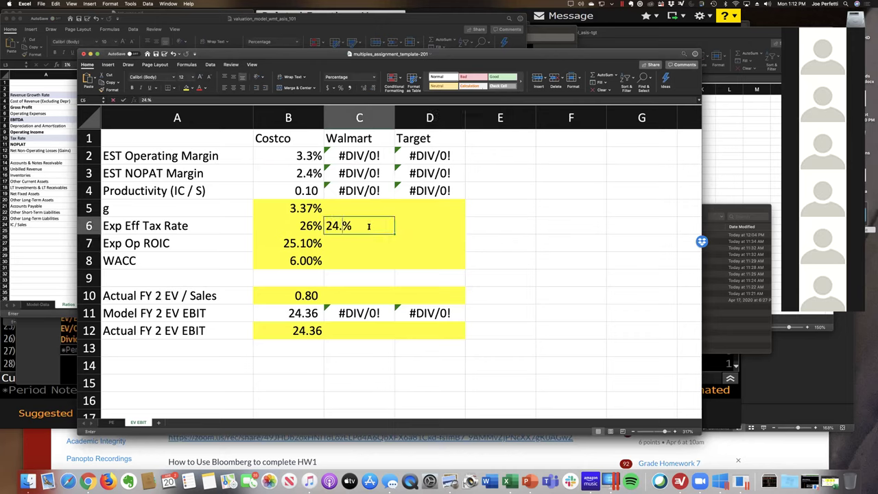
pyautogui.press('Return')
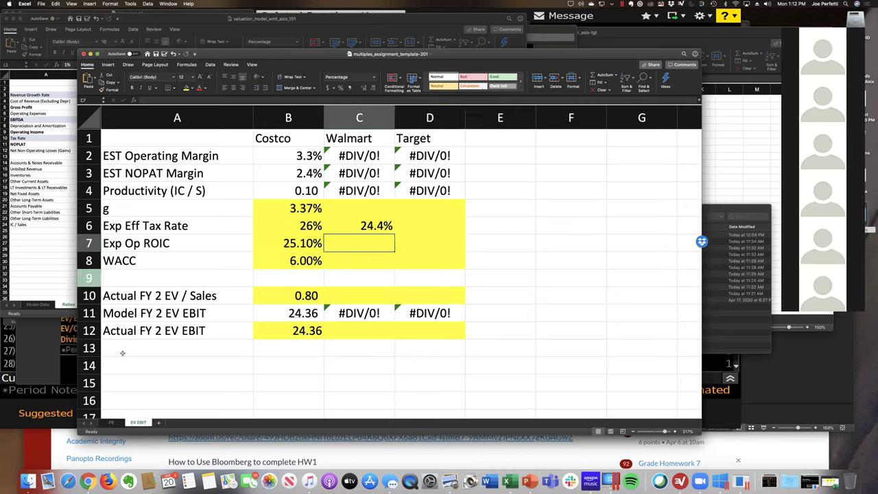
# Look up the CV ROIC in the Walmart model's Assumptions sheet and enter 11.5% as Walmart's Exp Op ROIC in the multiples template
pyautogui.click(59, 276)
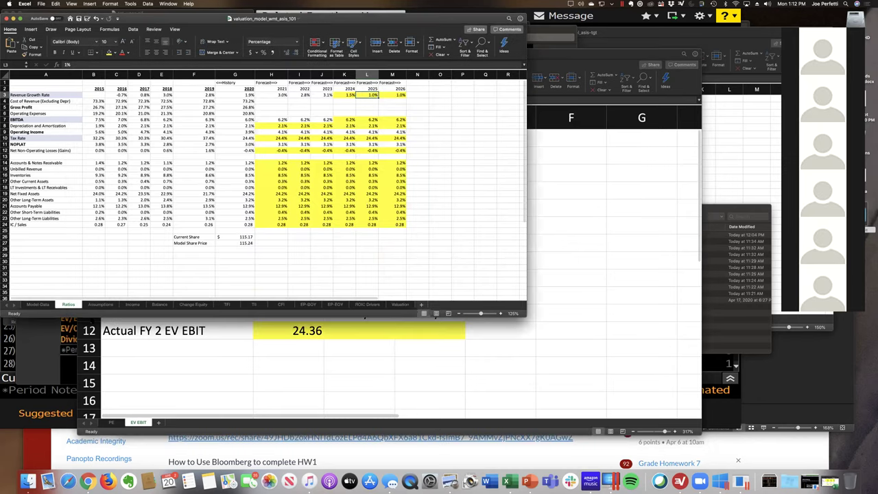
pyautogui.click(37, 304)
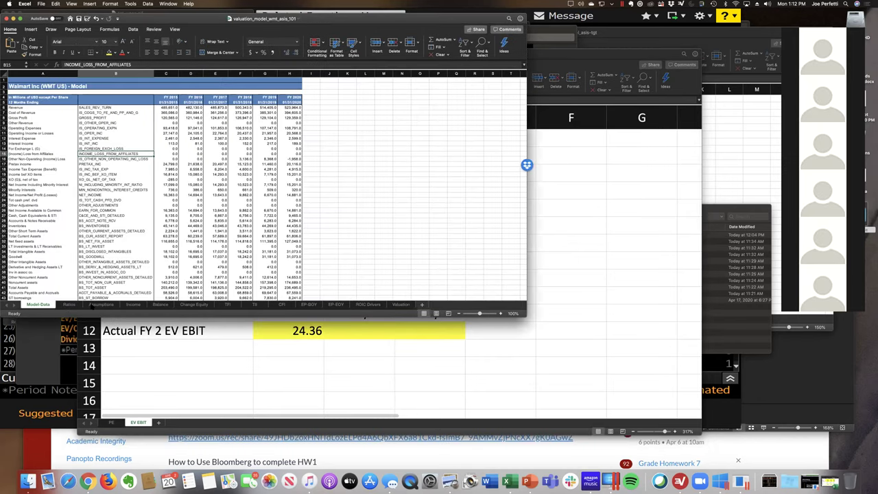
pyautogui.click(93, 306)
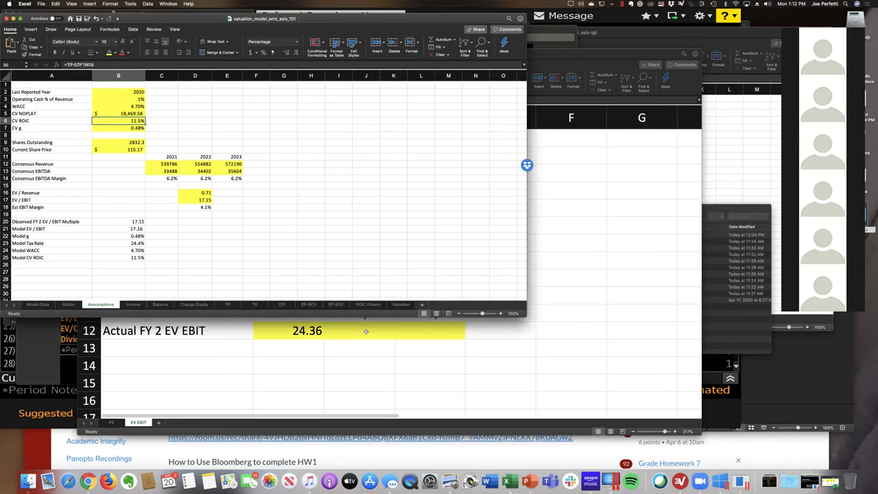
pyautogui.click(399, 397)
pyautogui.write('11.5')
pyautogui.press('Return')
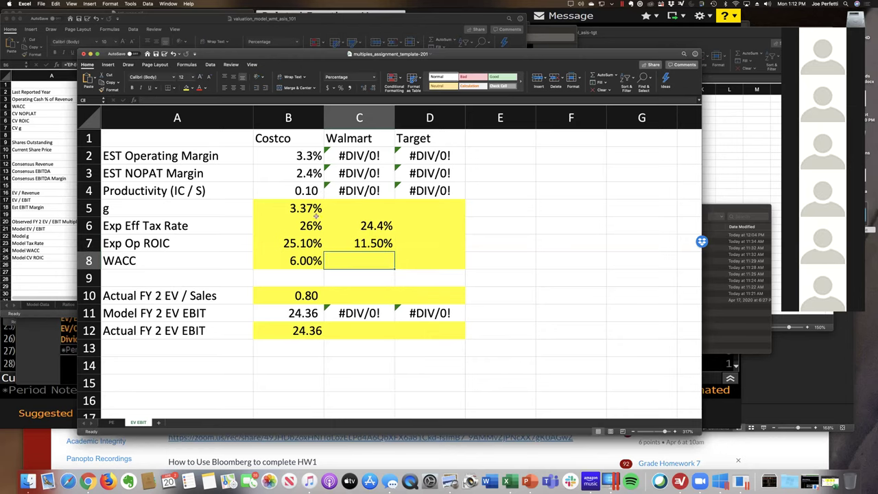
# Open wmt-wacc.gif from the Downloads folder and enter 4.2% as Walmart's WACC in the multiples template
pyautogui.click(27, 481)
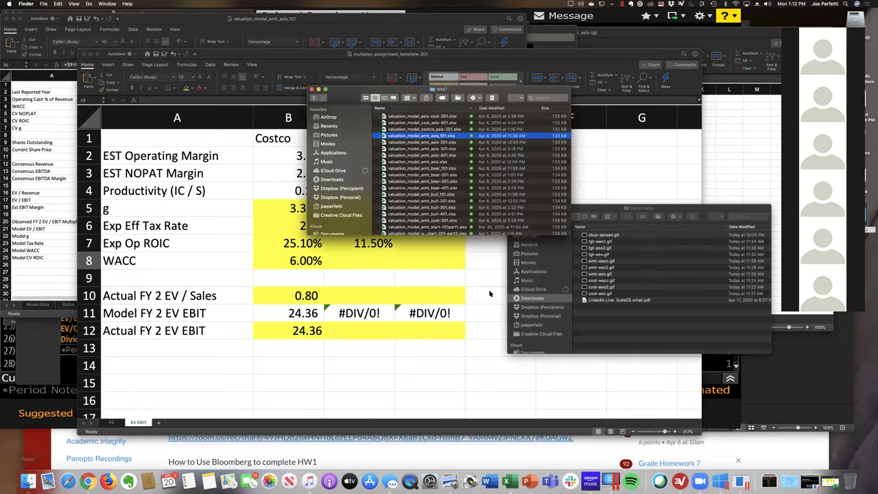
pyautogui.click(624, 327)
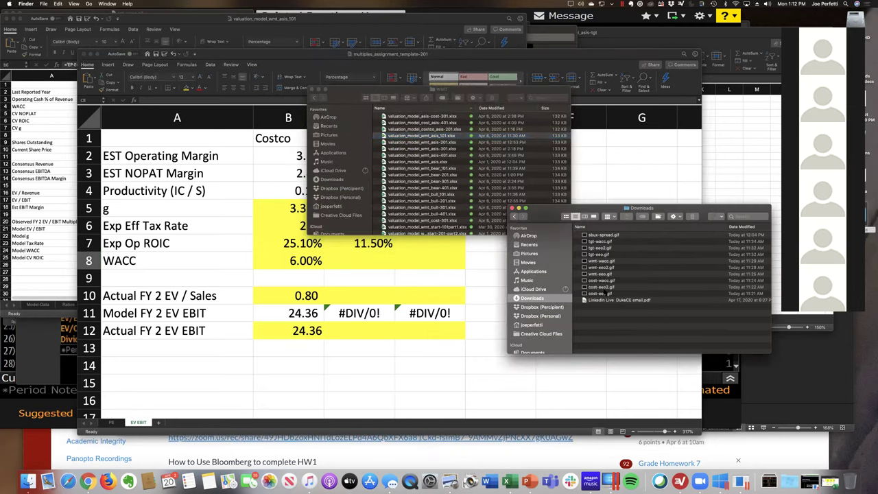
pyautogui.doubleClick(600, 260)
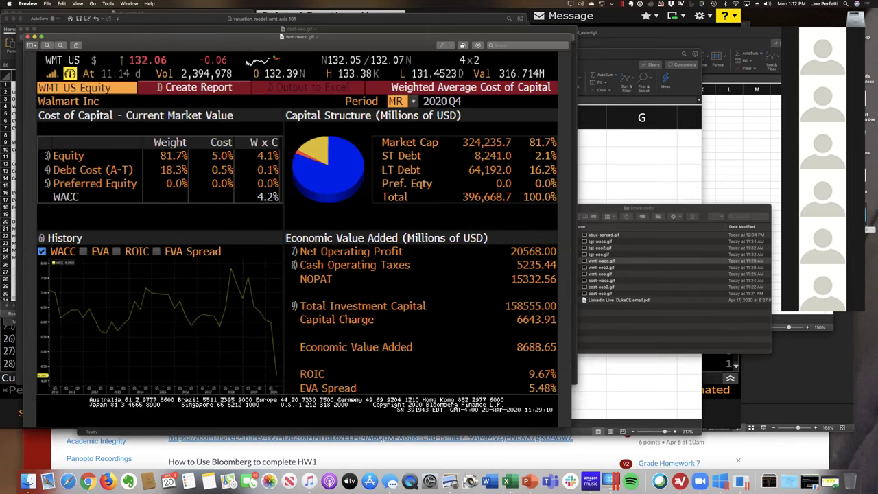
pyautogui.click(632, 412)
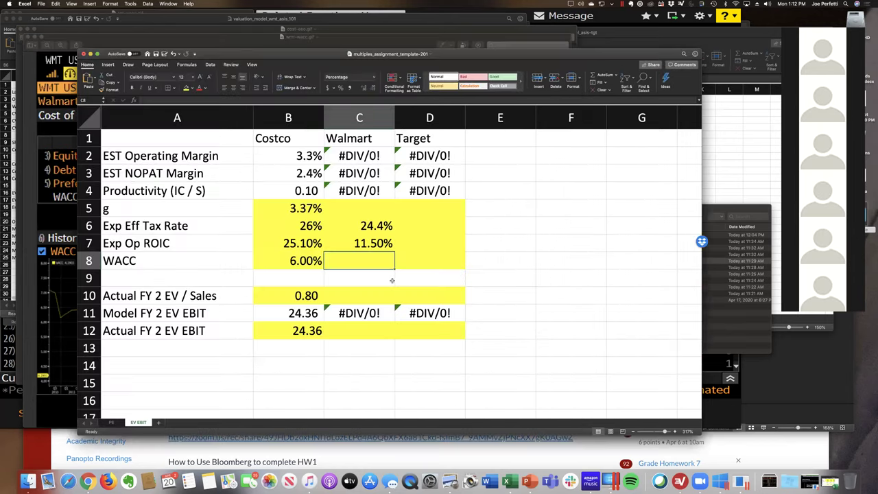
pyautogui.write('4.2')
pyautogui.press('Return')
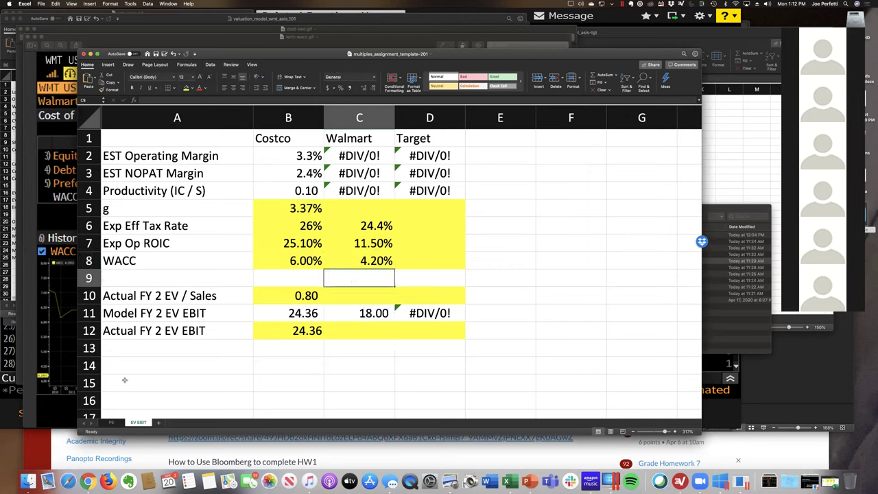
# Open wmt-eeo.gif from Downloads and enter its FY 2022 EV/Revenue multiple, 0.8, as Walmart's Actual FY 2 EV / Sales
pyautogui.click(28, 481)
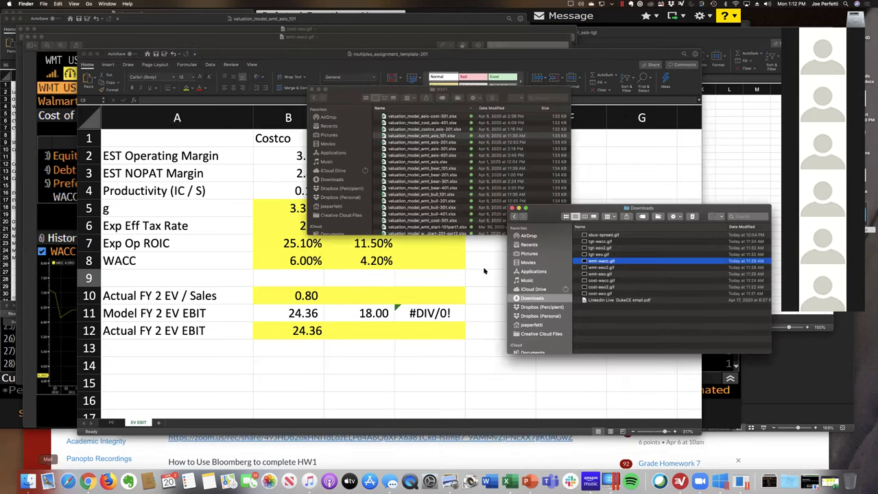
pyautogui.doubleClick(601, 274)
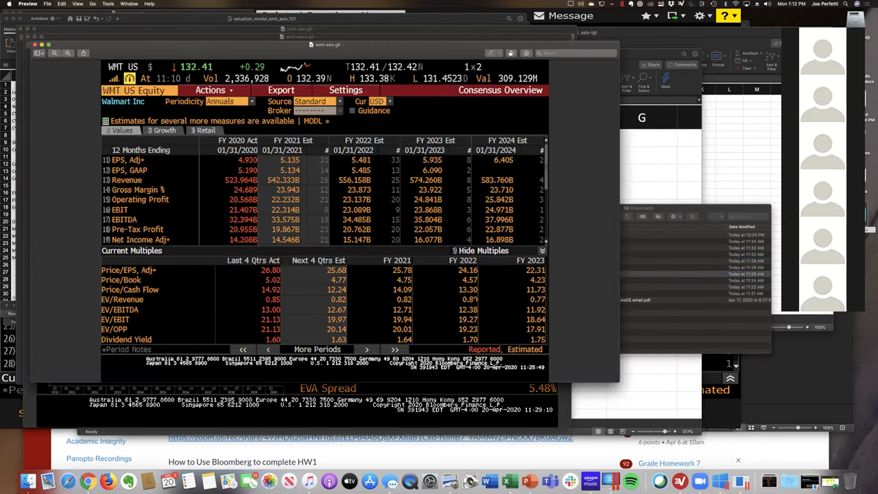
pyautogui.click(636, 394)
pyautogui.click(385, 293)
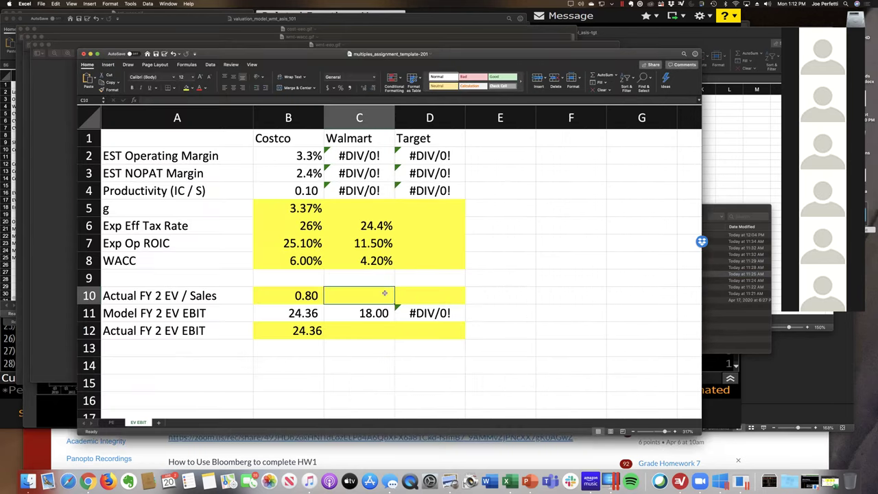
pyautogui.write('.8')
pyautogui.press('Return')
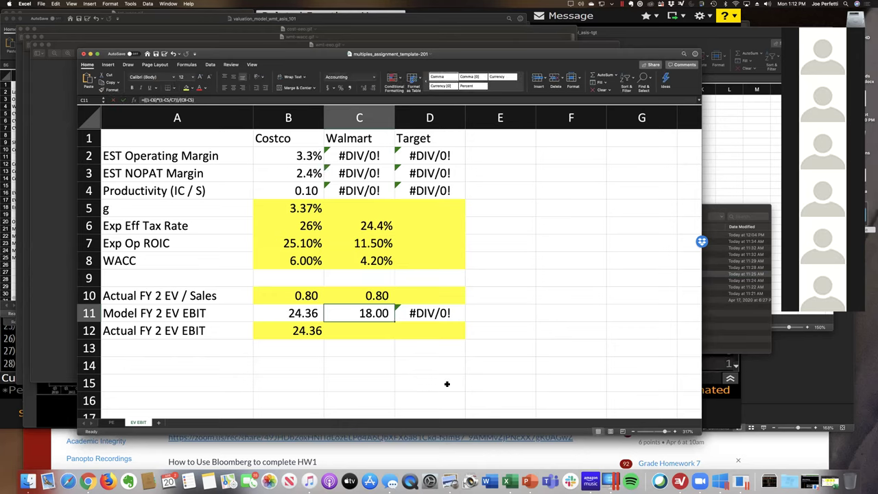
# Open wmt-eeo.gif from Downloads and enter its FY 2022 EV/EBIT multiple, 19.27, as Walmart's Actual FY 2 EV EBIT
pyautogui.click(28, 482)
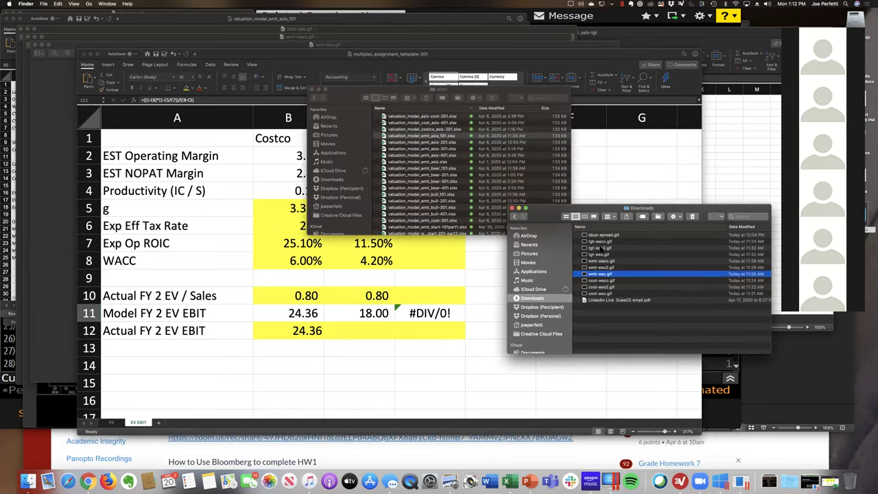
pyautogui.doubleClick(601, 273)
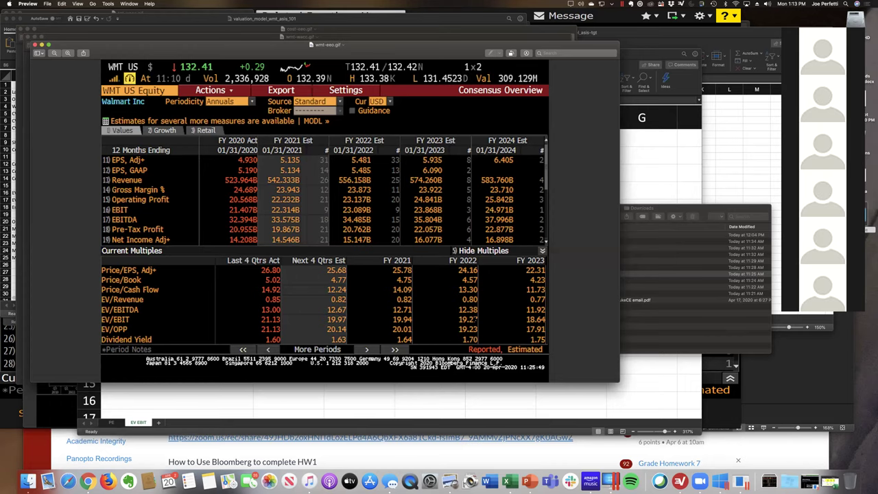
pyautogui.click(653, 393)
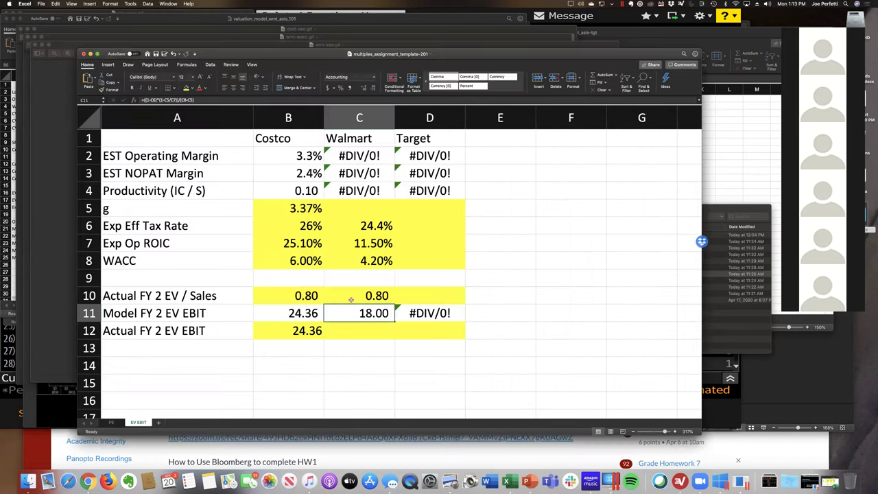
pyautogui.click(355, 327)
pyautogui.write('19.27')
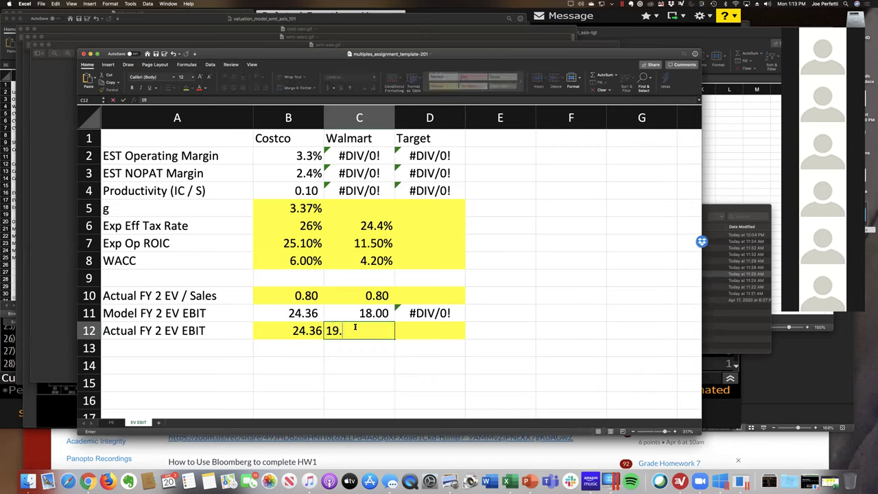
pyautogui.press('Return')
# Try 1% as Walmart's g in the multiples template
pyautogui.press('Up')
pyautogui.press('Up')
pyautogui.press('Up')
pyautogui.press('Up')
pyautogui.press('Up')
pyautogui.press('Up')
pyautogui.press('Up')
pyautogui.press('Up')
pyautogui.press('Up')
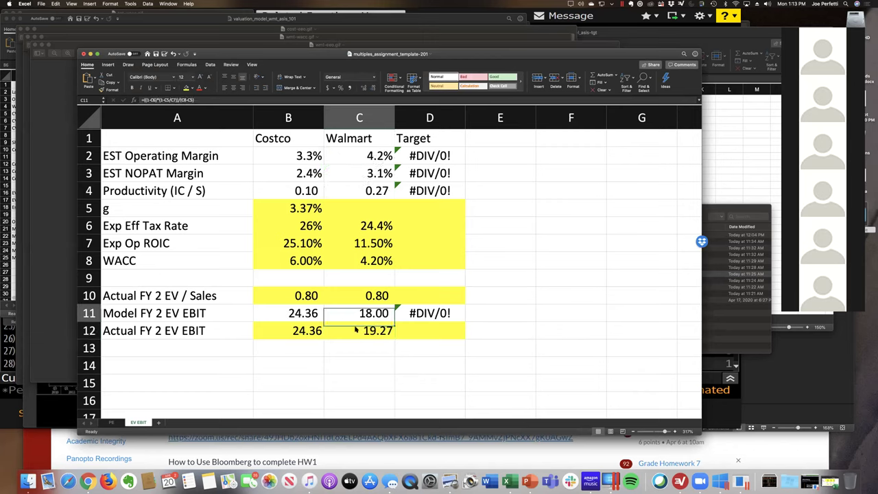
pyautogui.press('Down')
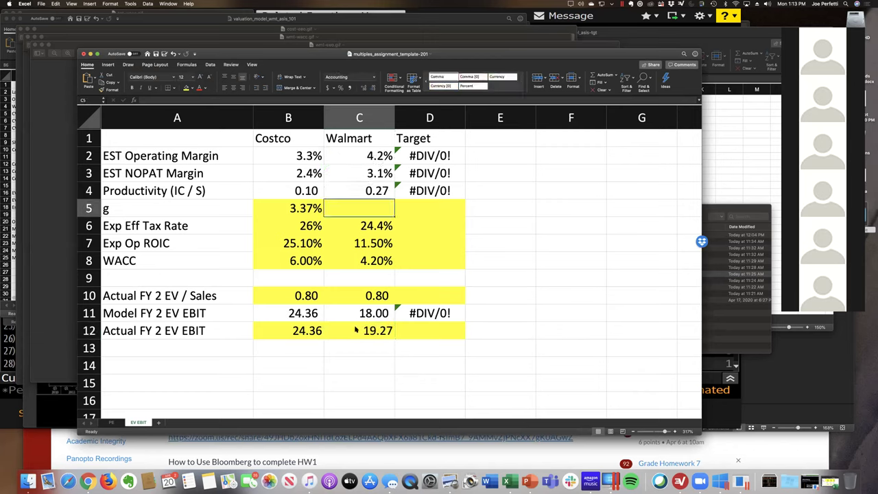
pyautogui.write('1')
pyautogui.press('Return')
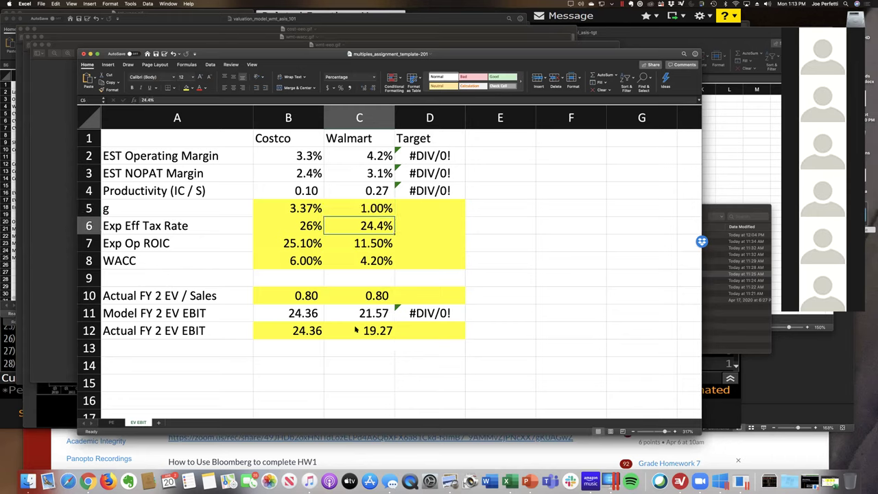
# Try 0.8% as Walmart's g, correcting the misplaced decimal entry
pyautogui.press('Up')
pyautogui.write('.8')
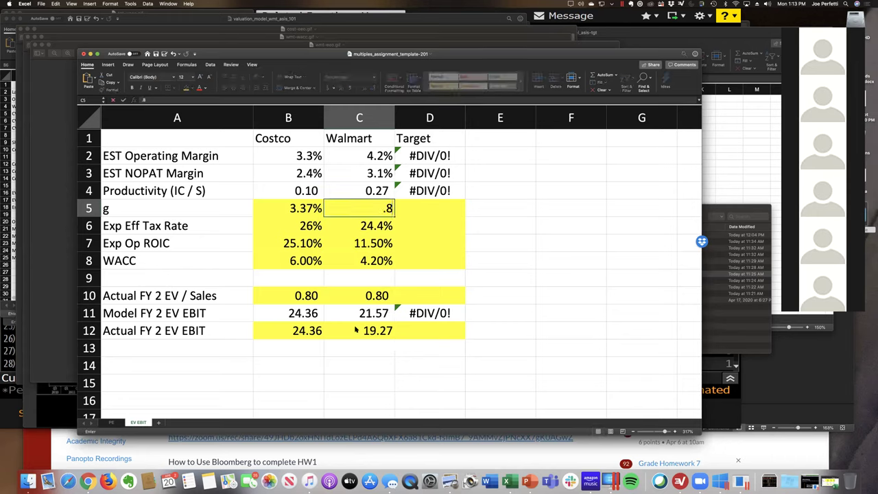
pyautogui.press('Return')
pyautogui.press('Up')
pyautogui.write('.00')
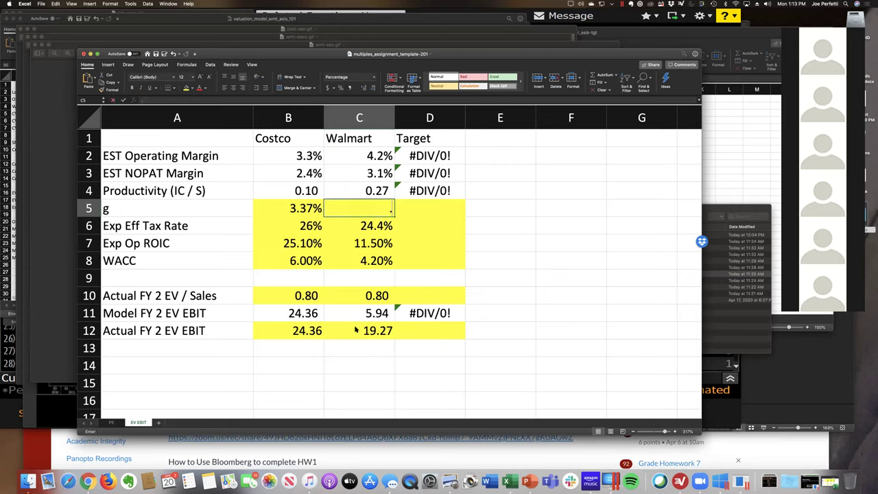
pyautogui.write('8')
pyautogui.press('Return')
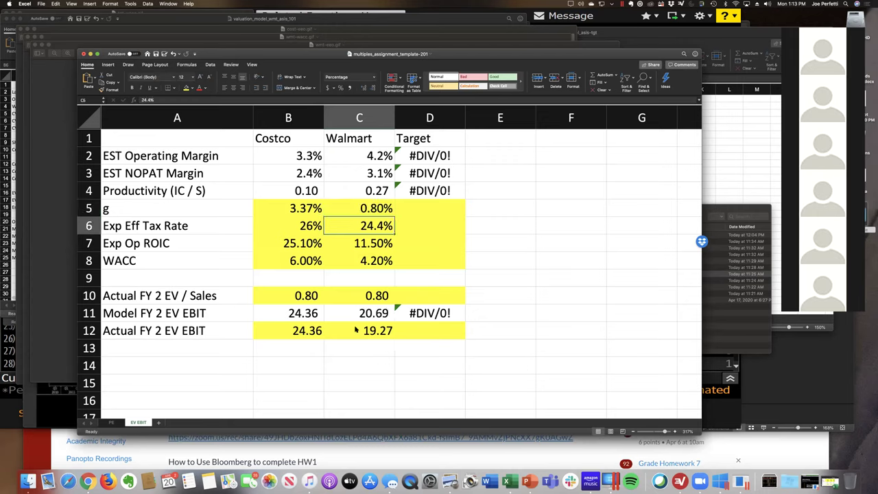
# Try 0.6% as Walmart's g to bring the model EV EBIT closer to the actual multiple
pyautogui.press('Up')
pyautogui.write('.00')
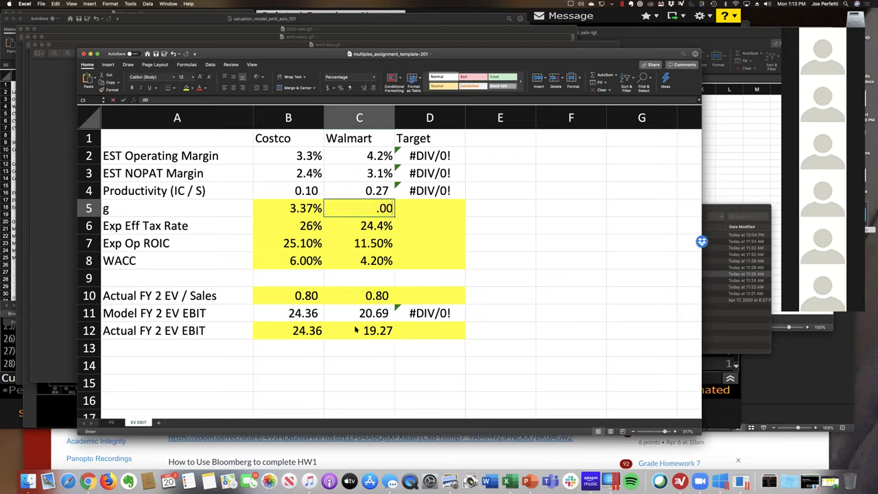
pyautogui.write('6')
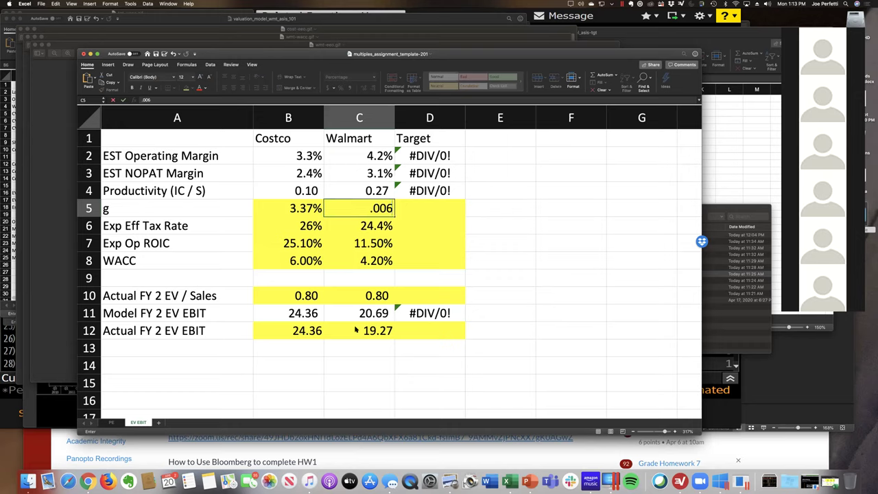
pyautogui.press('Return')
# Try 0.5% as Walmart's g, replacing the mistyped slash with a decimal point
pyautogui.press('Up')
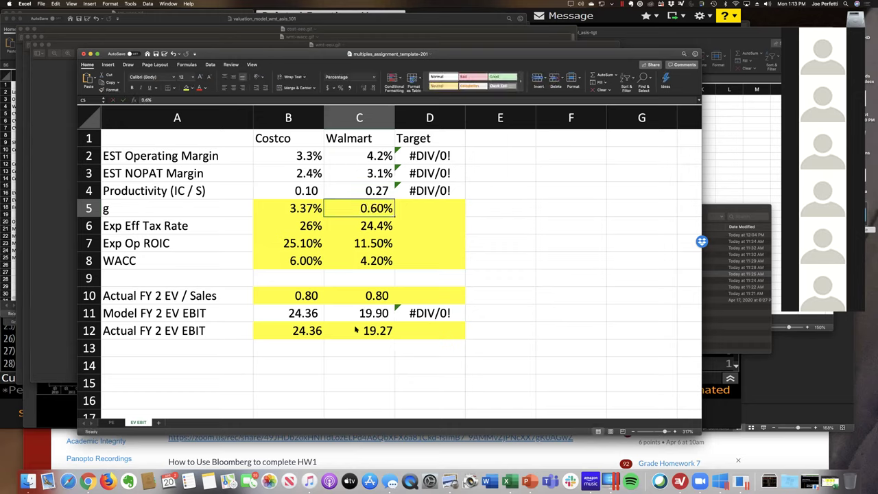
pyautogui.write('/005')
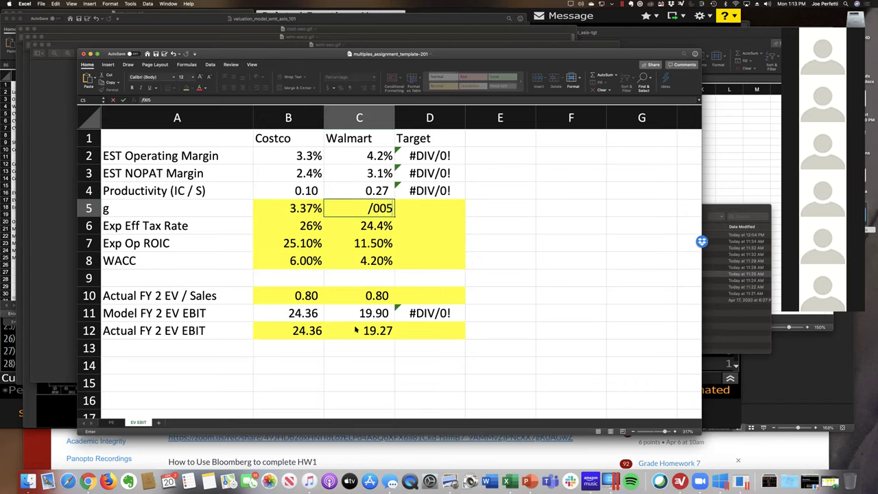
pyautogui.press('Return')
pyautogui.press('Up')
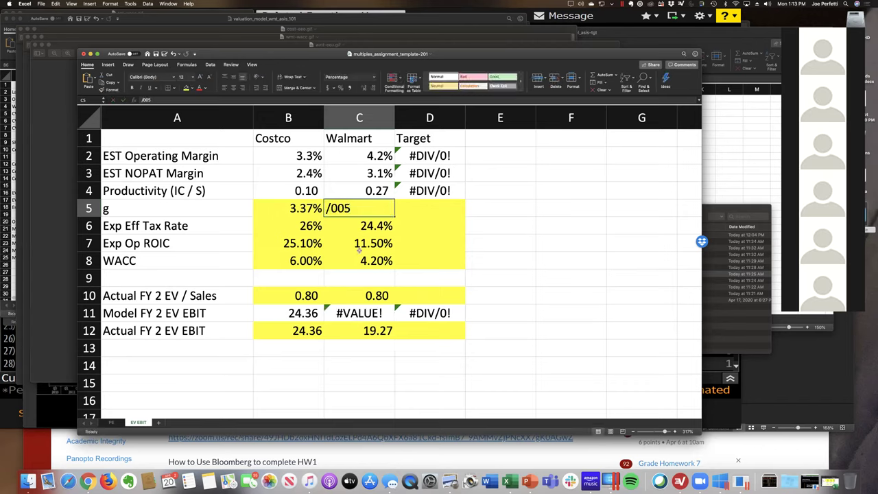
pyautogui.doubleClick(330, 208)
pyautogui.press('BackSpace')
pyautogui.write('.')
pyautogui.press('Return')
# Test 0.4% and settle on 0.42% as Walmart's g to match its model EV EBIT to the actual multiple
pyautogui.press('Up')
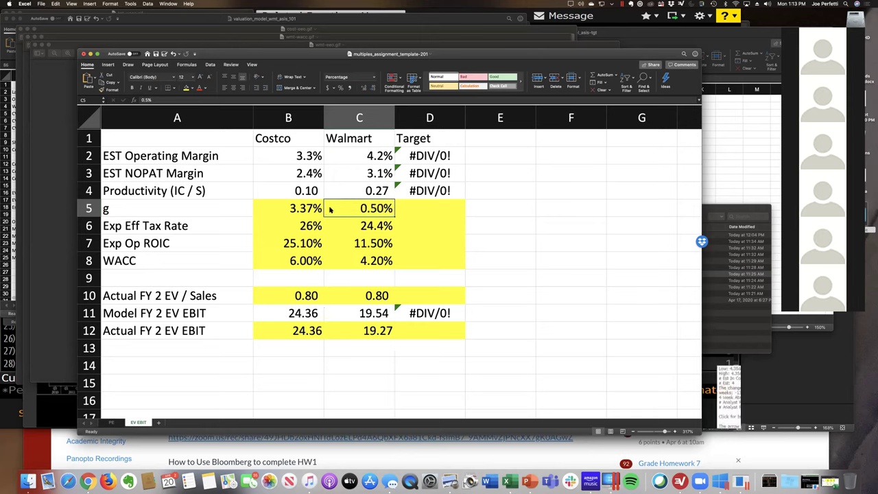
pyautogui.write('.004')
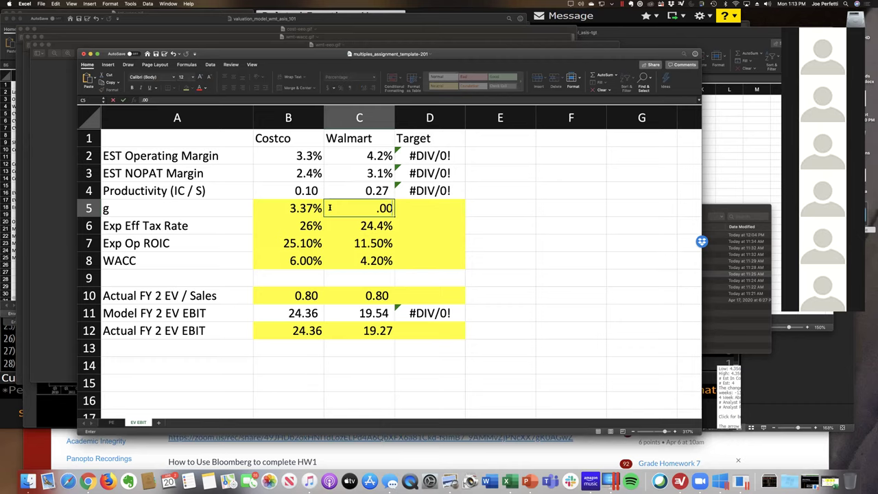
pyautogui.press('Return')
pyautogui.click(330, 210)
pyautogui.write('.')
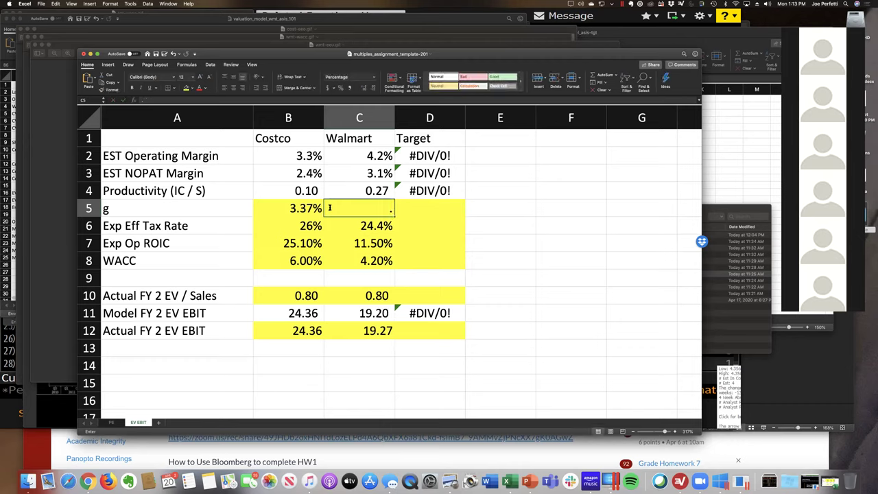
pyautogui.write('0042')
pyautogui.press('Return')
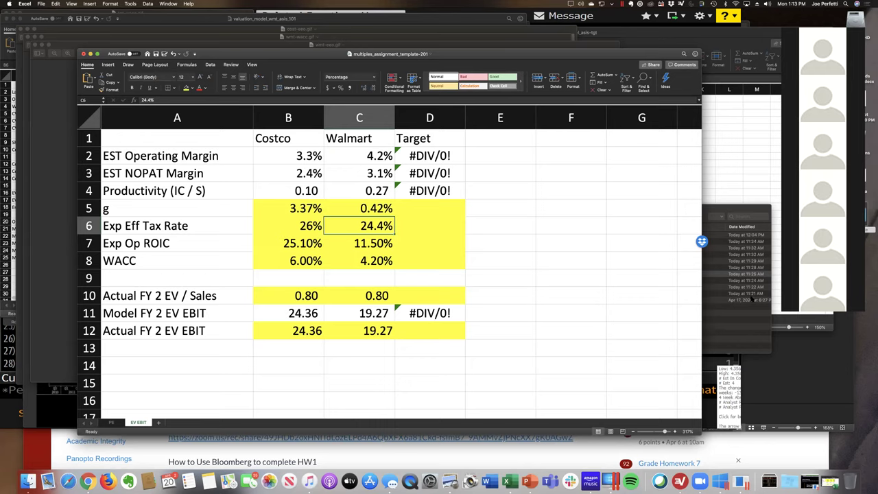
# Open tgt-wacc.gif from the Downloads folder and enter 5.6% as Target's WACC in the multiples template
pyautogui.click(753, 300)
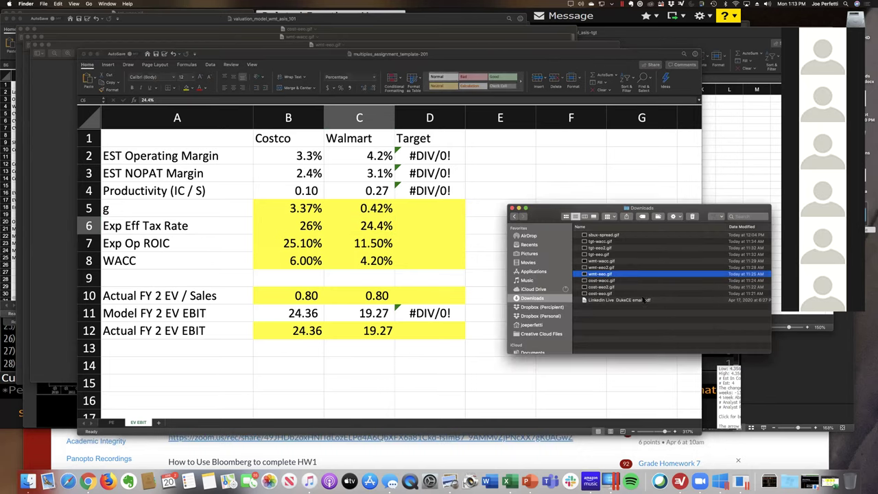
pyautogui.doubleClick(610, 241)
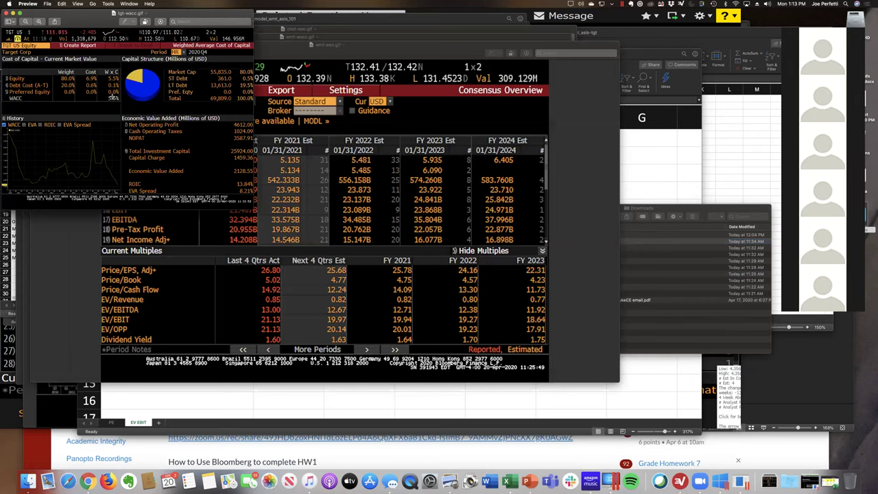
pyautogui.click(382, 420)
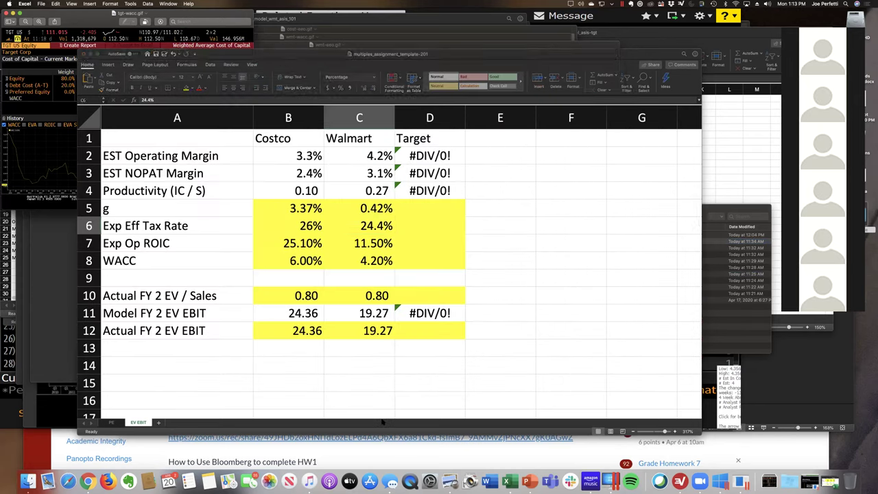
pyautogui.click(425, 264)
pyautogui.write('5.6')
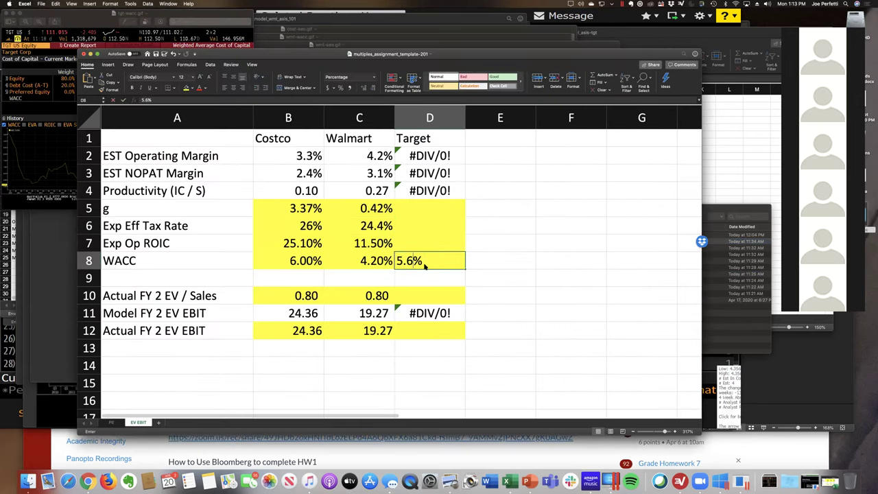
pyautogui.press('Return')
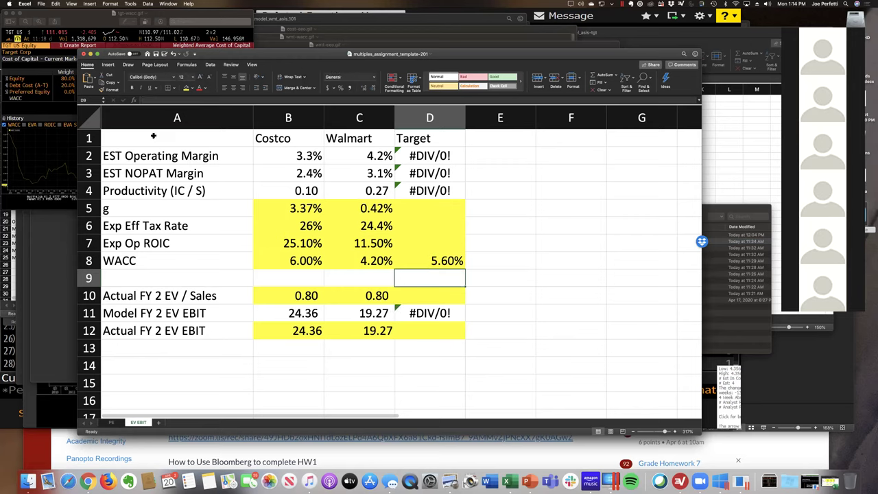
# Open tgt-eeo.gif from Downloads and enter 0.80 as Target's Actual FY 2 EV / Sales
pyautogui.click(731, 308)
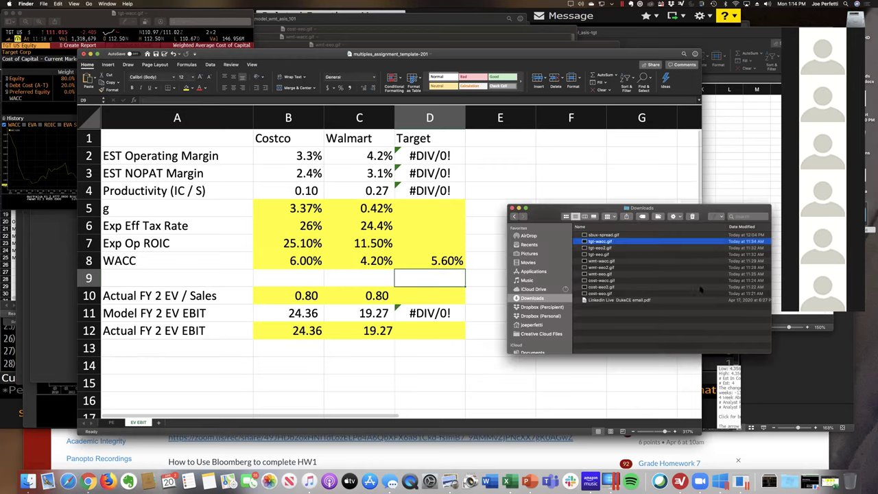
pyautogui.doubleClick(610, 254)
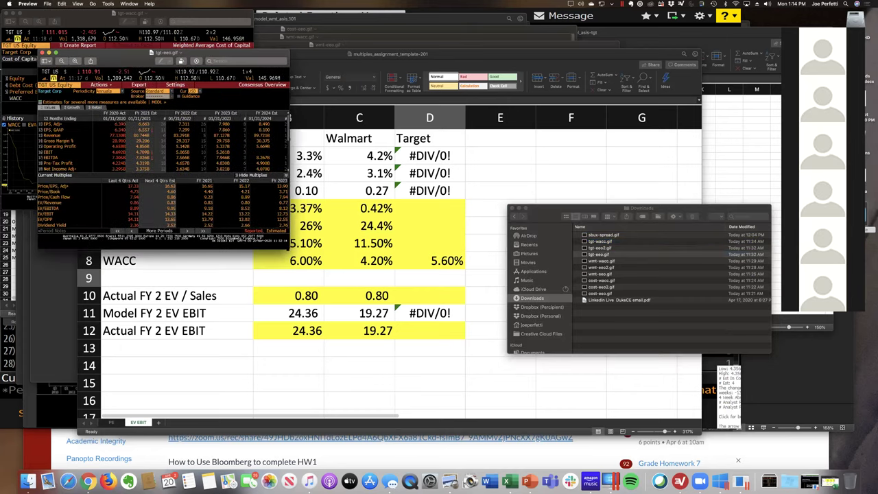
pyautogui.click(435, 295)
pyautogui.click(434, 292)
pyautogui.write('.80')
pyautogui.press('Return')
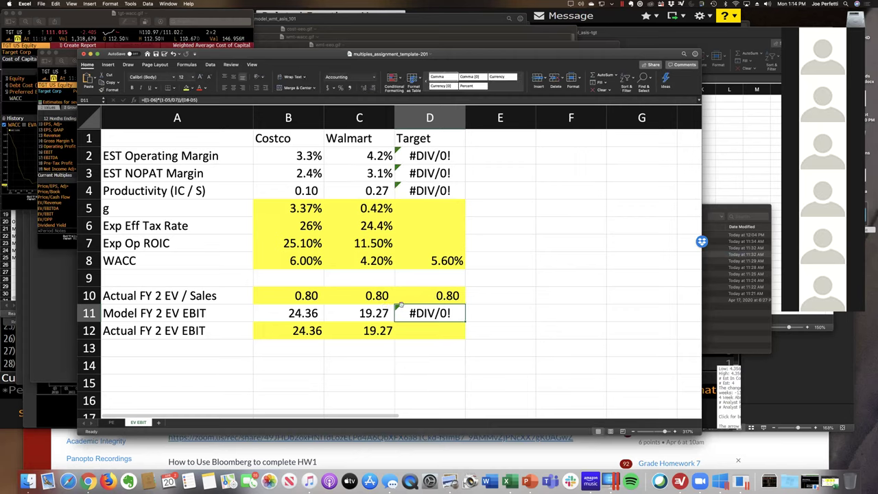
# Look up the FY 2022 EV/EBIT multiple in tgt-eeo.gif and enter 13.22 as Target's Actual FY 2 EV EBIT
pyautogui.click(76, 218)
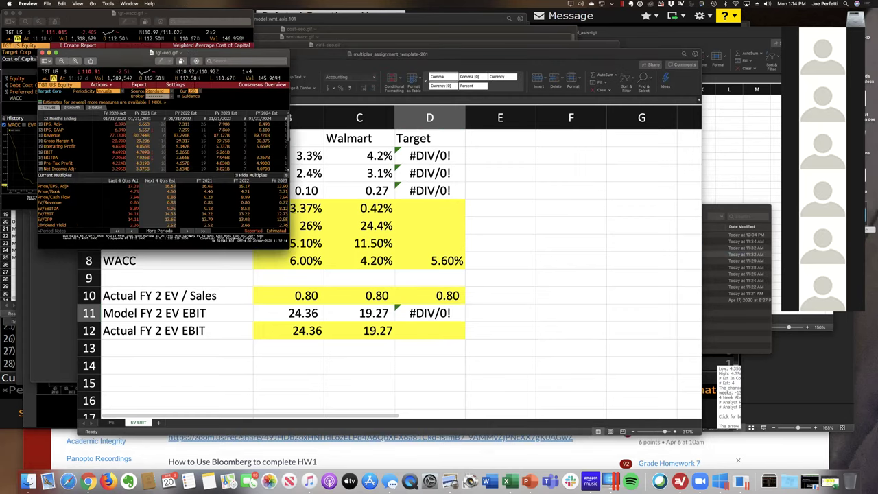
pyautogui.click(434, 333)
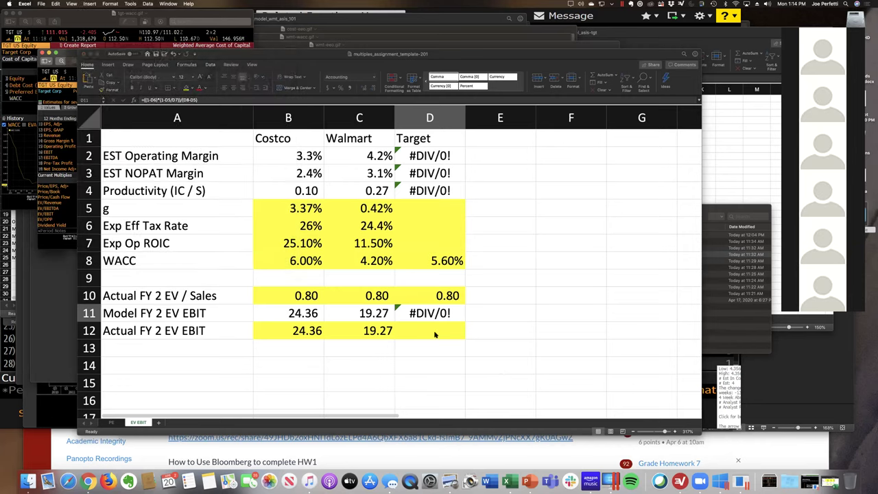
pyautogui.write('1.')
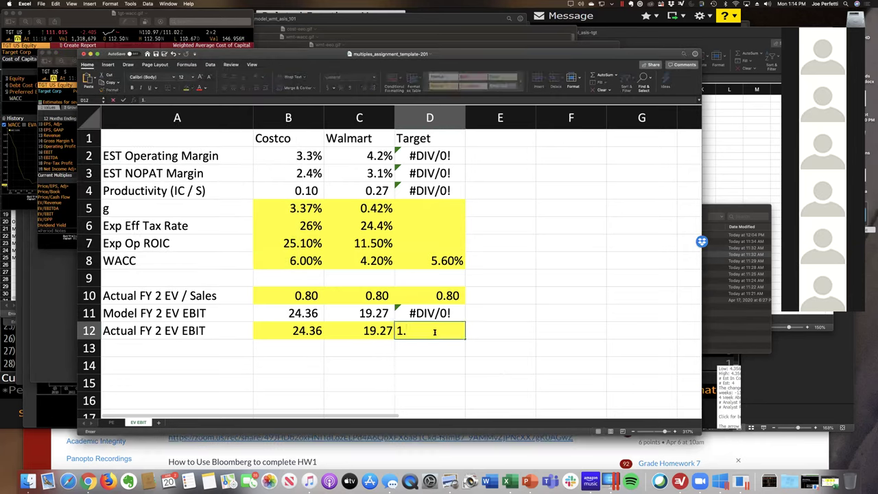
pyautogui.write('3.22')
pyautogui.press('Return')
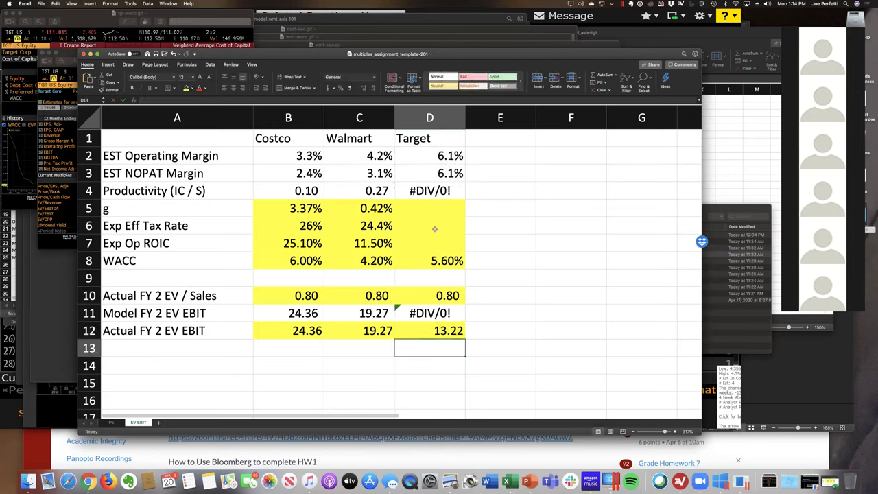
# Browse the Spring 2020 course folders for Target's valuation model and bring up the open valuation_model_asis-tgt workbook
pyautogui.click(27, 481)
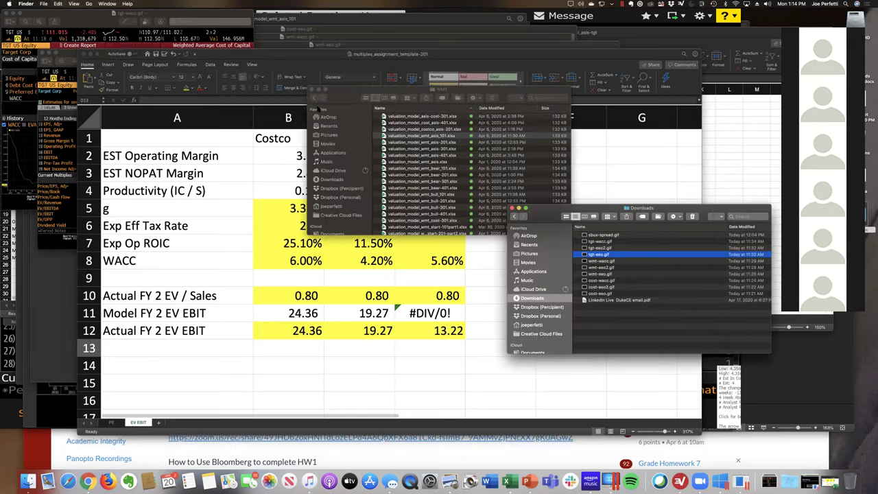
pyautogui.click(314, 99)
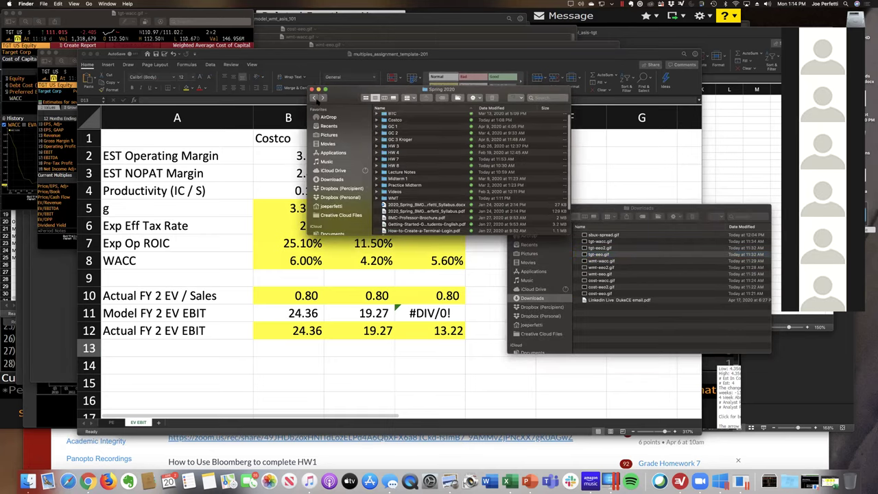
pyautogui.scroll(1, 404, 200)
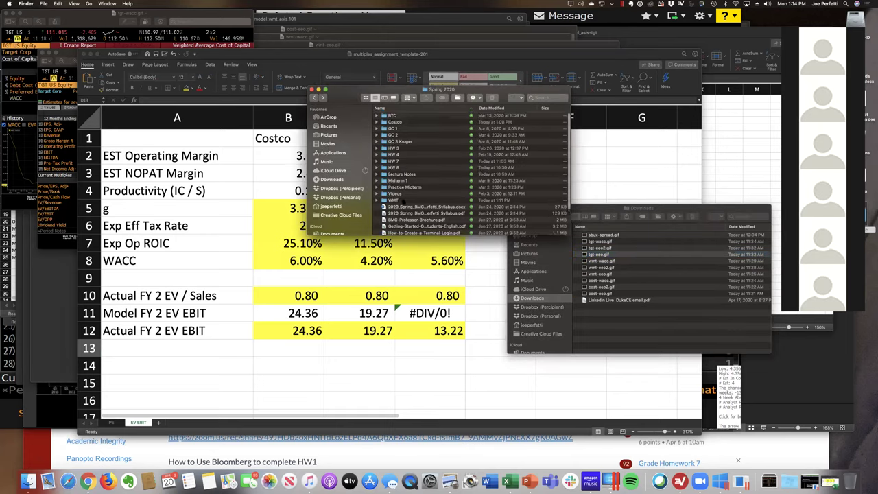
pyautogui.doubleClick(405, 162)
pyautogui.doubleClick(404, 158)
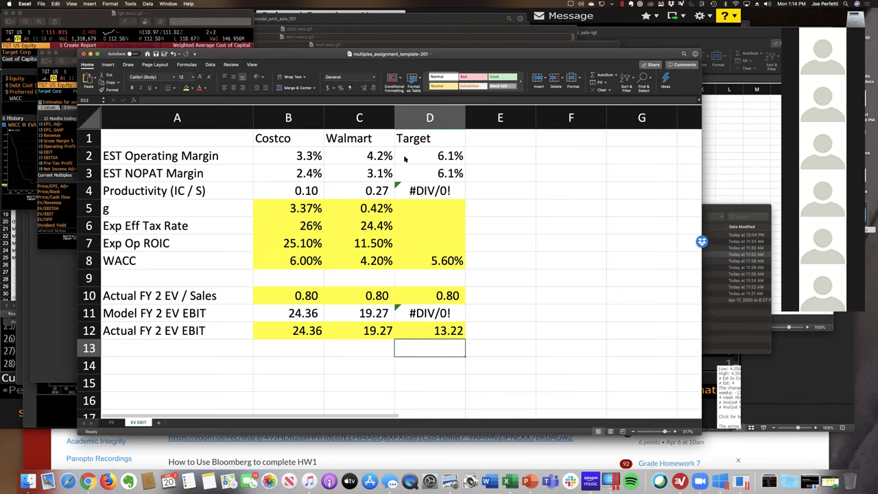
pyautogui.click(168, 4)
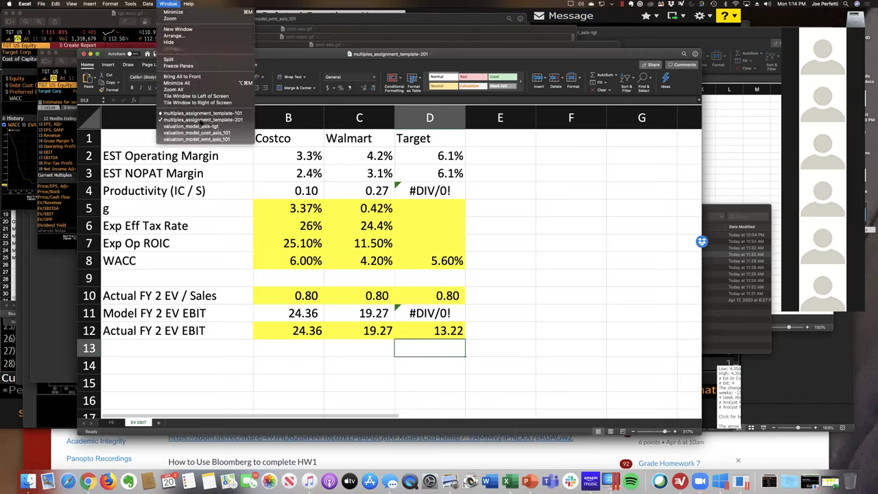
pyautogui.click(199, 126)
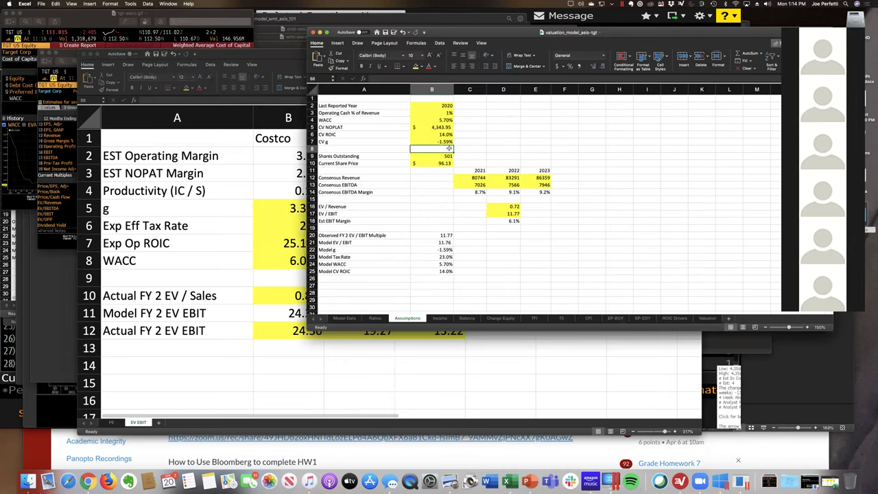
# Look up the forecast tax rate on the Target model's Ratios sheet and enter 23% as Target's Exp Eff Tax Rate in the multiples template
pyautogui.click(375, 319)
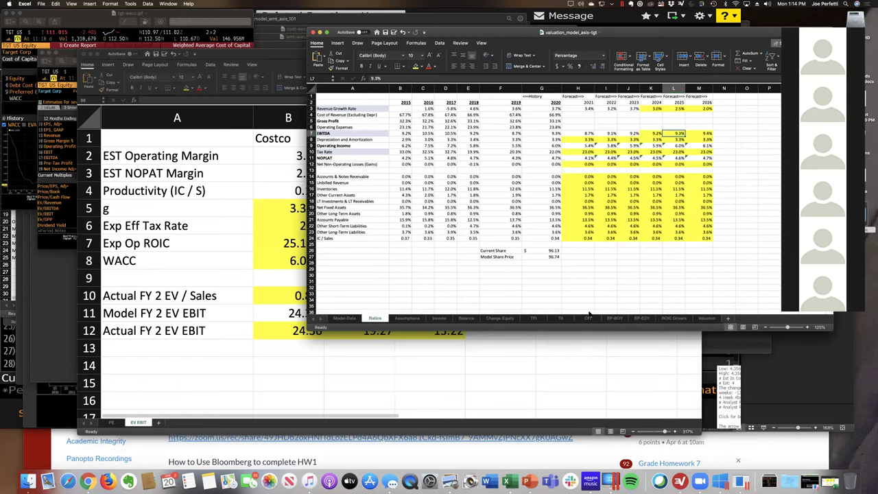
pyautogui.click(581, 353)
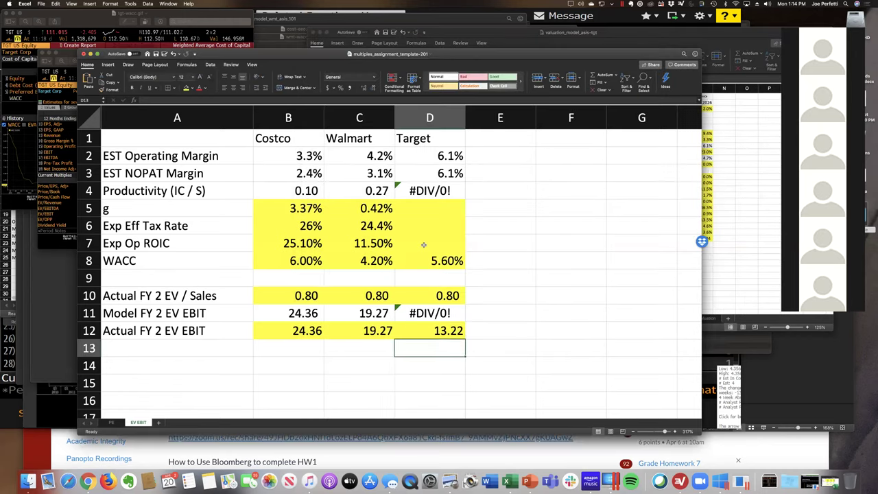
pyautogui.click(423, 244)
pyautogui.click(421, 220)
pyautogui.write('23')
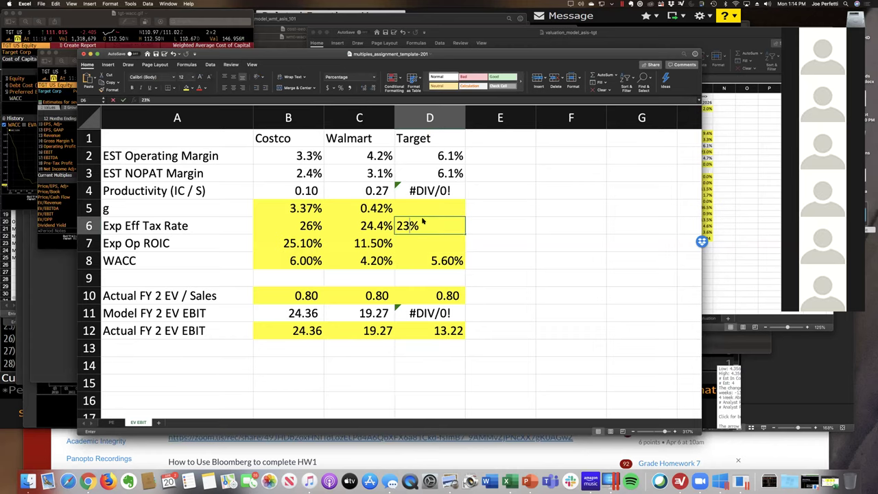
pyautogui.press('Return')
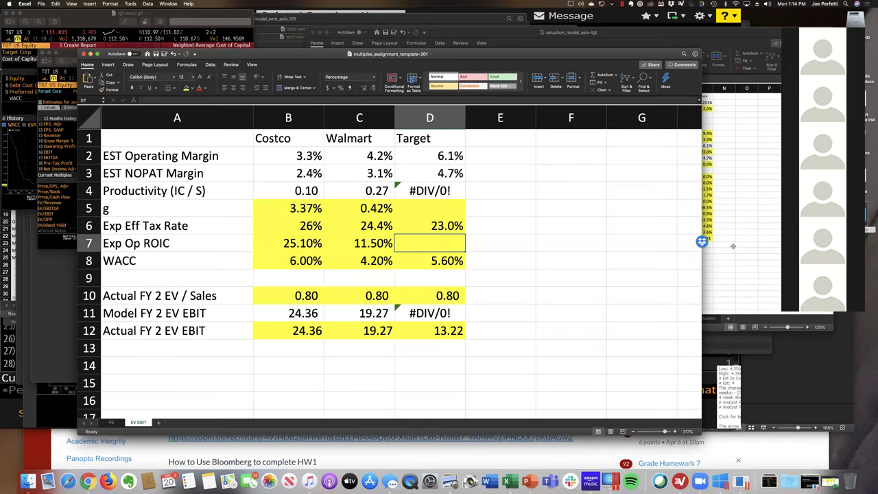
# Look up the CV ROIC on the Target model's Assumptions sheet and enter 14% as Target's Exp Op ROIC in the template
pyautogui.click(733, 246)
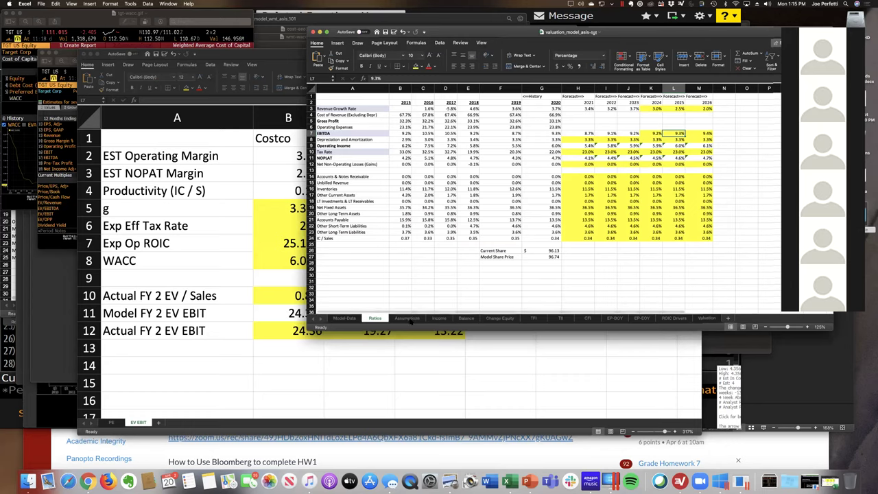
pyautogui.click(408, 319)
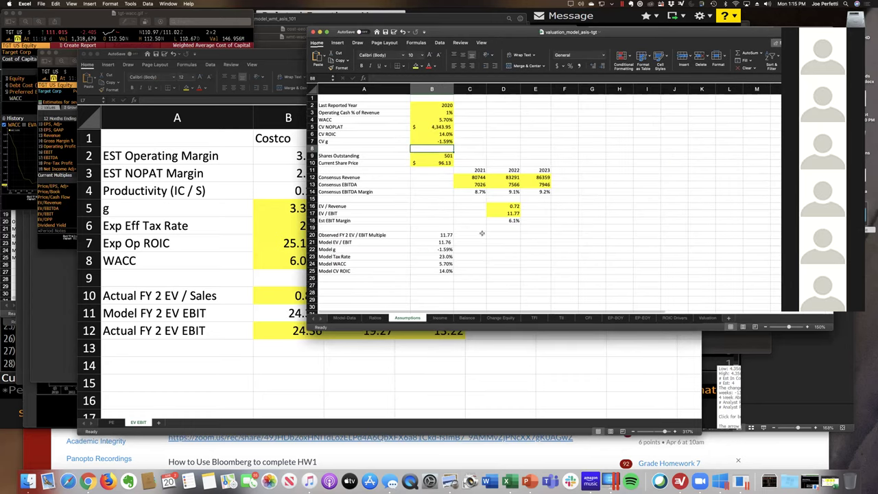
pyautogui.click(498, 360)
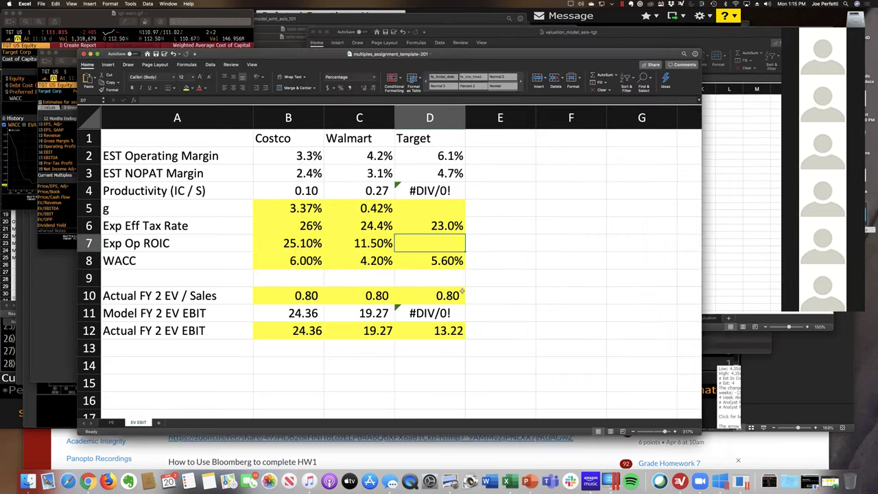
pyautogui.write('14.00')
pyautogui.press('Return')
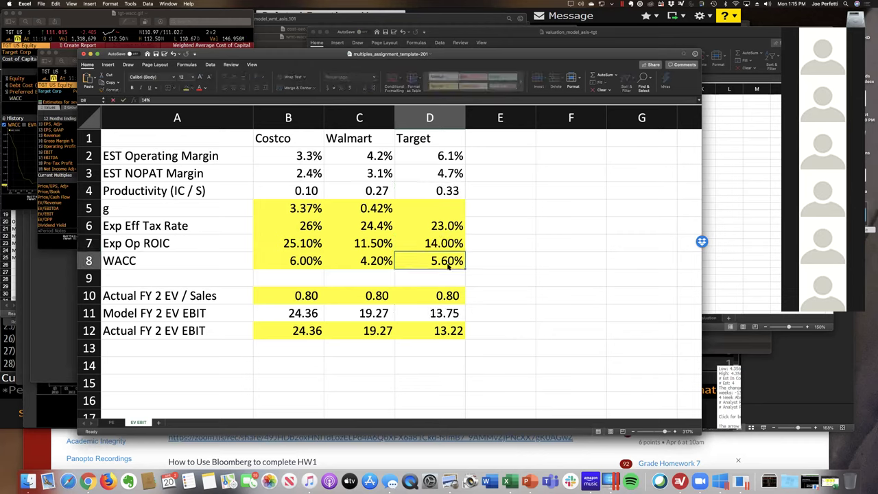
# Try -0.2%, -0.4%, -0.41% and -0.43% as Target's g to match its model EV EBIT to the actual multiple
pyautogui.click(453, 203)
pyautogui.write('-.002')
pyautogui.press('Return')
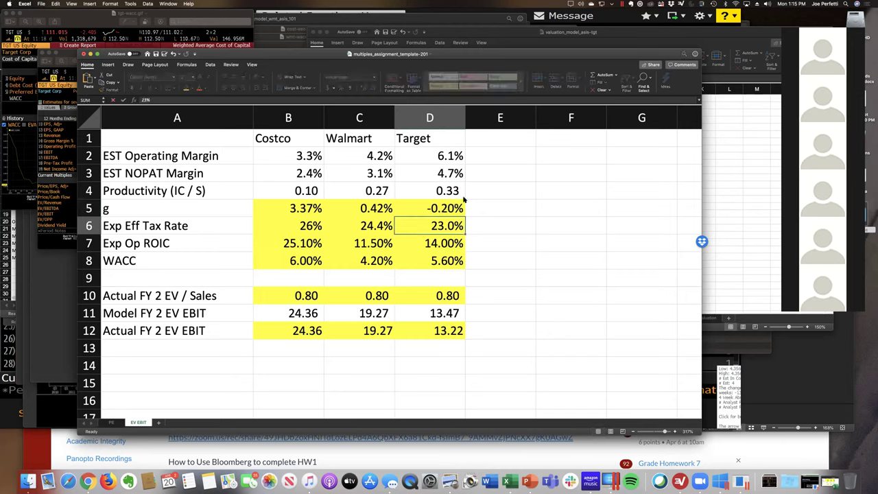
pyautogui.click(464, 199)
pyautogui.write('-.004')
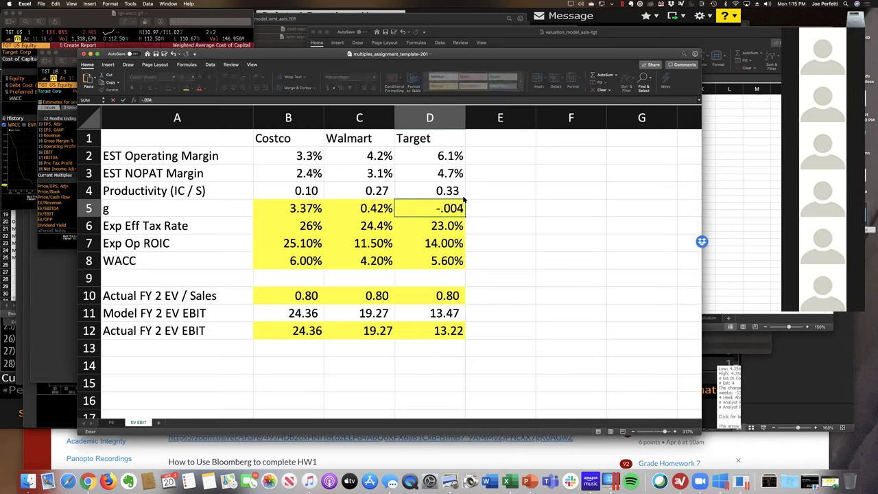
pyautogui.press('Return')
pyautogui.click(464, 199)
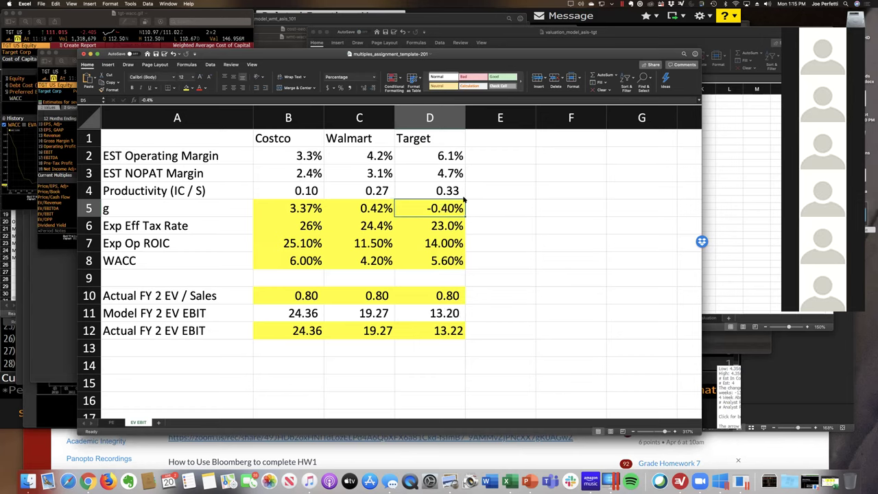
pyautogui.write('-.0041')
pyautogui.press('Return')
pyautogui.click(464, 199)
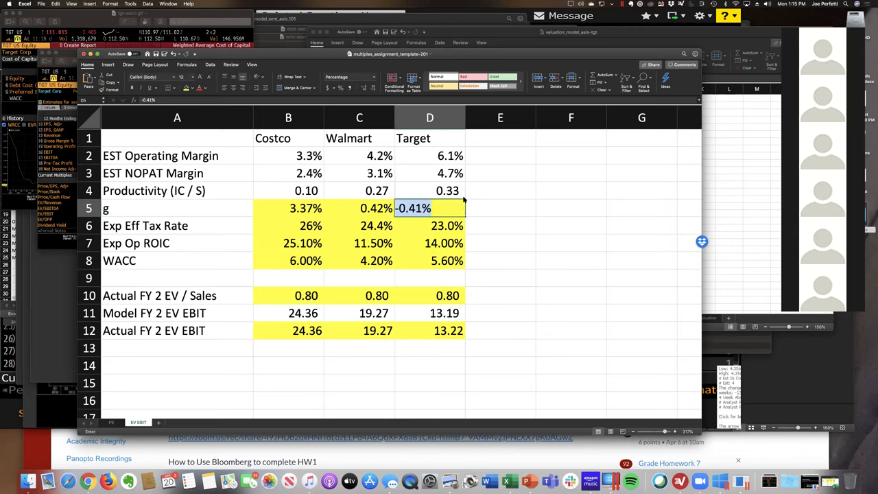
pyautogui.write('-.0043')
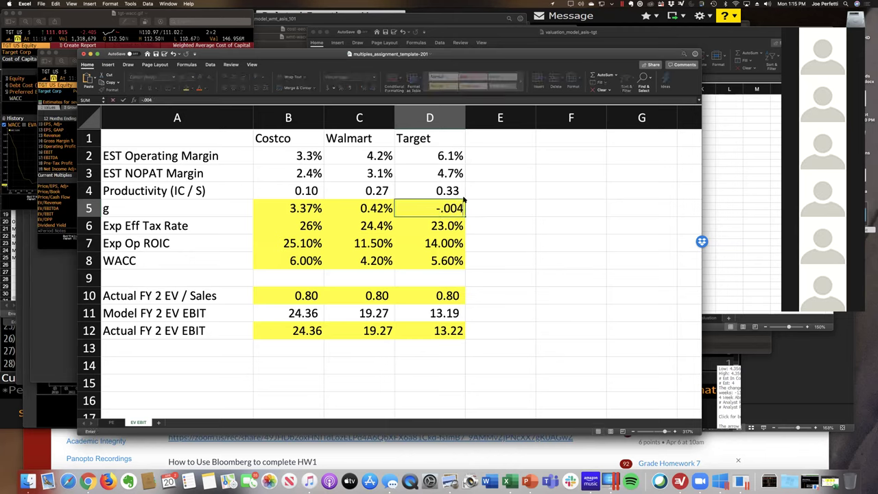
pyautogui.press('Return')
# Set Target's g to -0.39% and save the multiples template workbook
pyautogui.click(464, 201)
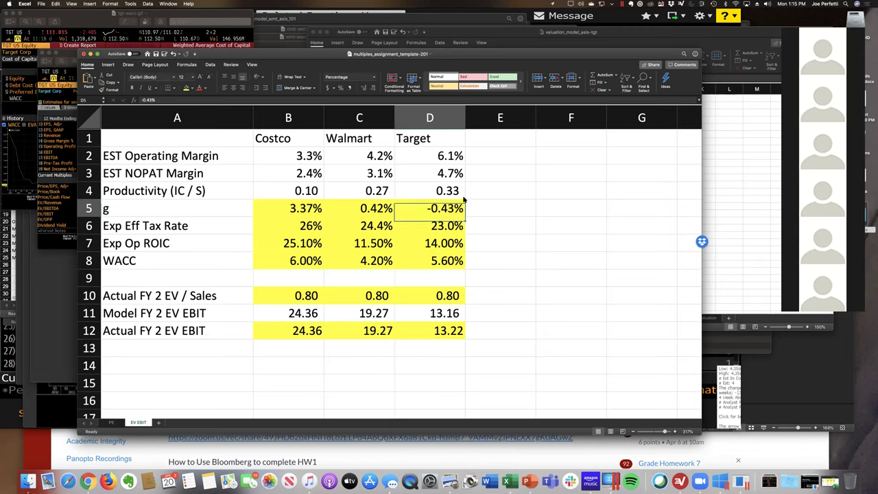
pyautogui.write('-.0039')
pyautogui.press('Return')
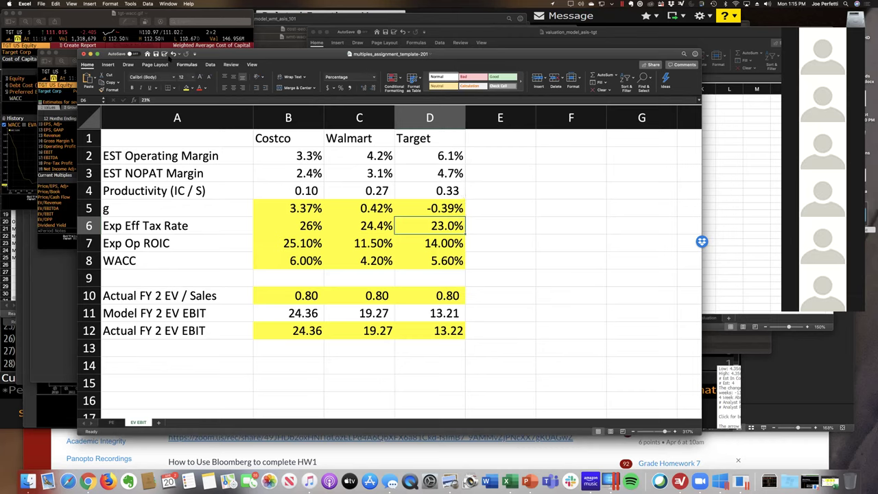
pyautogui.click(155, 53)
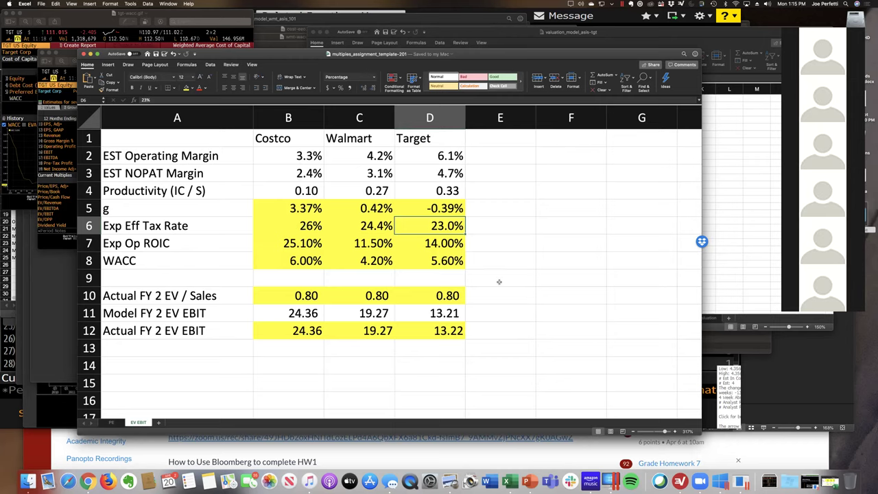
# Review the Costco, Walmart and Target columns, comparing Costco's and Walmart's input assumptions and Actual FY 2 EV EBIT multiples
pyautogui.click(289, 118)
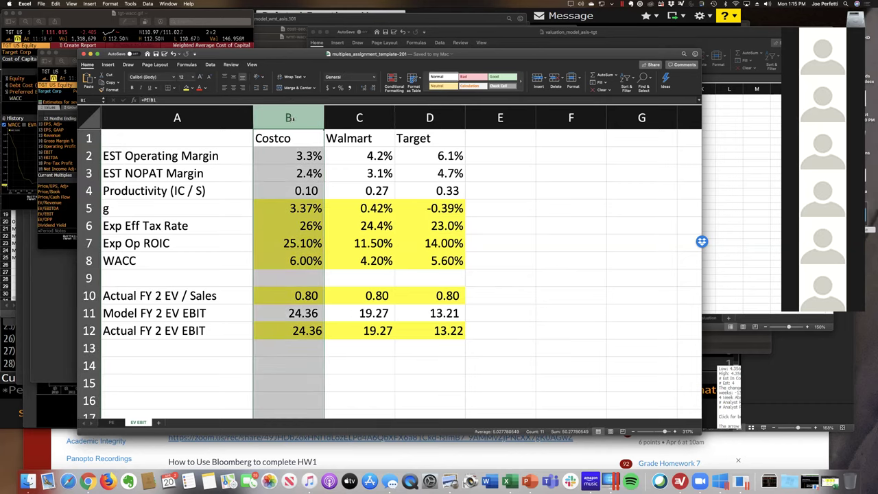
pyautogui.moveTo(302, 117); pyautogui.dragTo(366, 111)
pyautogui.click(362, 117)
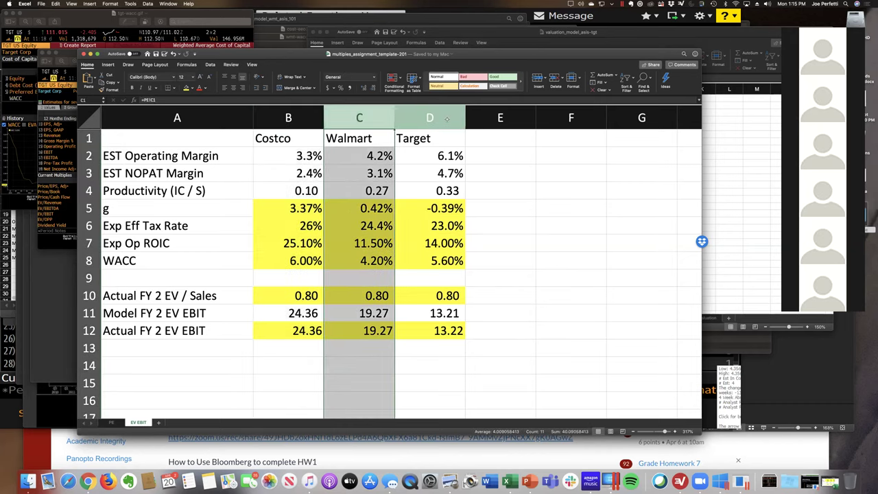
pyautogui.click(429, 117)
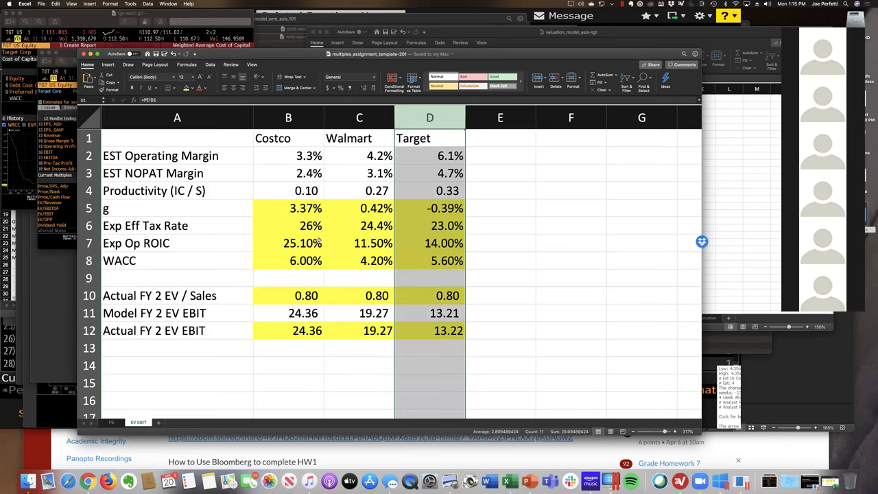
pyautogui.moveTo(296, 208); pyautogui.dragTo(377, 260)
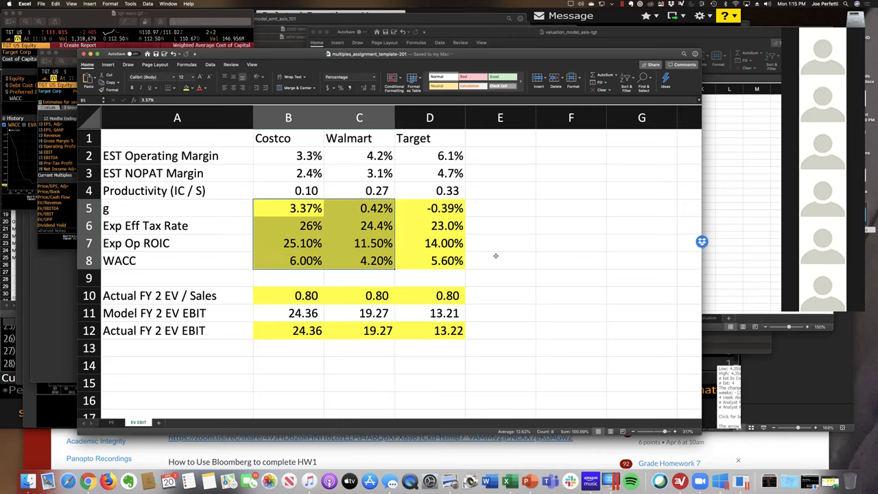
pyautogui.click(295, 329)
pyautogui.click(381, 332)
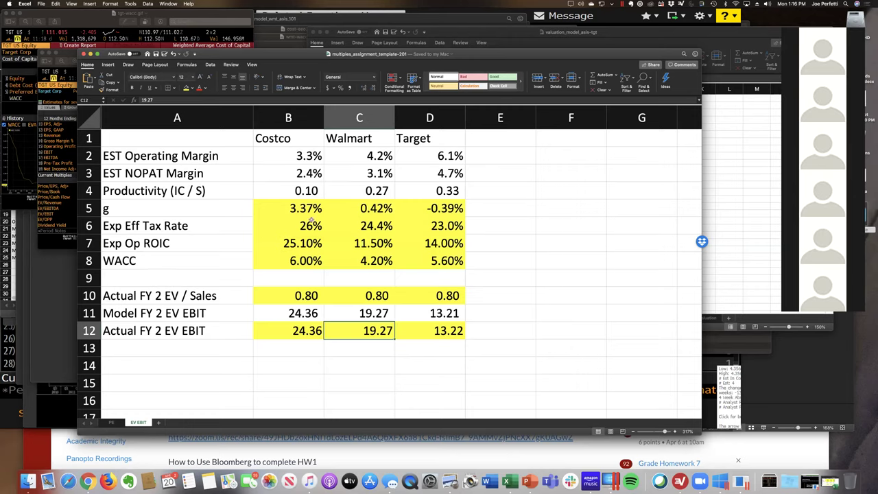
# Compare Costco's and Walmart's expected effective tax rates and g values as drivers of their multiples
pyautogui.click(302, 261)
pyautogui.click(309, 226)
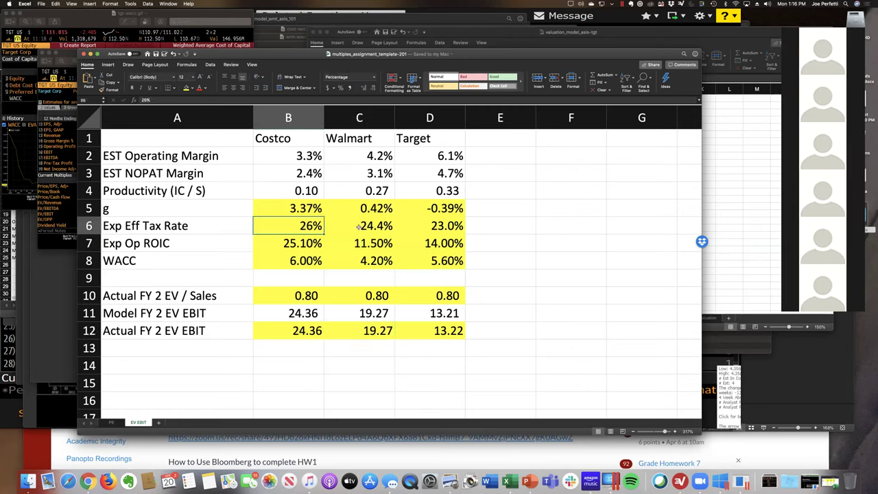
pyautogui.click(357, 227)
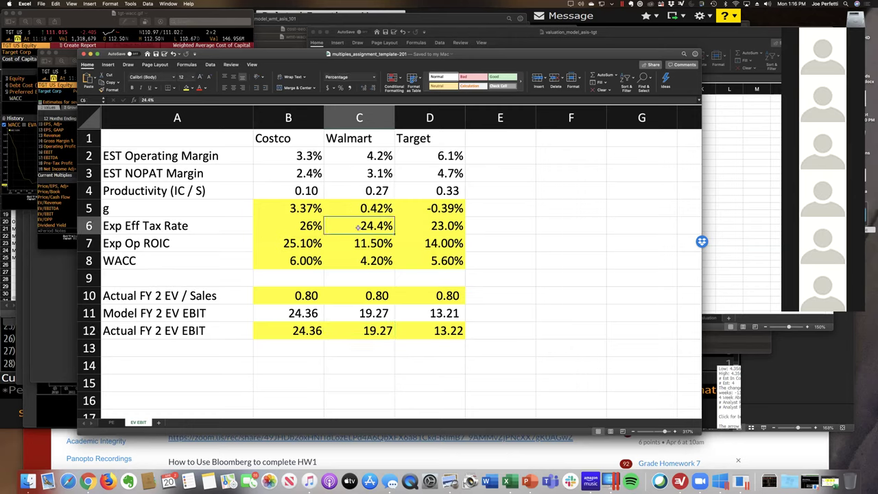
pyautogui.click(305, 223)
pyautogui.click(354, 223)
pyautogui.click(289, 227)
pyautogui.click(350, 227)
pyautogui.click(315, 208)
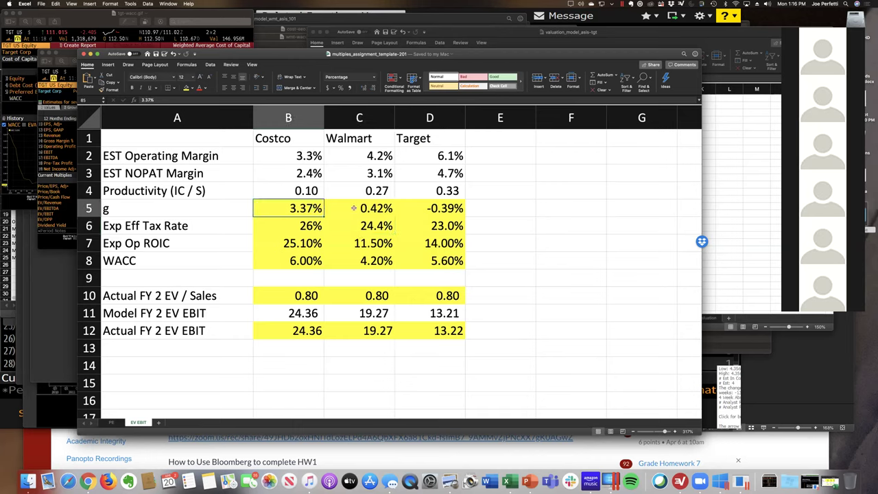
pyautogui.click(353, 208)
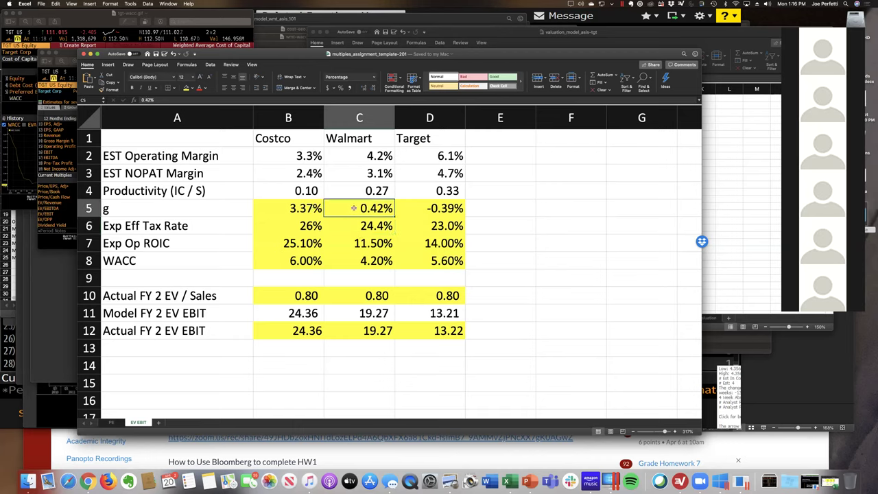
# Compare Exp Op ROIC against WACC for Costco and Walmart, and recheck Costco's g alongside them
pyautogui.click(301, 243)
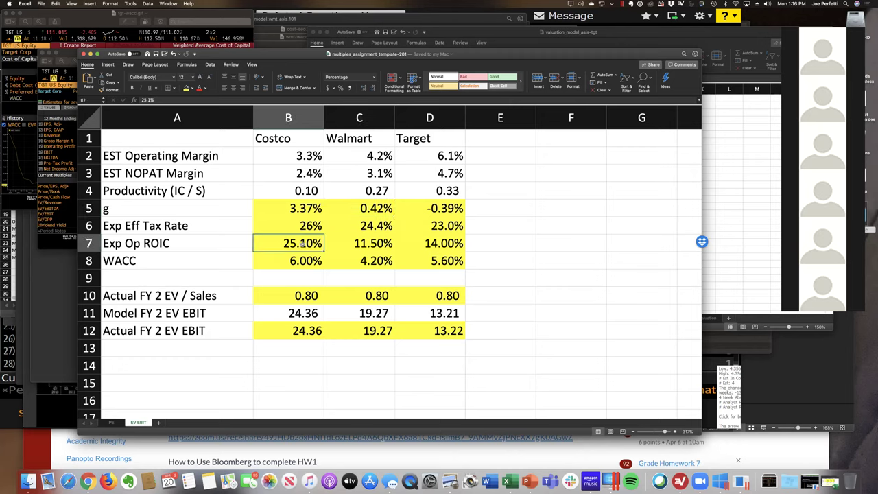
pyautogui.click(302, 261)
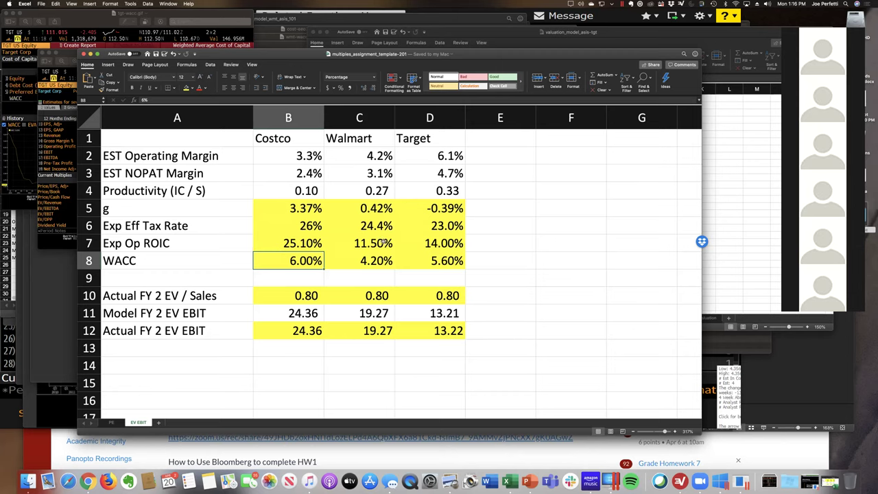
pyautogui.click(380, 241)
pyautogui.press('Return')
pyautogui.click(383, 240)
pyautogui.click(378, 264)
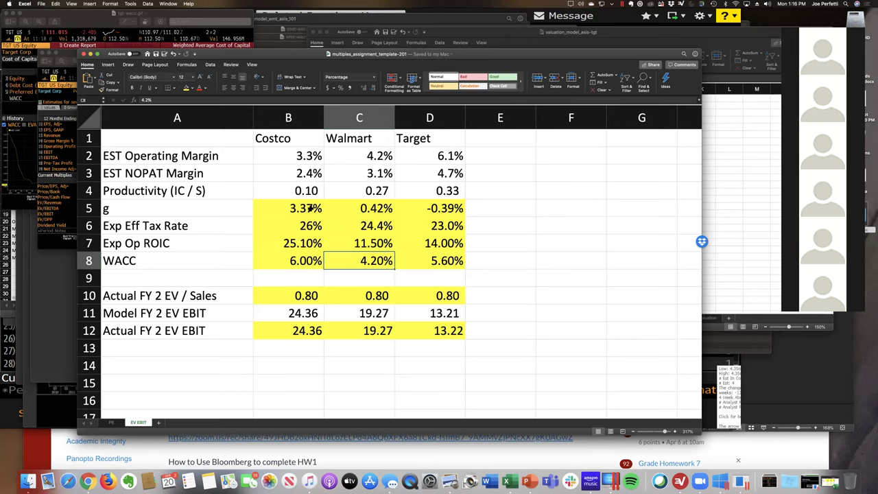
pyautogui.click(311, 209)
pyautogui.click(305, 249)
pyautogui.click(304, 265)
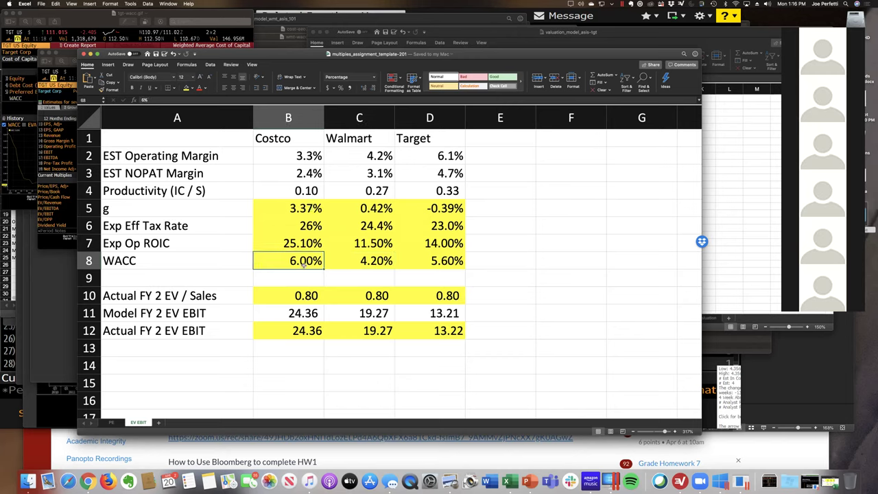
# Test Costco's WACC at Walmart's 4.2%, check its effect on the Model FY 2 EV EBIT multiple, and undo the change
pyautogui.click(304, 330)
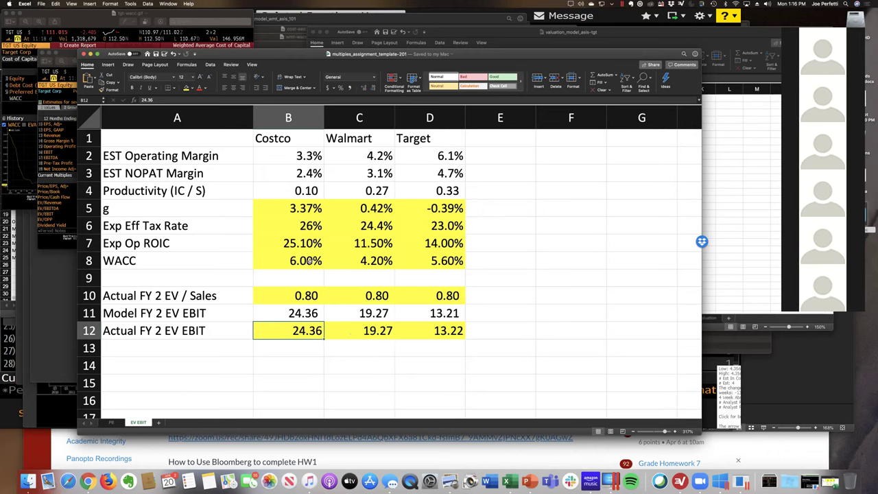
pyautogui.click(309, 261)
pyautogui.click(373, 259)
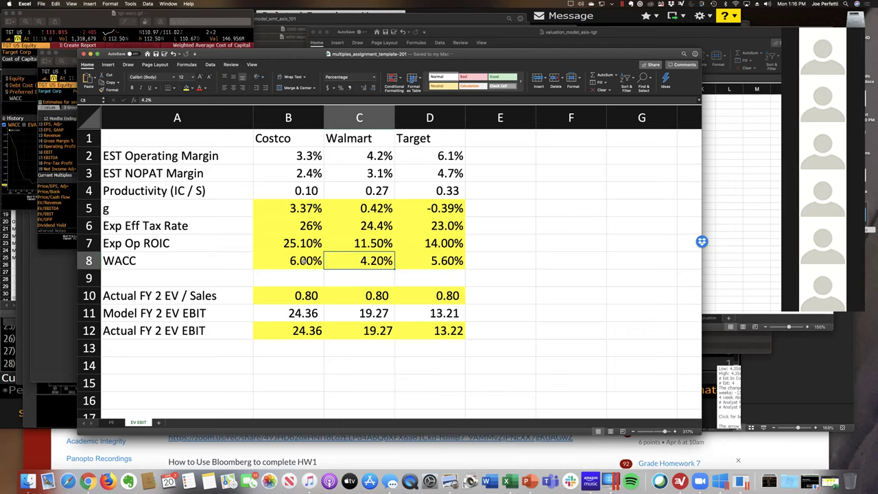
pyautogui.click(306, 260)
pyautogui.write('4.2')
pyautogui.press('Return')
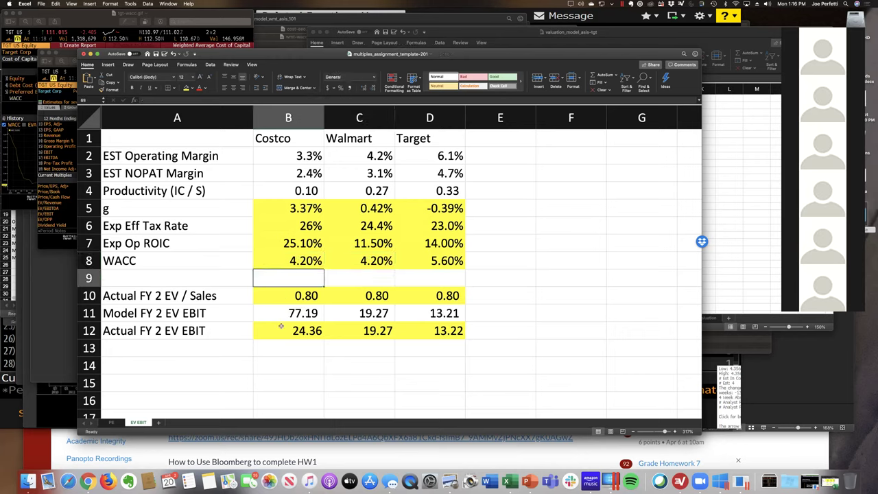
pyautogui.click(280, 327)
pyautogui.click(281, 311)
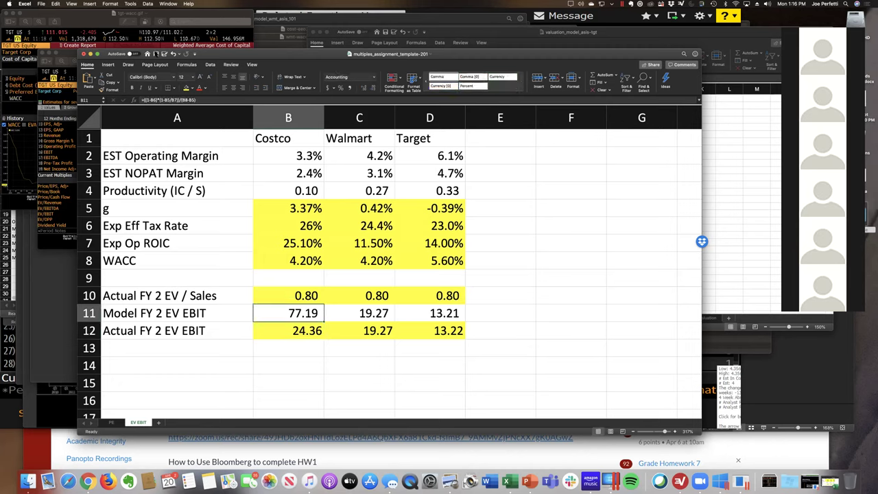
pyautogui.click(175, 53)
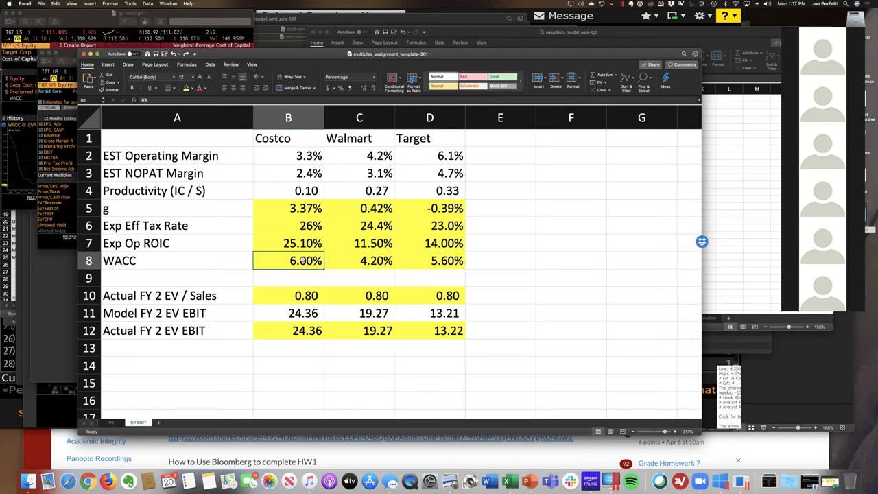
# Test Costco's expected effective tax rate at Walmart's 24.4% and undo the change
pyautogui.click(308, 228)
pyautogui.write('24.4')
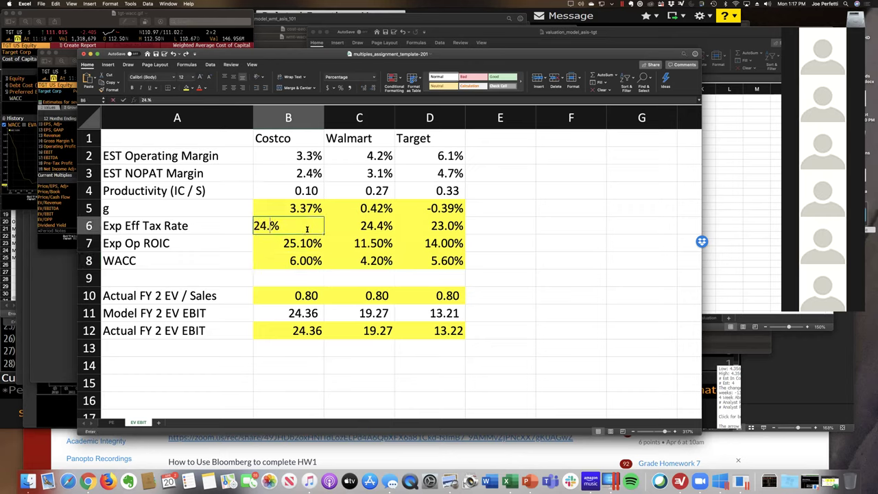
pyautogui.press('Return')
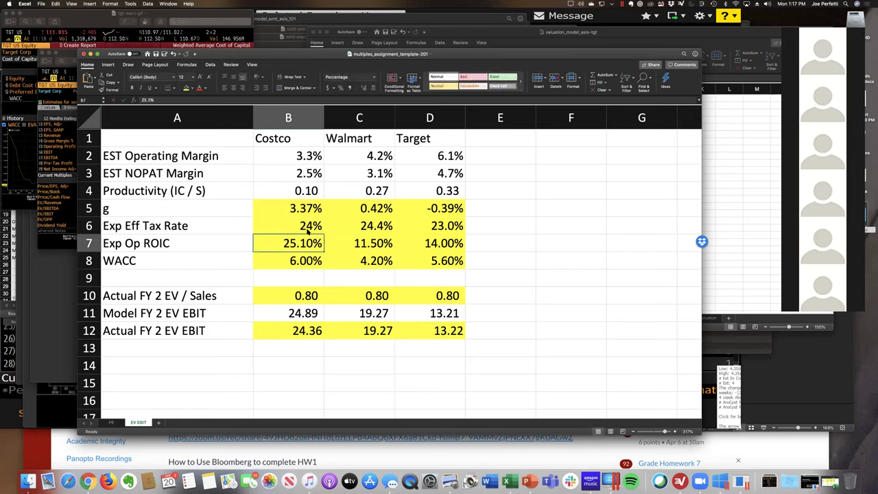
pyautogui.click(173, 54)
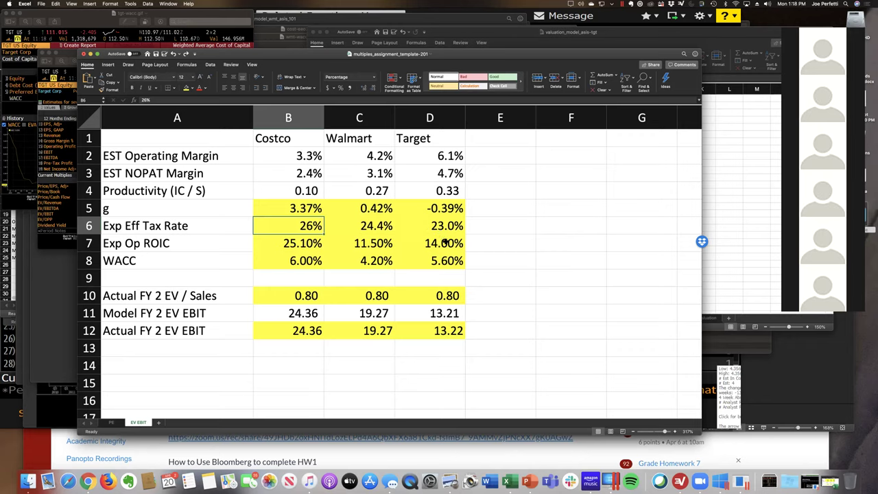
# Compare Exp Op ROIC against WACC for Target and for Costco
pyautogui.press('Right')
pyautogui.press('Right')
pyautogui.press('Down')
pyautogui.press('Down')
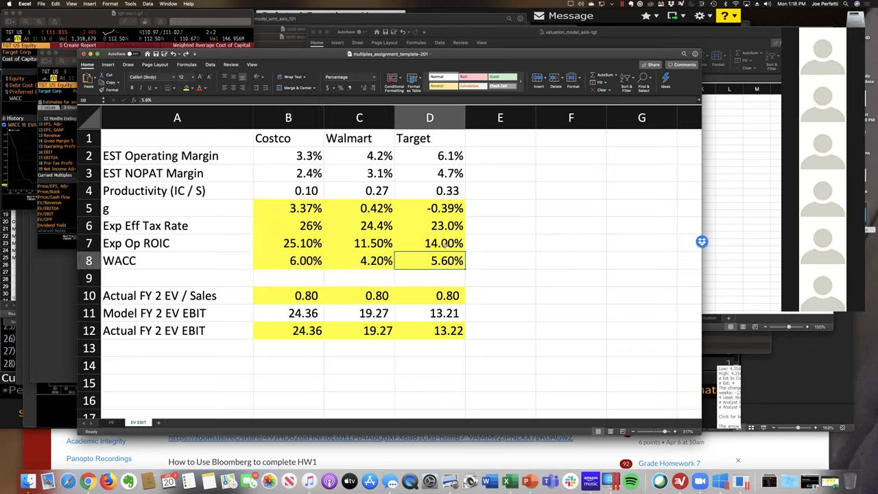
pyautogui.moveTo(444, 244); pyautogui.dragTo(445, 262)
pyautogui.click(446, 262)
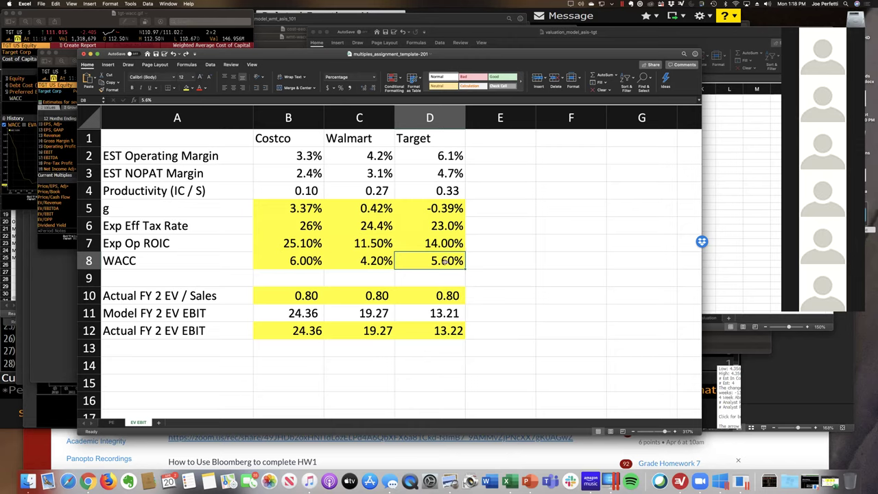
pyautogui.click(303, 244)
pyautogui.moveTo(302, 243); pyautogui.dragTo(302, 262)
pyautogui.click(303, 247)
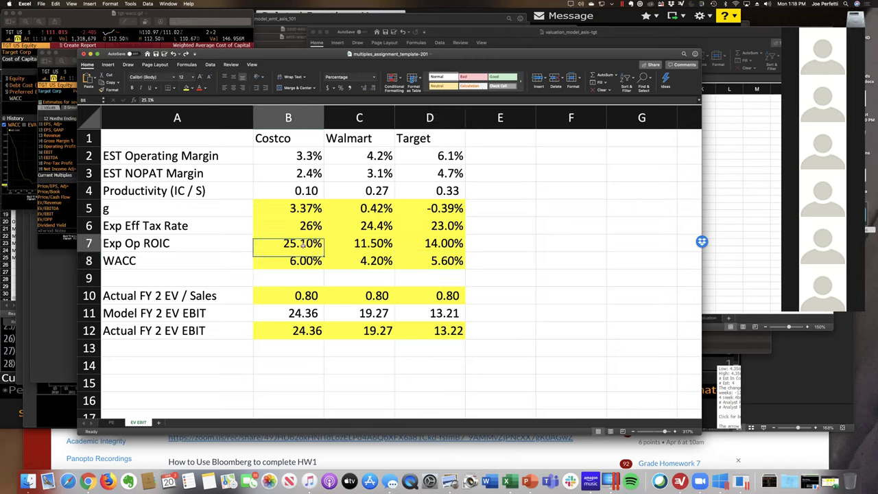
pyautogui.click(301, 271)
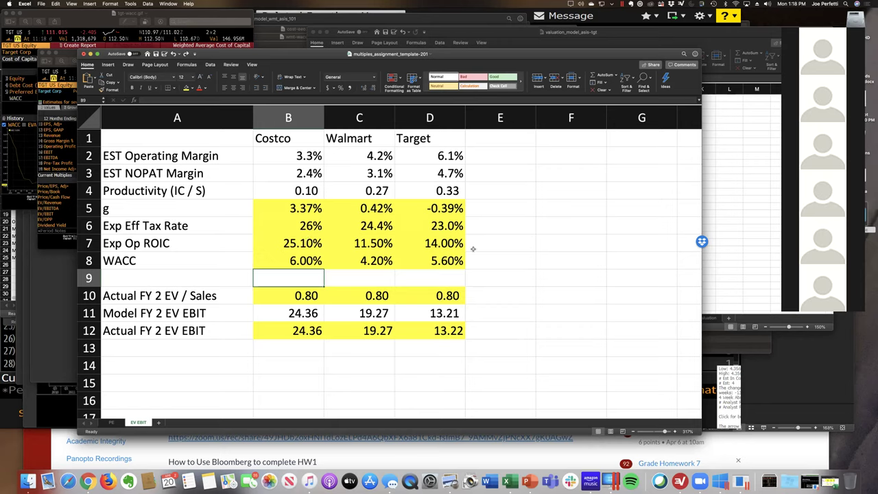
# Compare Costco's and Target's g, and review Costco's Exp Op ROIC, WACC and Actual FY 2 EV EBIT multiple
pyautogui.click(296, 203)
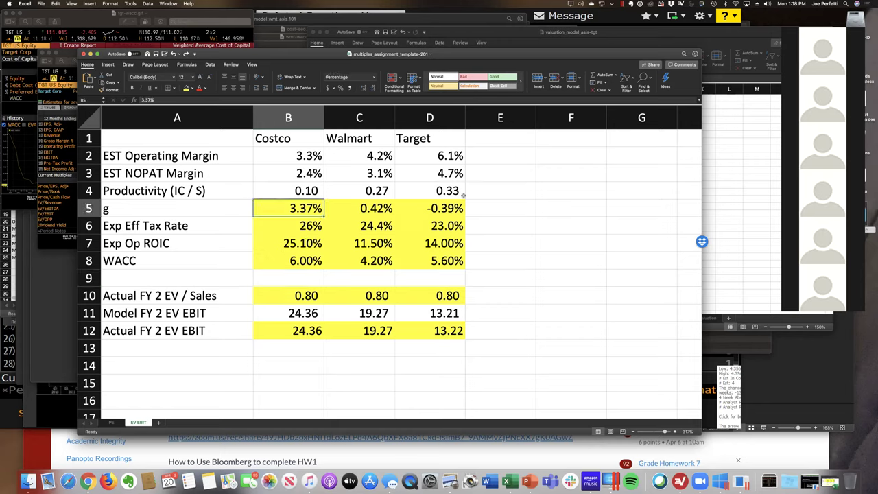
pyautogui.click(448, 212)
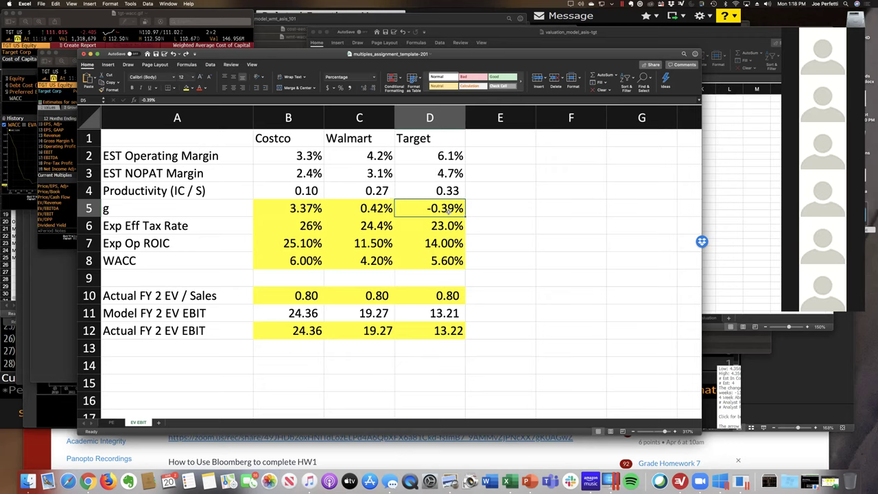
pyautogui.click(304, 209)
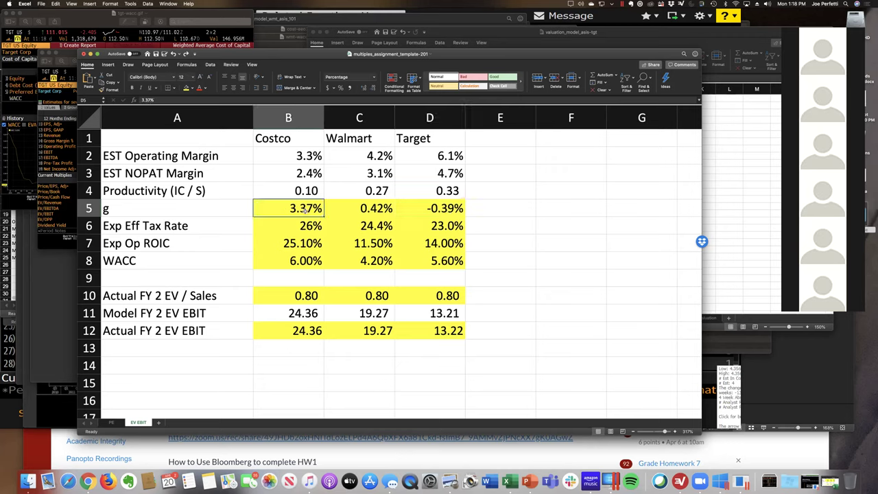
pyautogui.click(301, 243)
pyautogui.click(297, 257)
pyautogui.click(295, 328)
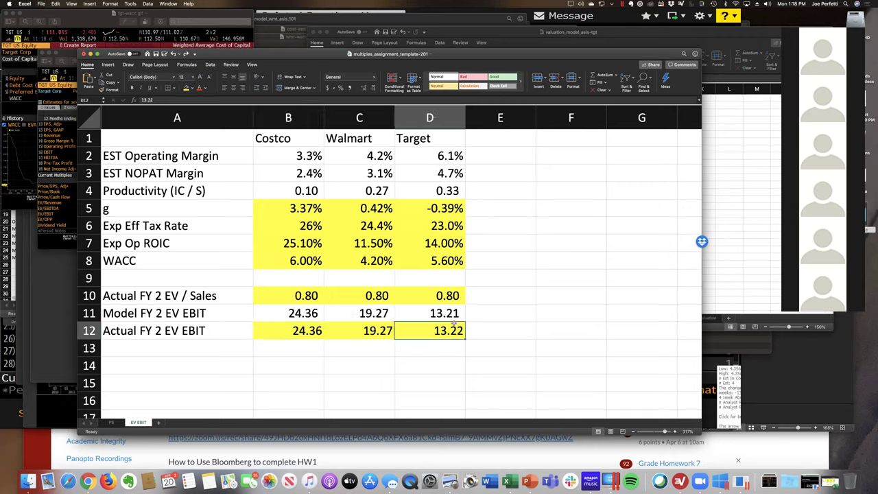
# Test Costco's WACC at Target's 5.6% and undo the change
pyautogui.click(307, 260)
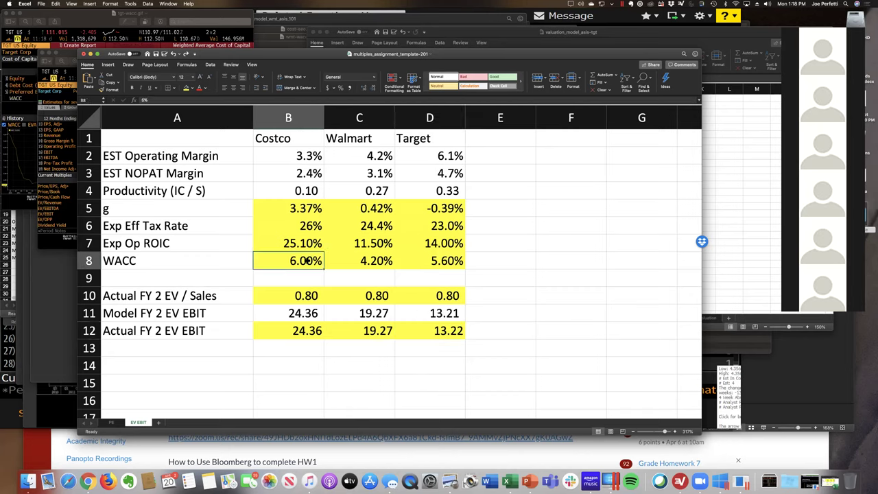
pyautogui.click(436, 260)
pyautogui.click(302, 261)
pyautogui.write('5.6')
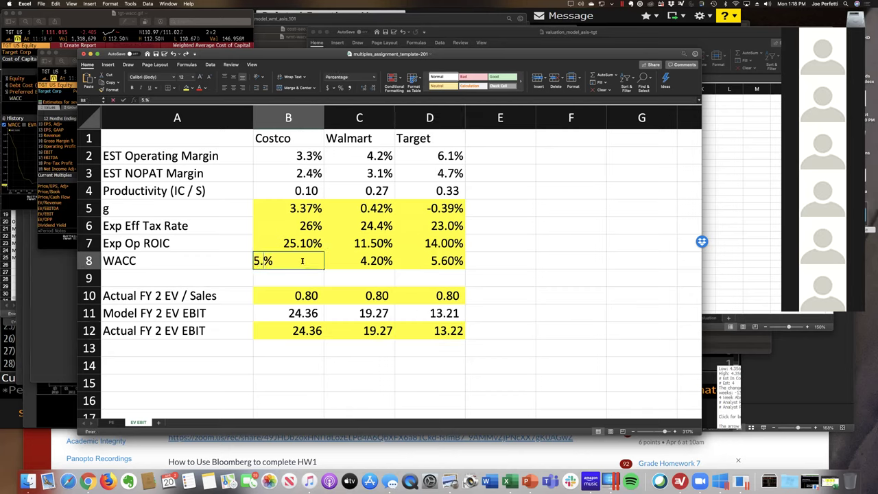
pyautogui.press('Return')
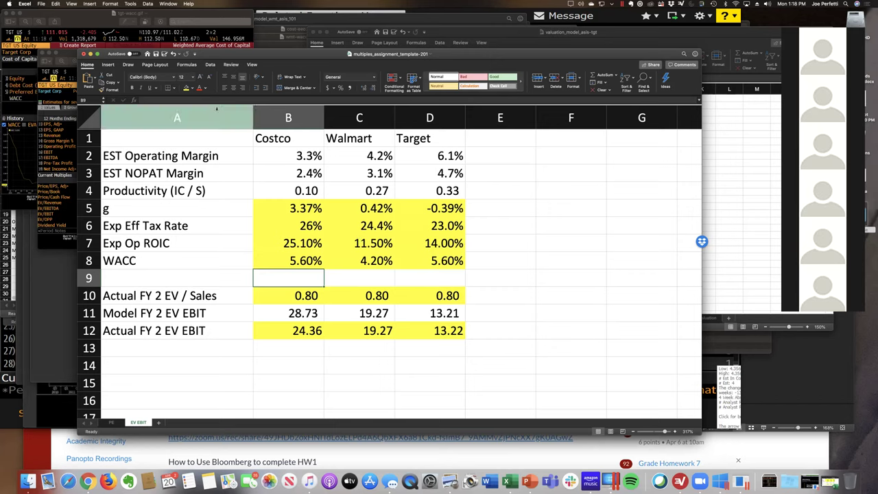
pyautogui.click(174, 54)
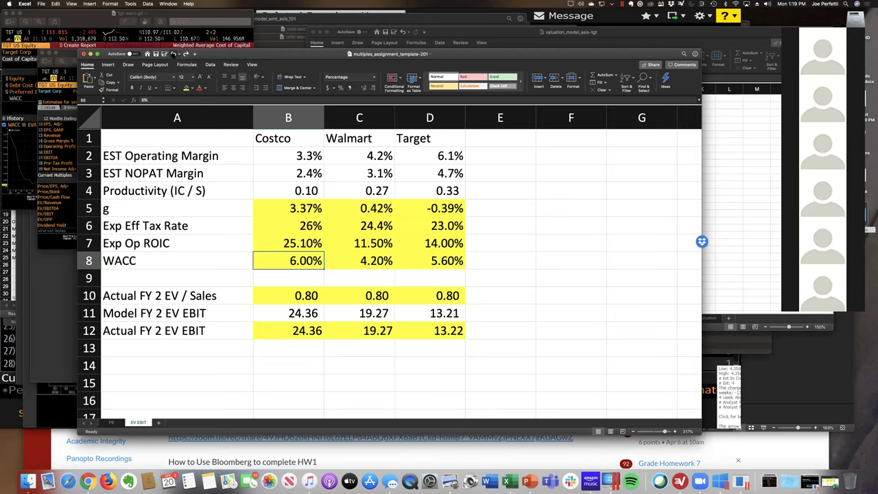
# Review the Actual FY 2 EV / Sales row, check the ROIC Drivers sheet in Walmart's valuation model, and return to the multiples template
pyautogui.moveTo(298, 295); pyautogui.dragTo(437, 293)
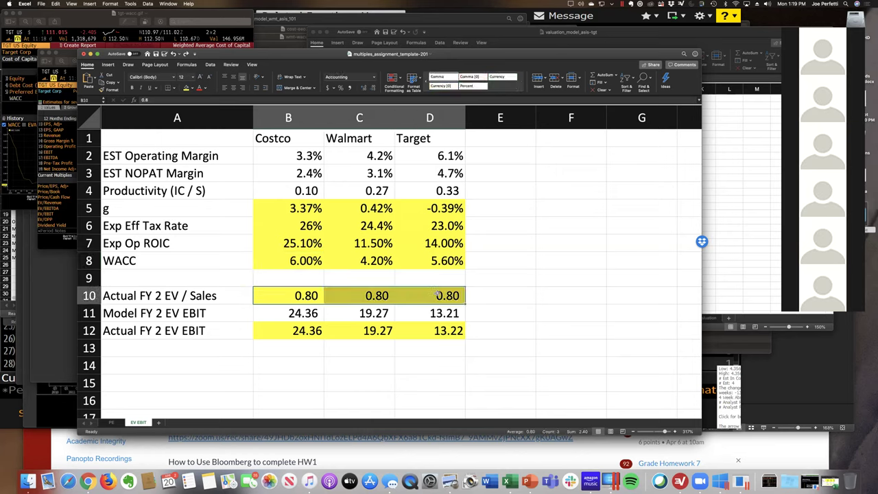
pyautogui.click(509, 480)
pyautogui.click(40, 280)
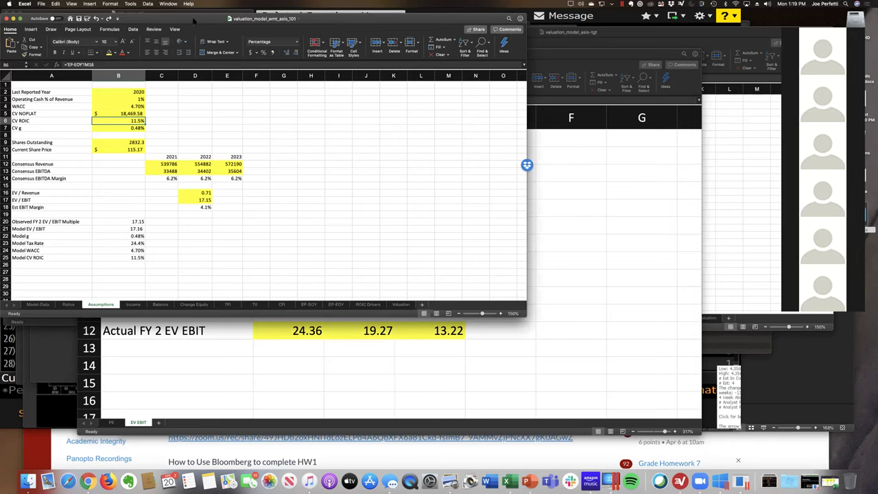
pyautogui.moveTo(194, 21); pyautogui.dragTo(265, 82)
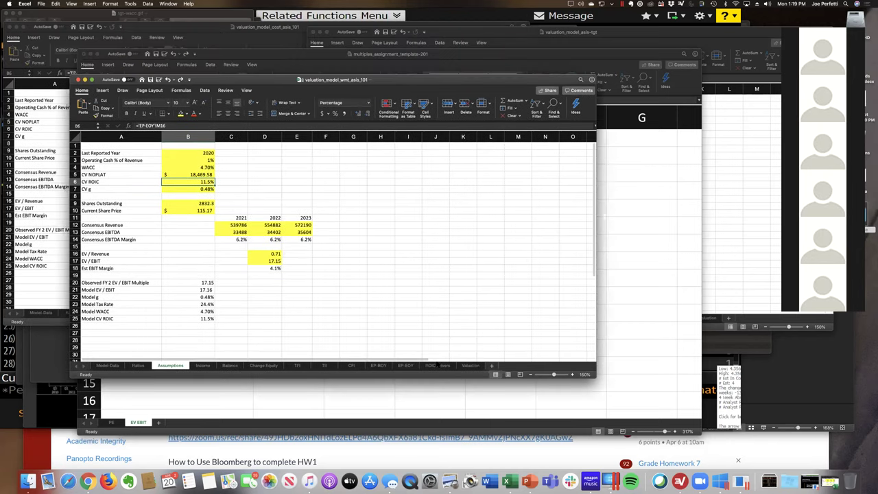
pyautogui.click(437, 365)
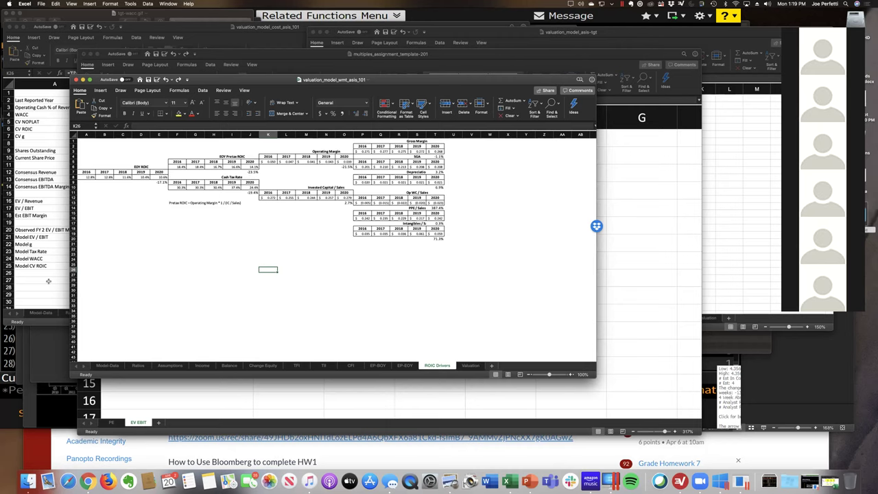
pyautogui.click(322, 405)
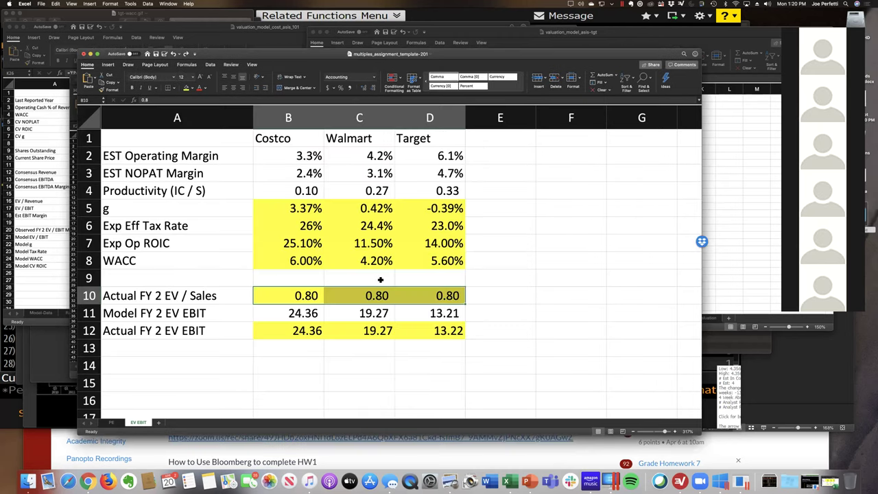
# Review Costco's Exp Op ROIC, operating margin and WACC alongside its actual EV / Sales and EV EBIT multiples
pyautogui.moveTo(306, 261); pyautogui.dragTo(357, 261)
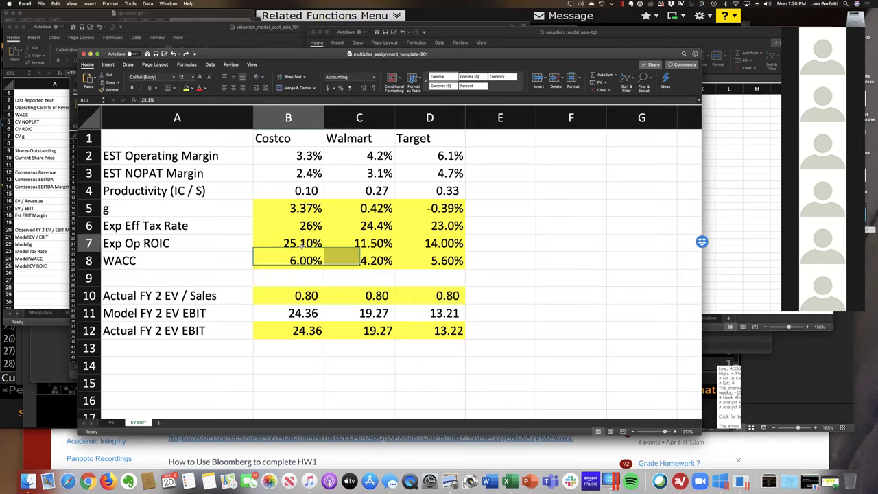
pyautogui.click(302, 244)
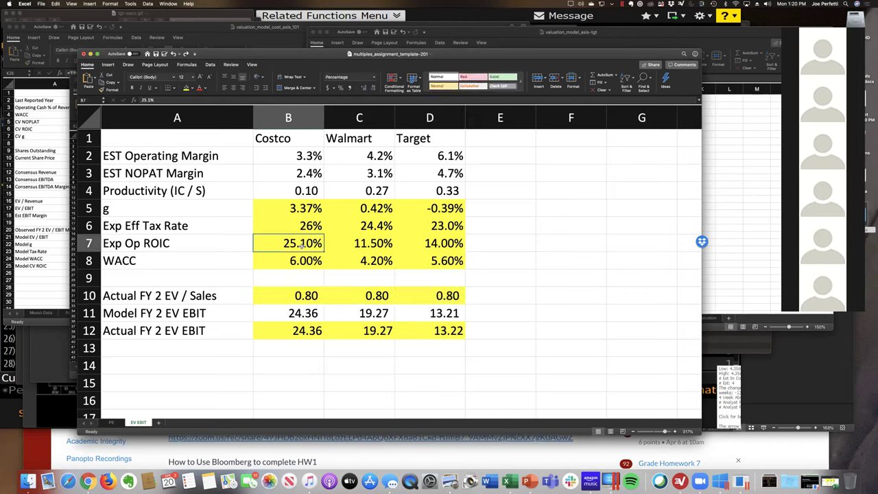
pyautogui.click(309, 159)
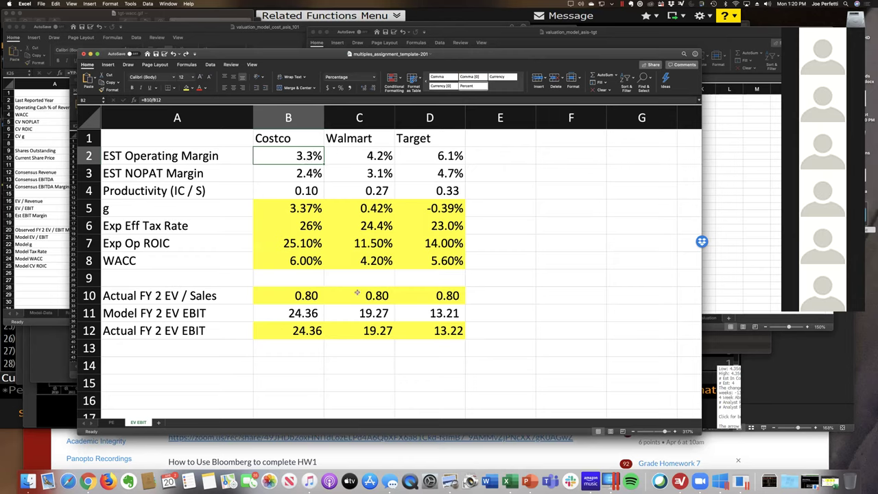
pyautogui.click(302, 260)
pyautogui.click(306, 295)
pyautogui.click(300, 330)
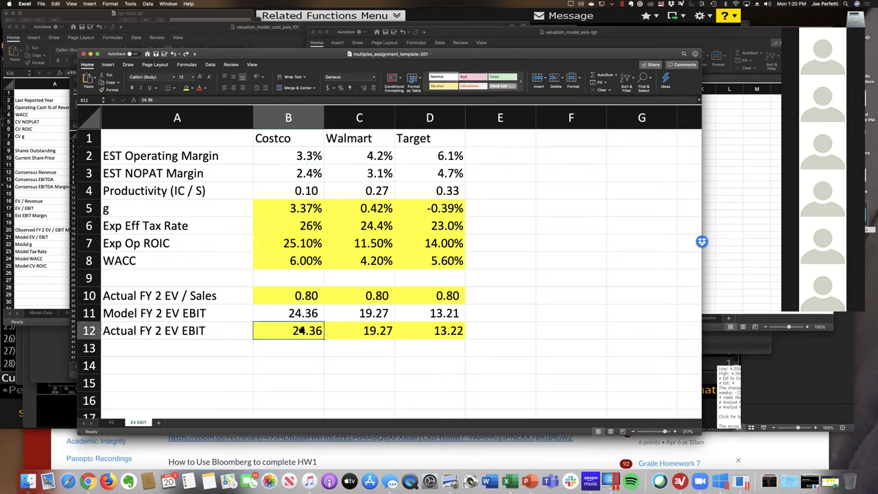
# Switch to PowerPoint to consult the Enterprise Value to Revenue slide in Lecture 6, and return to the multiples template in Excel
pyautogui.press('super+Tab')
pyautogui.press('super+Tab')
pyautogui.press('super+Tab')
pyautogui.press('super+Tab')
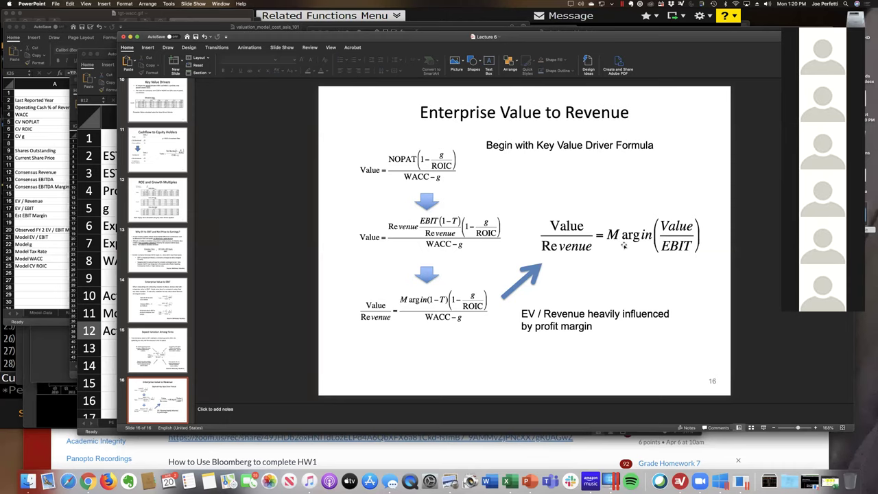
pyautogui.press('super+Tab')
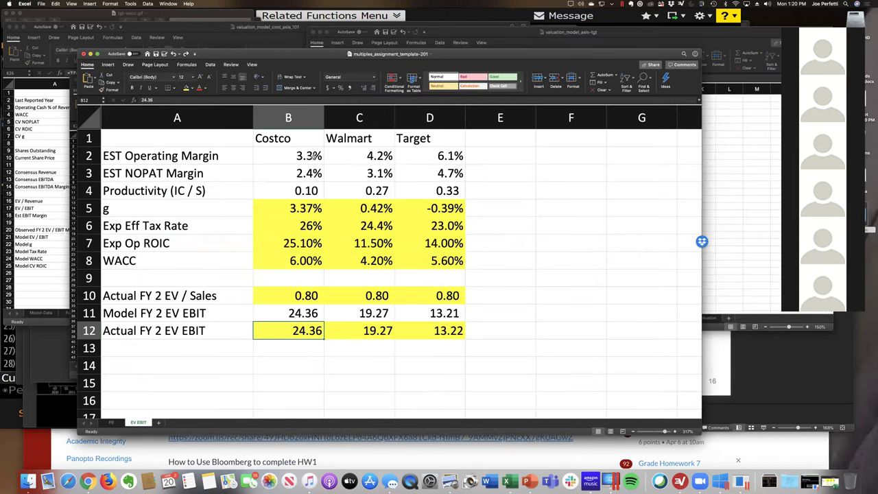
# Trace how Costco's tax rate, operating margin, NOPAT margin, Productivity (IC / S) and Exp Op ROIC relate through their formulas
pyautogui.click(308, 230)
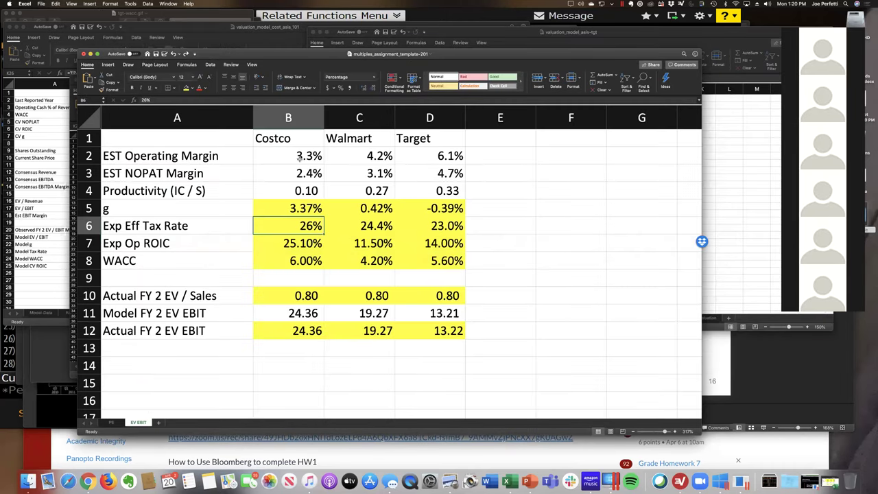
pyautogui.click(299, 158)
pyautogui.click(302, 173)
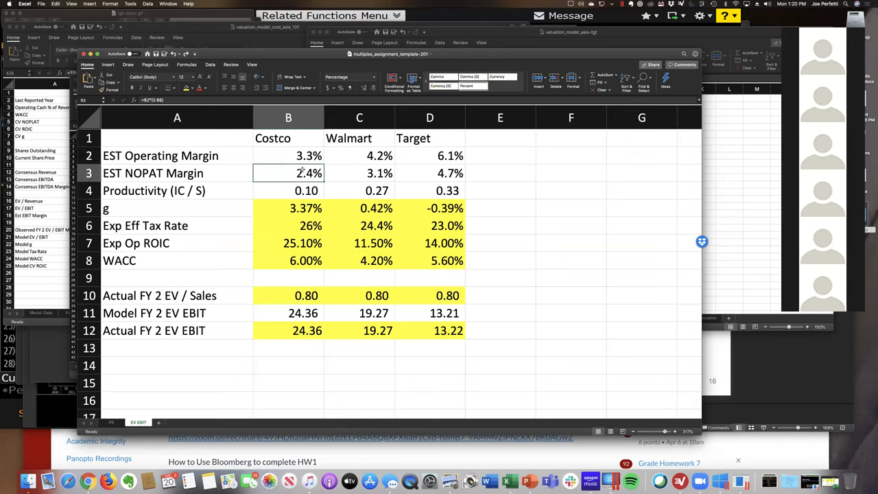
pyautogui.click(302, 191)
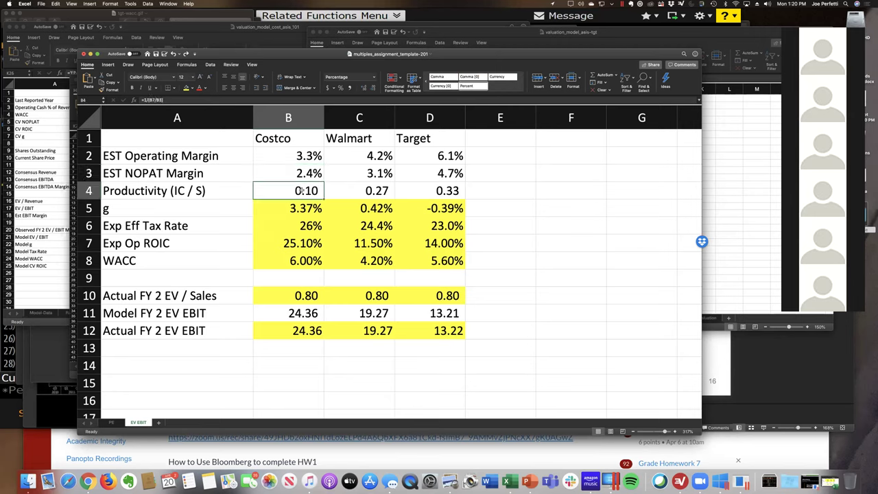
pyautogui.click(301, 238)
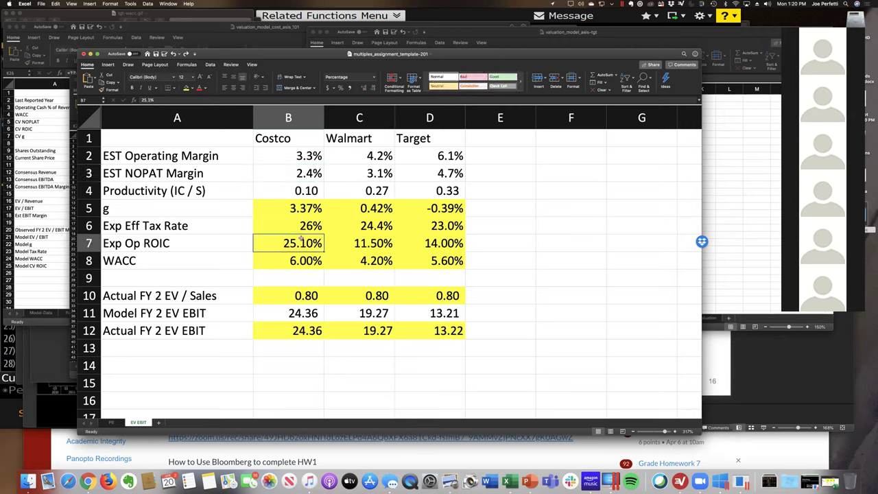
# Check Costco's NOPAT margin, Productivity (IC / S) and Exp Op ROIC against the ROIC Drivers sheet in its valuation model, and return to the multiples template
pyautogui.click(306, 172)
pyautogui.click(304, 189)
pyautogui.click(299, 245)
pyautogui.click(33, 259)
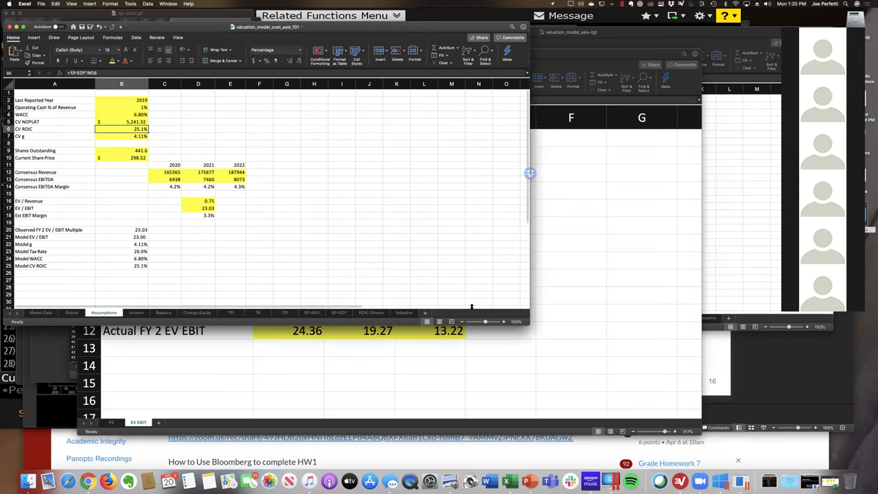
pyautogui.click(369, 313)
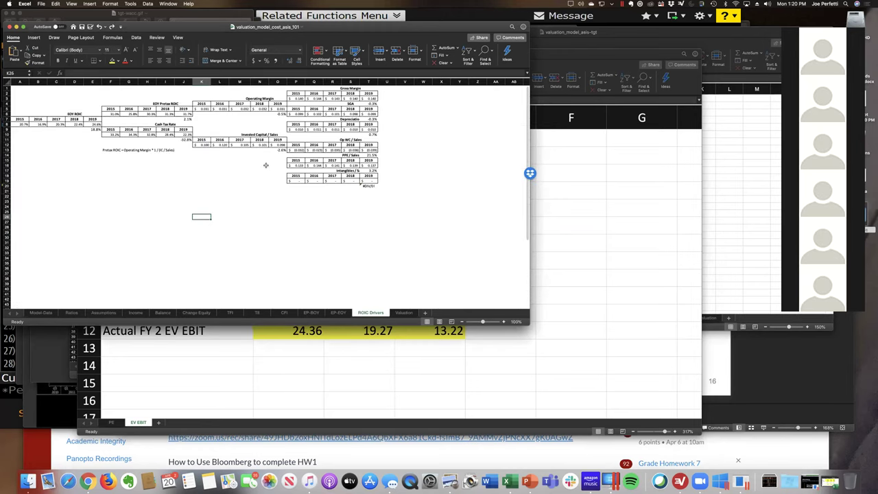
pyautogui.click(651, 265)
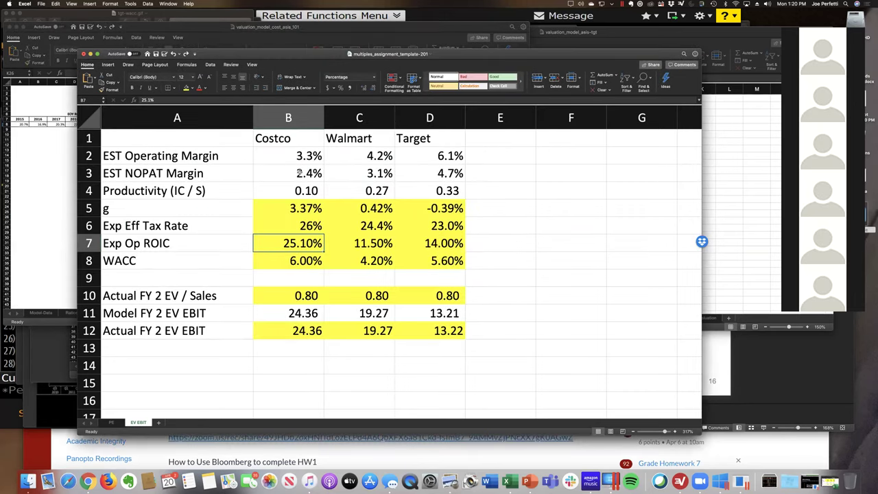
pyautogui.click(299, 173)
pyautogui.click(56, 183)
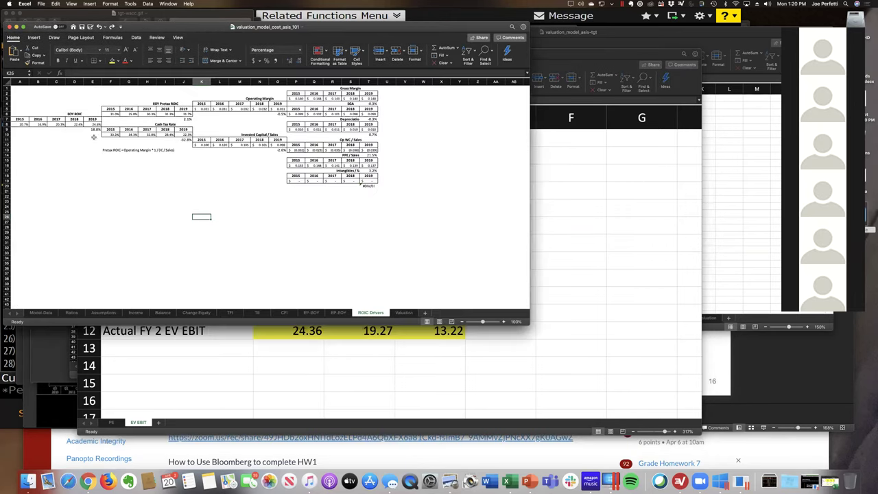
pyautogui.click(614, 260)
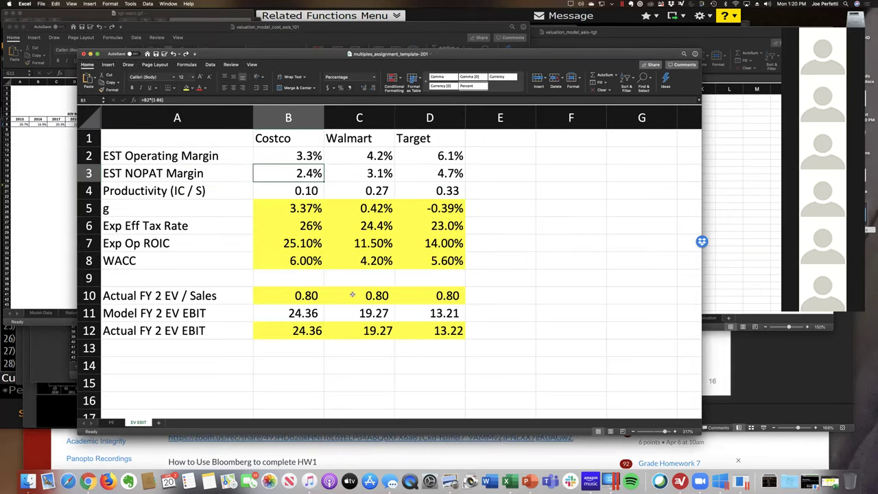
# Compare Costco's and Walmart's EST Operating Margin alongside their Actual FY 2 EV / Sales multiples
pyautogui.click(317, 296)
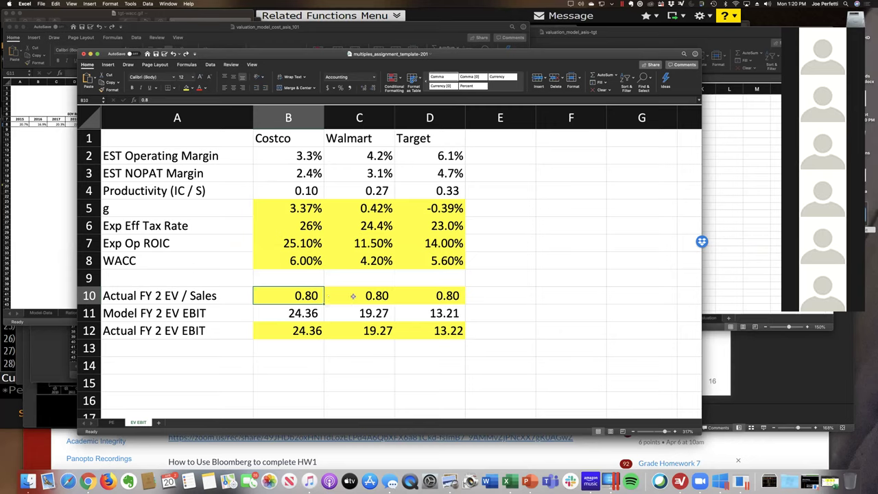
pyautogui.click(285, 163)
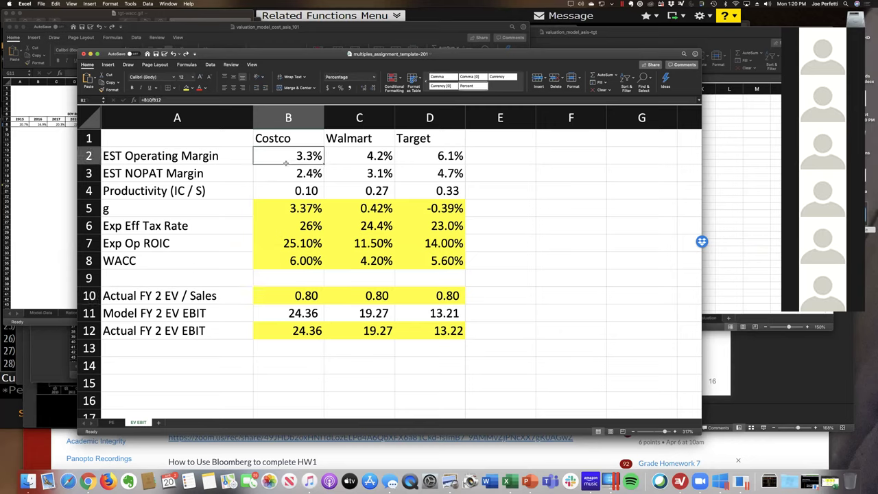
pyautogui.click(366, 156)
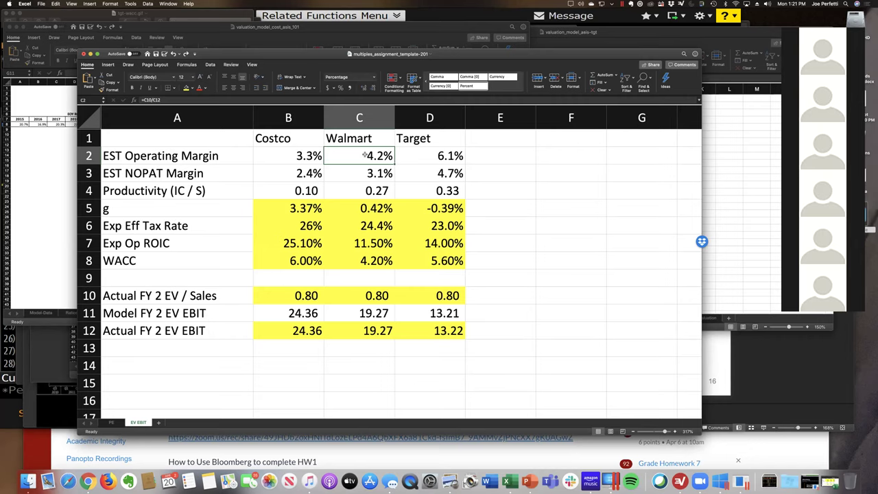
pyautogui.click(306, 158)
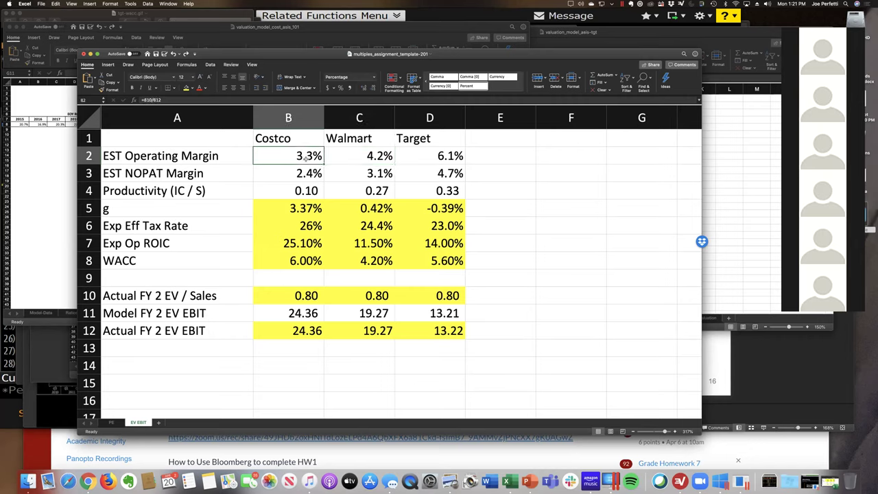
pyautogui.click(352, 159)
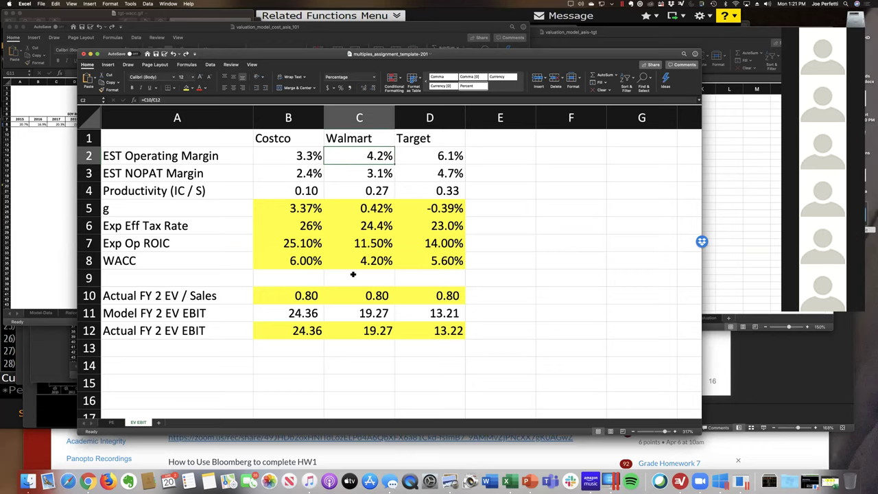
pyautogui.click(356, 295)
pyautogui.click(294, 299)
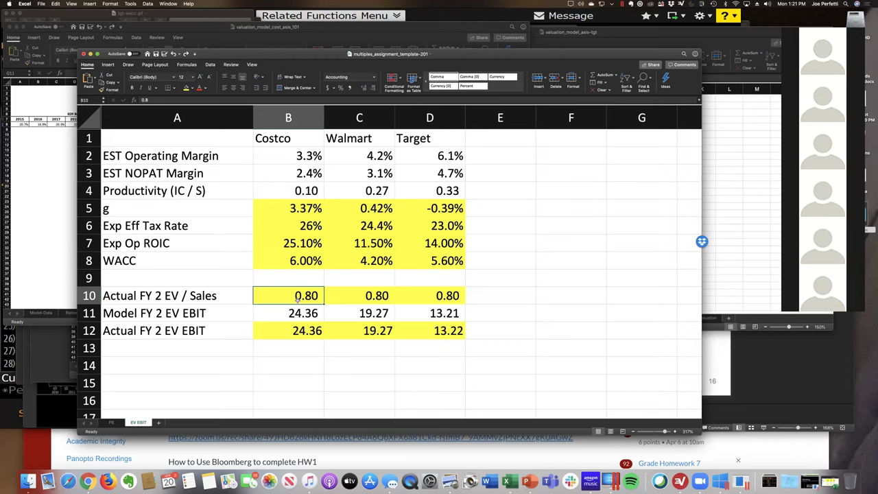
# Compare Productivity (IC / S) between Costco and Walmart and relate it to their Actual FY 2 EV / Sales
pyautogui.click(302, 192)
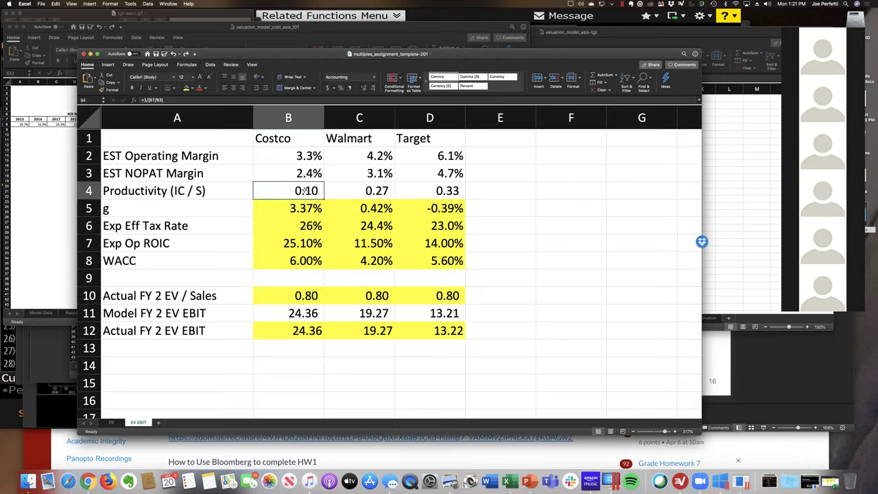
pyautogui.press('Right')
pyautogui.press('Left')
pyautogui.press('Right')
pyautogui.press('Left')
pyautogui.click(348, 191)
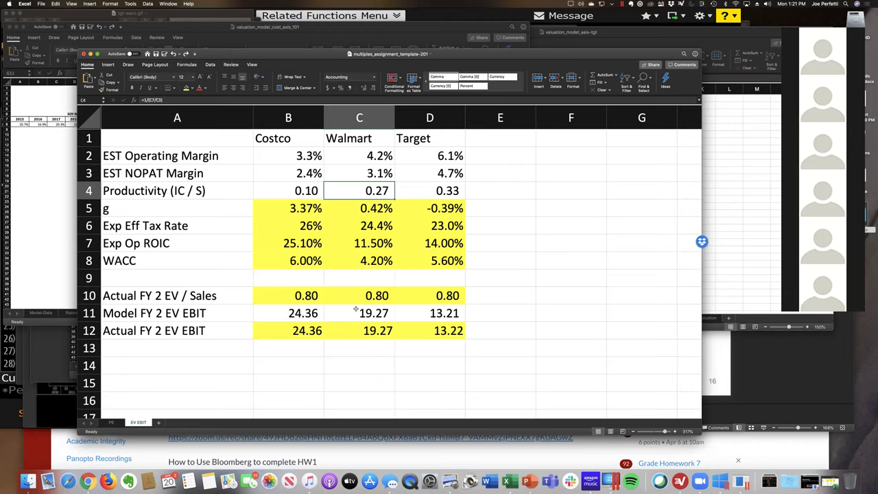
pyautogui.click(354, 289)
pyautogui.click(307, 291)
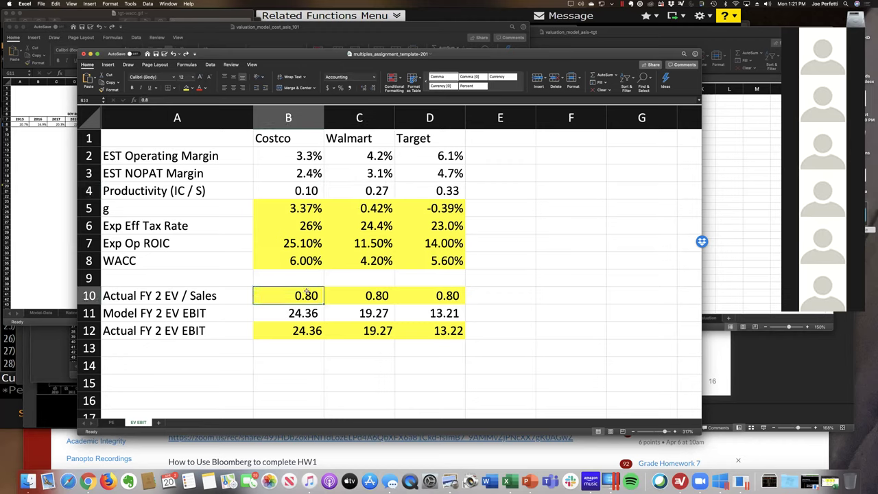
# Compare Costco's Exp Op ROIC and WACC with Walmart's
pyautogui.click(313, 243)
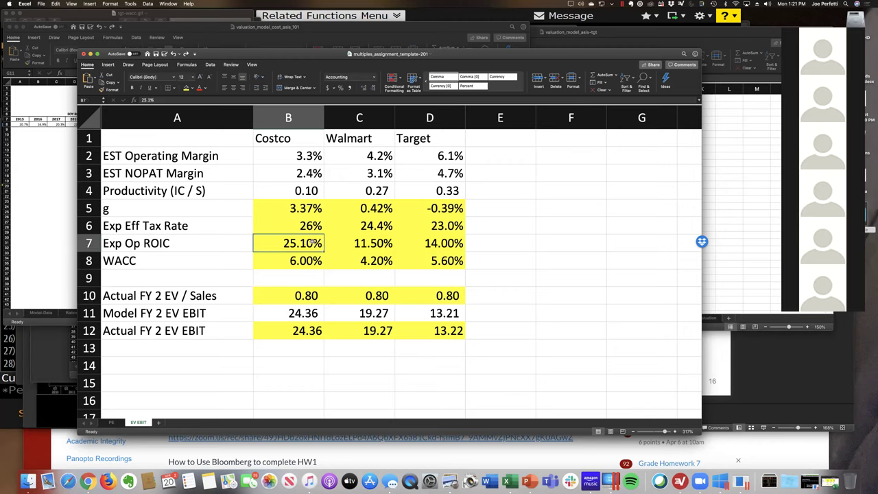
pyautogui.click(355, 243)
pyautogui.click(303, 254)
pyautogui.click(348, 248)
pyautogui.click(320, 243)
pyautogui.click(351, 242)
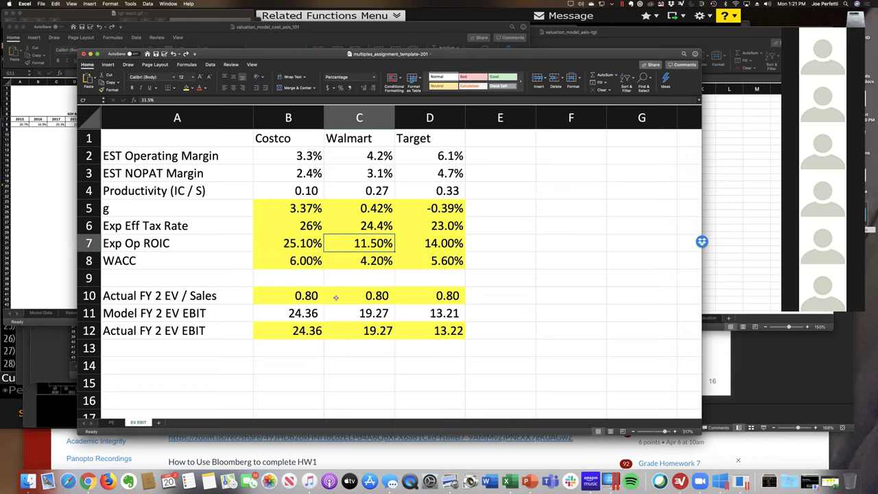
pyautogui.click(310, 242)
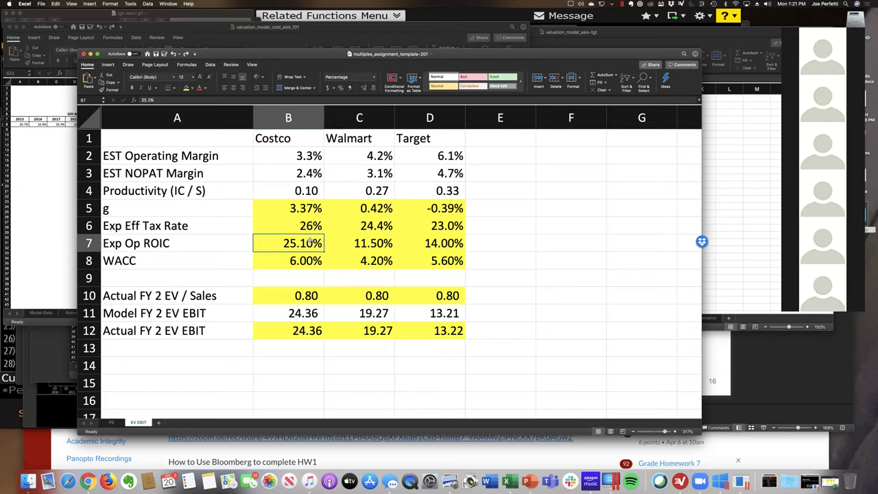
pyautogui.click(306, 261)
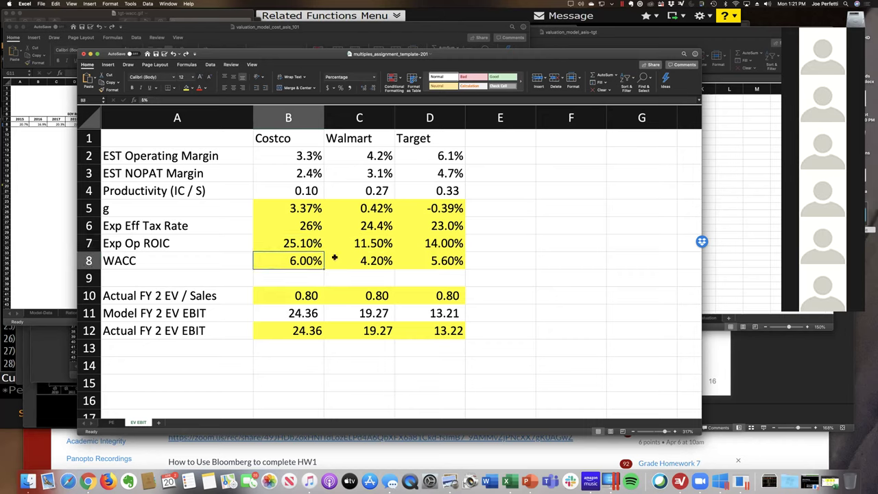
pyautogui.click(361, 260)
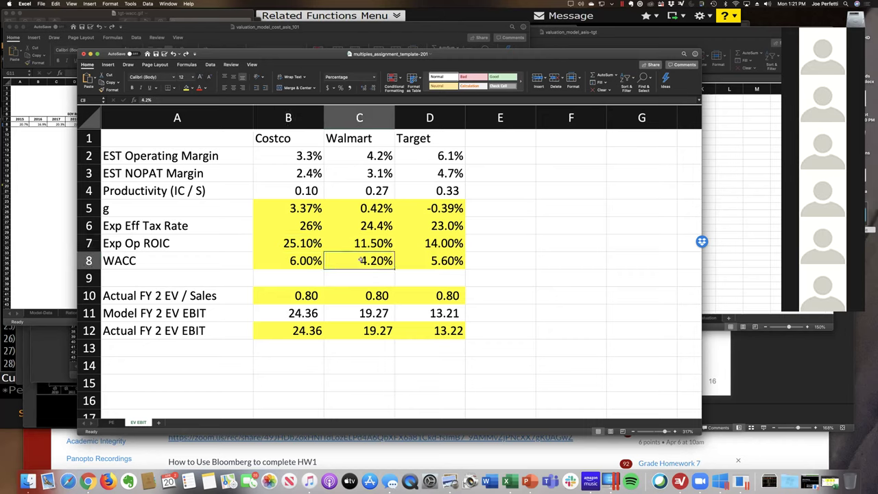
# Relate Costco's Actual FY 2 EV / Sales to its operating margin, Exp Op ROIC and WACC
pyautogui.click(311, 296)
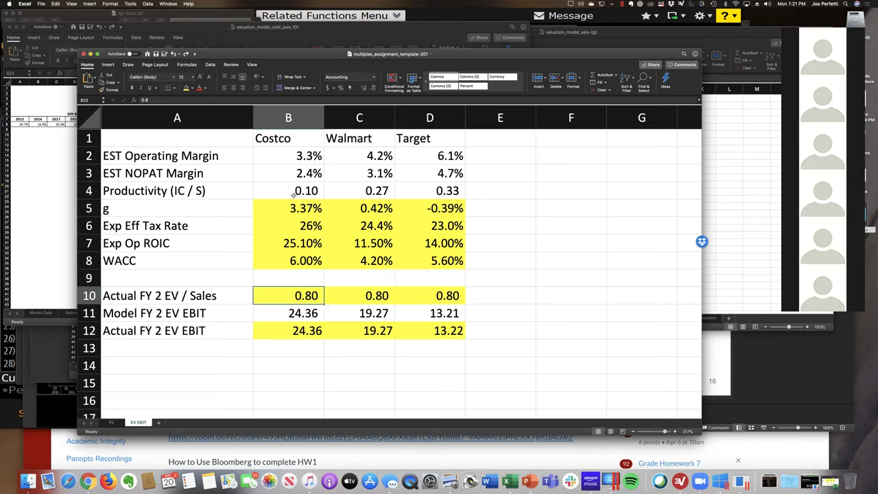
pyautogui.click(293, 155)
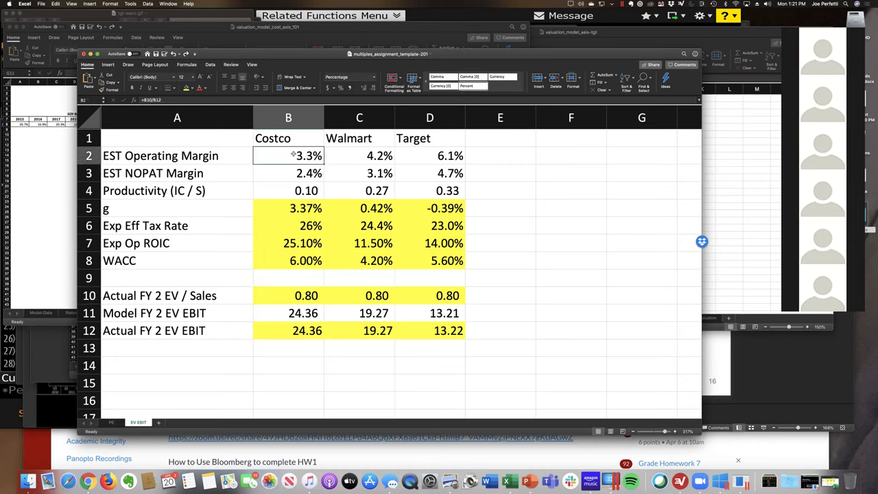
pyautogui.click(293, 245)
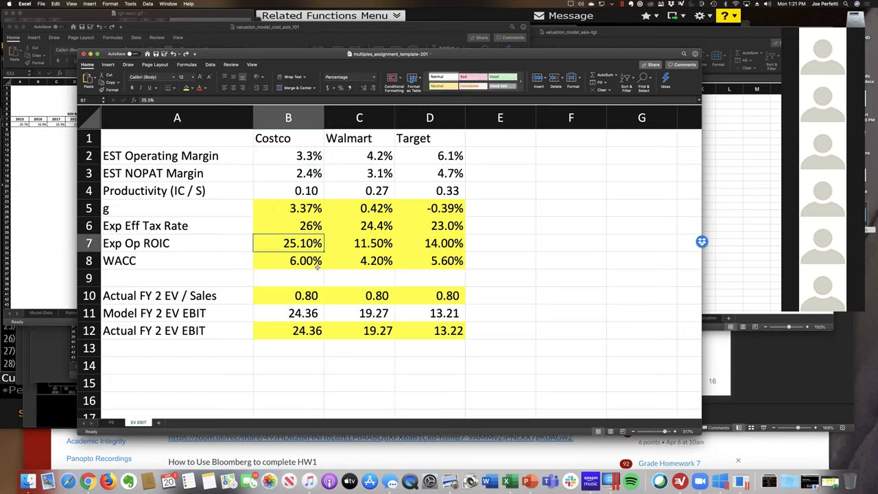
pyautogui.click(306, 266)
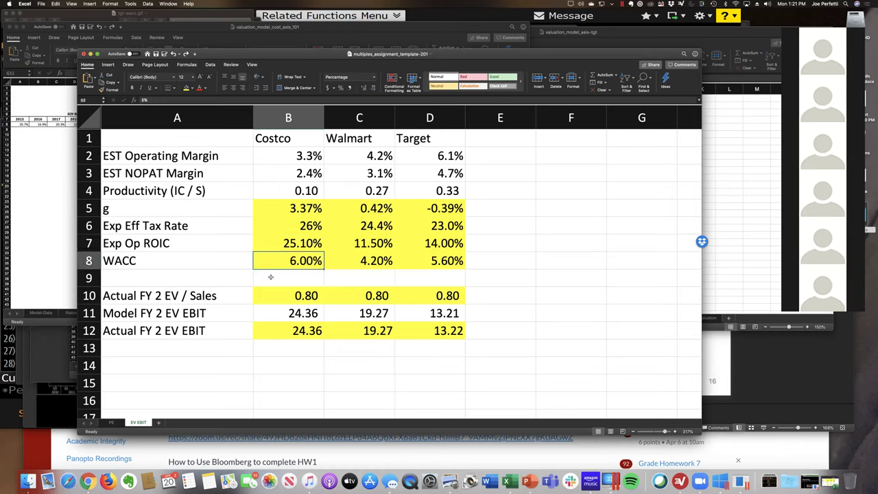
pyautogui.click(300, 295)
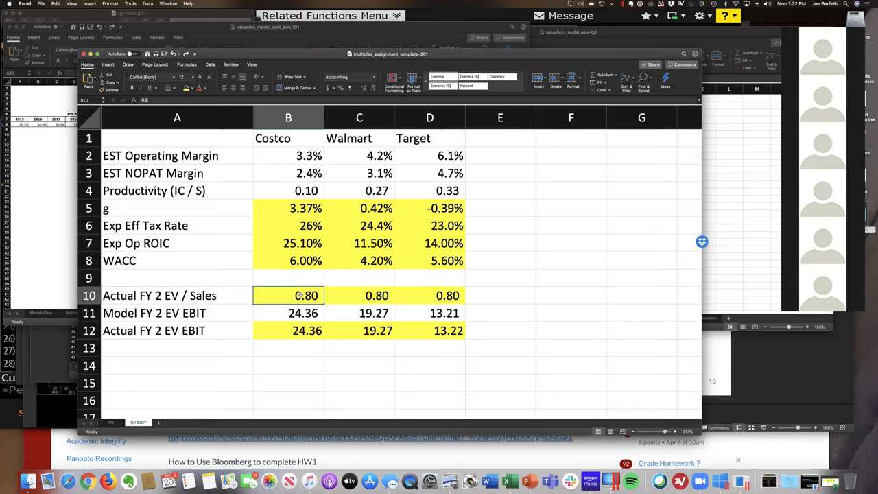
# Compare Target's operating margin and Productivity (IC / S) with Costco's, and review Target's WACC and Actual FY 2 EV / Sales
pyautogui.click(450, 156)
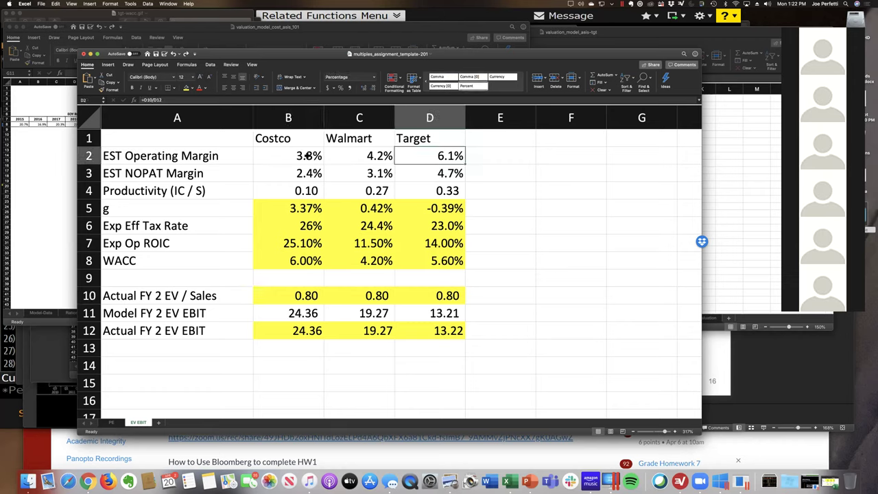
pyautogui.click(307, 155)
pyautogui.click(422, 158)
pyautogui.click(315, 194)
pyautogui.click(434, 187)
pyautogui.click(434, 187)
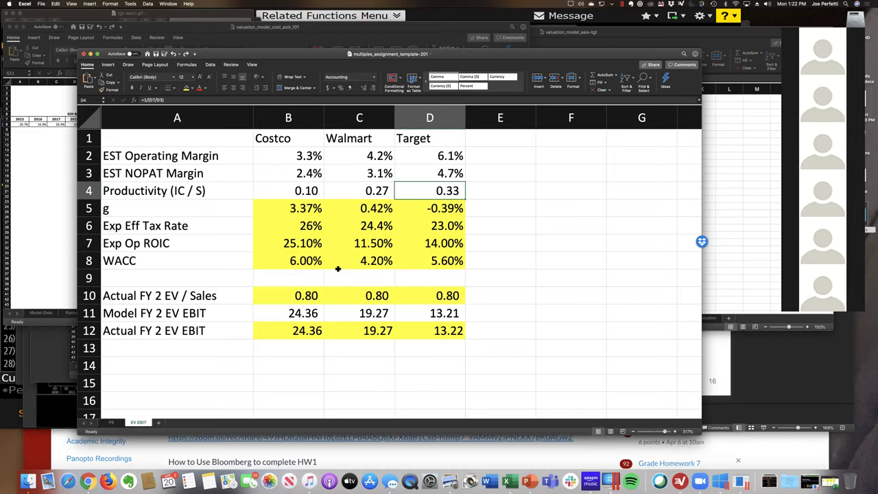
pyautogui.click(428, 260)
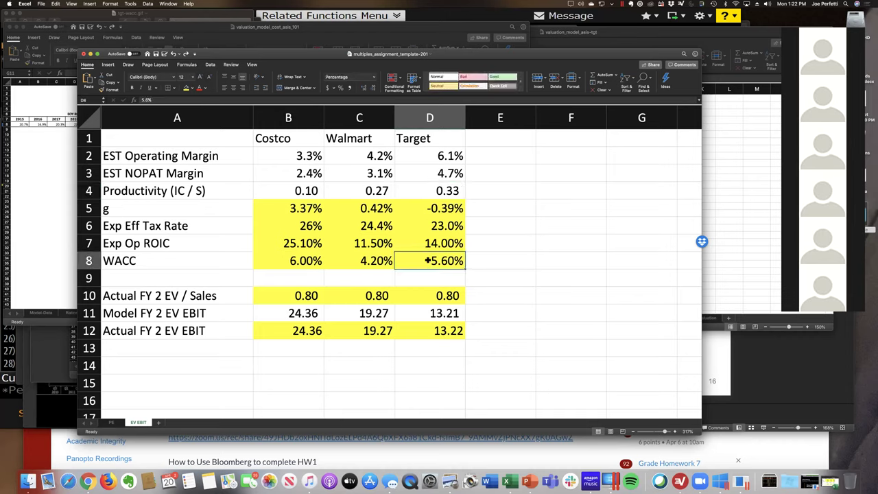
pyautogui.click(442, 301)
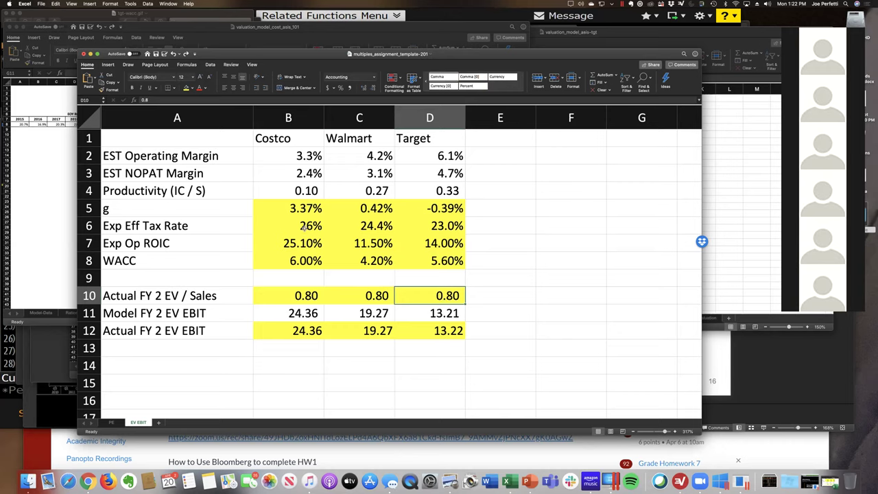
# Examine Costco's Actual FY 2 EV / Sales against its Productivity (IC / S) and operating margin
pyautogui.click(308, 296)
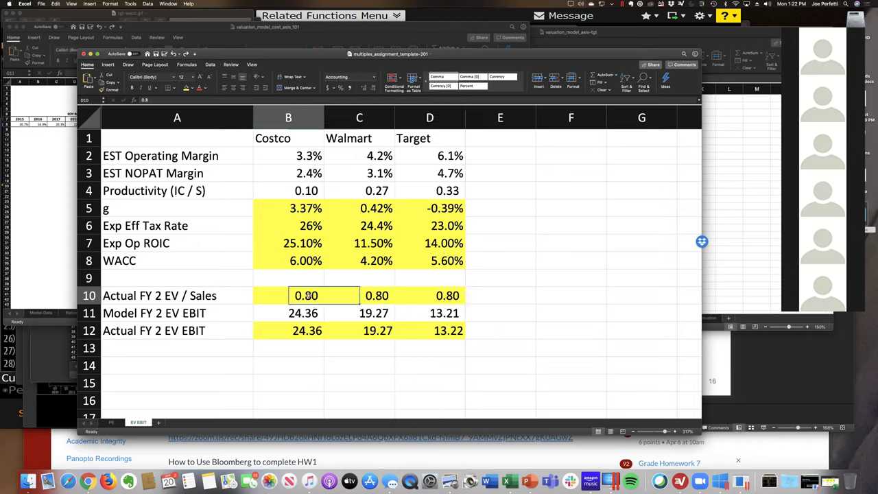
pyautogui.click(311, 191)
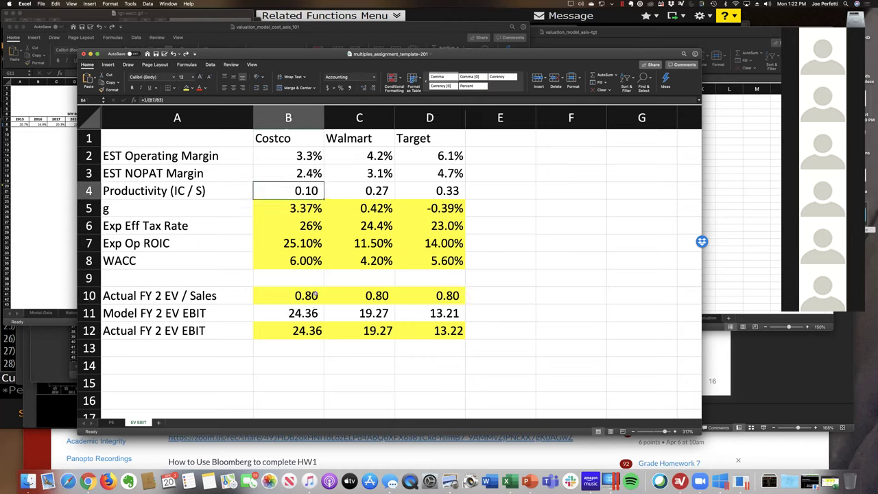
pyautogui.click(310, 296)
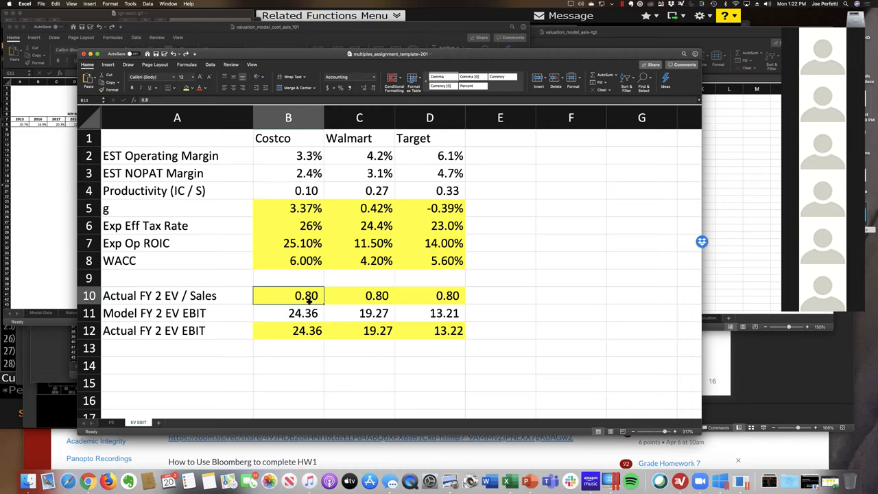
pyautogui.click(297, 160)
pyautogui.click(297, 190)
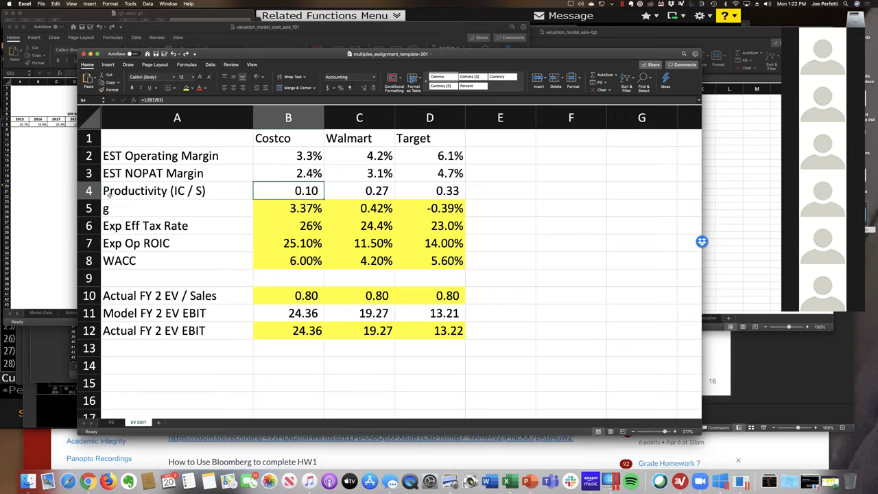
# Switch to Costco's valuation model and examine the forecast IC / Sales row on the Ratios sheet
pyautogui.click(58, 206)
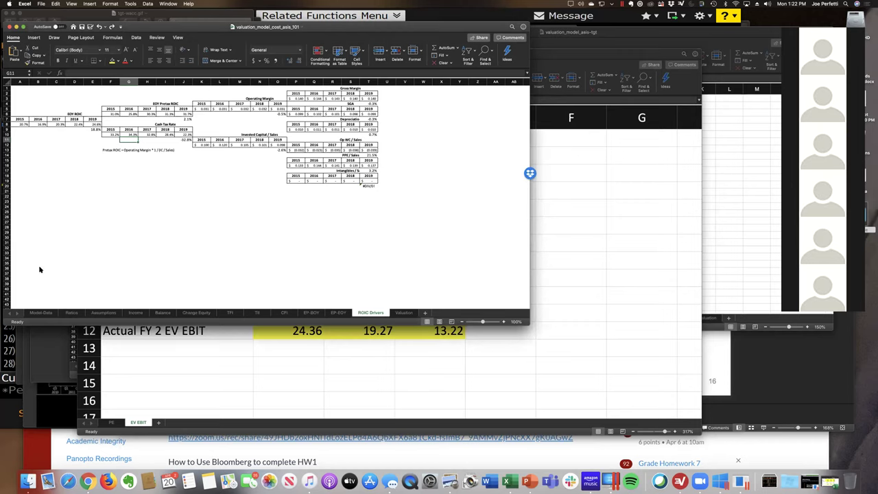
pyautogui.scroll(-2, 41, 271)
pyautogui.hscroll(2, 41, 271)
pyautogui.scroll(3, 65, 284)
pyautogui.hscroll(-2, 64, 284)
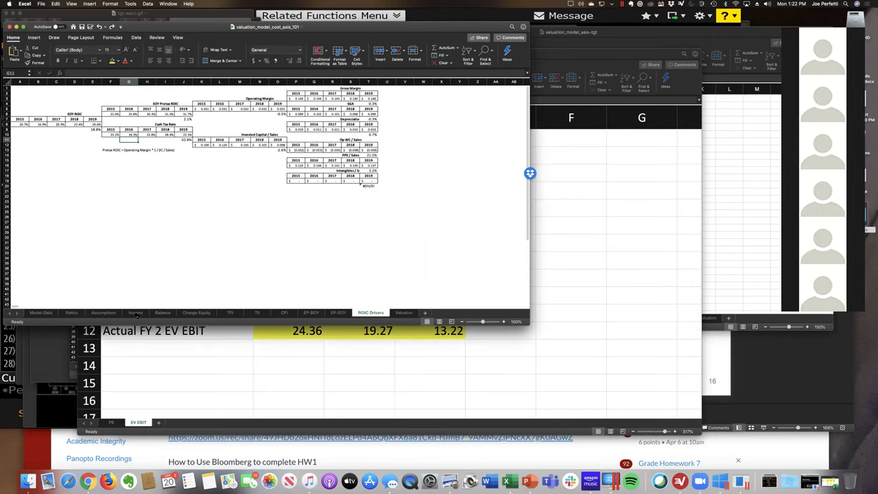
pyautogui.click(80, 313)
pyautogui.moveTo(279, 233); pyautogui.dragTo(403, 233)
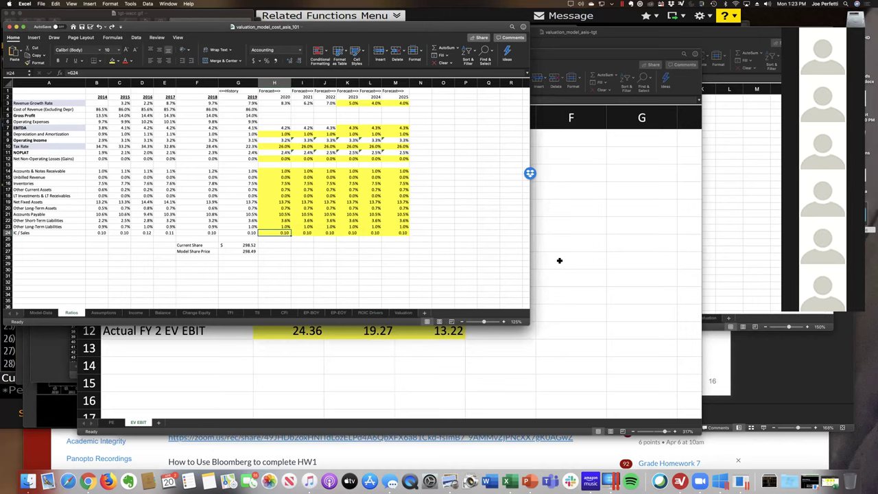
# Compare Costco's Productivity (IC / S) in the EV EBIT template with the IC / Sales row of its valuation model
pyautogui.click(624, 275)
pyautogui.click(309, 190)
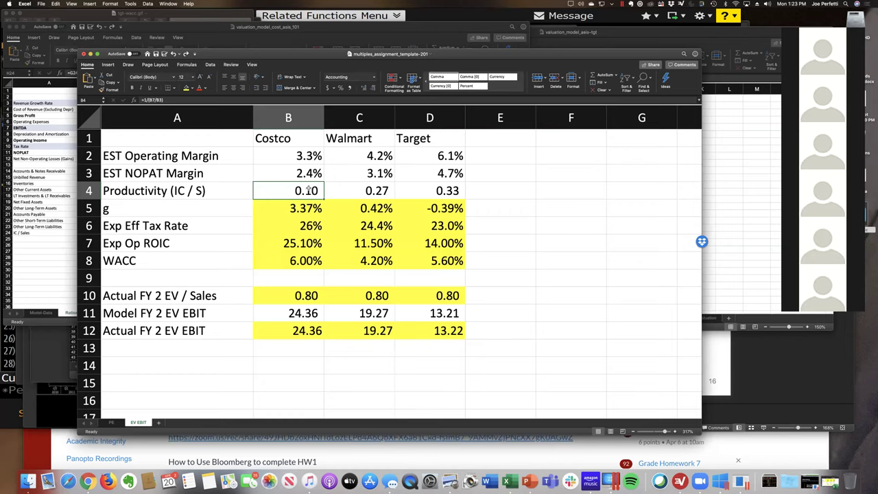
pyautogui.click(56, 252)
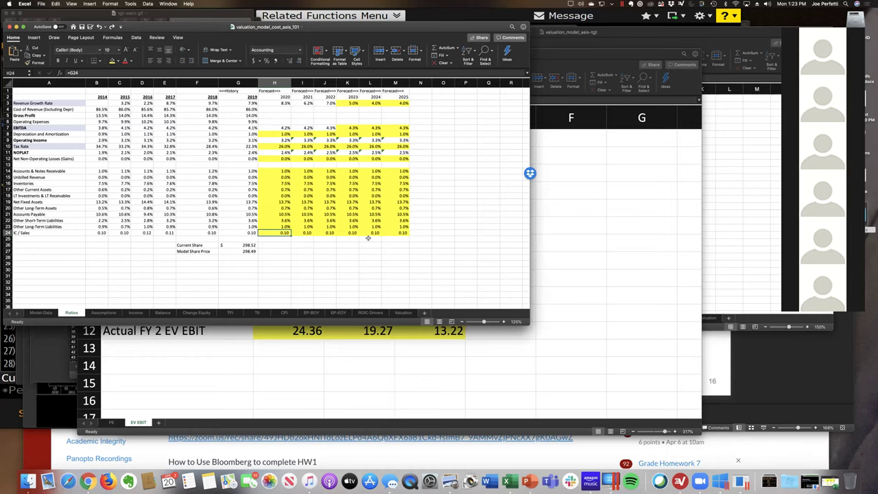
pyautogui.click(514, 341)
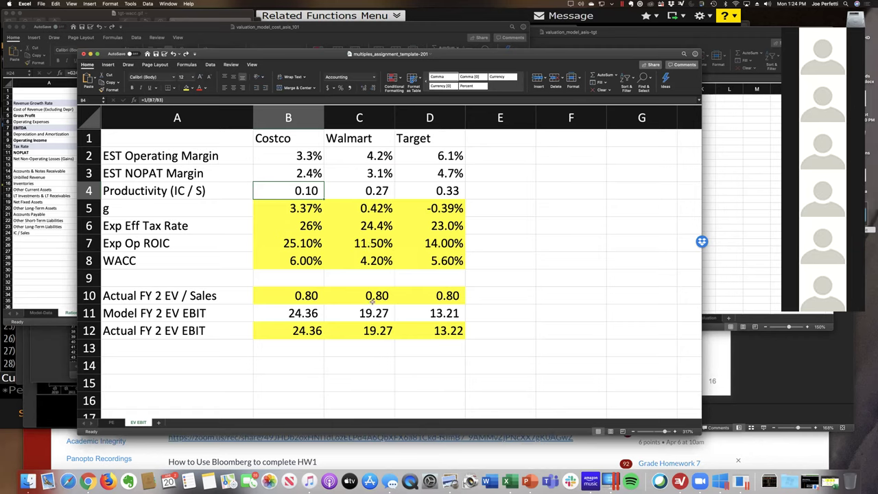
# Highlight the Exp Op ROIC row in the template and check CV ROIC on the Assumptions sheet of Costco's valuation model
pyautogui.click(88, 244)
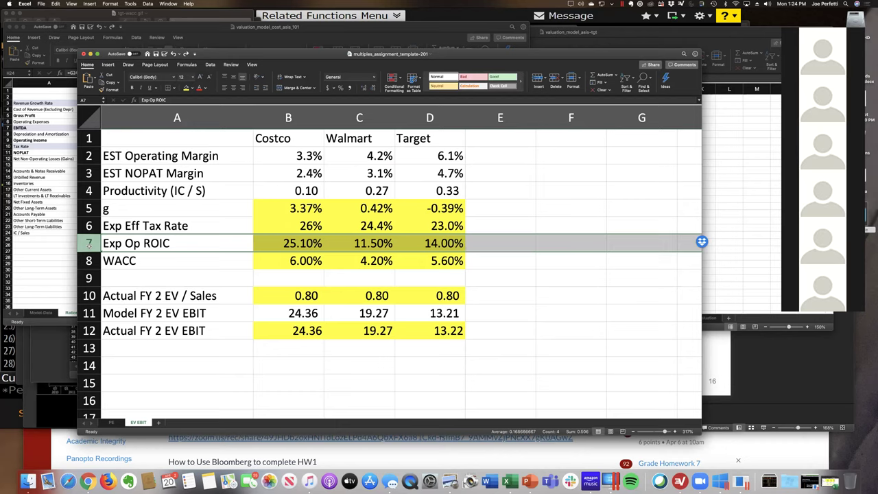
pyautogui.click(52, 291)
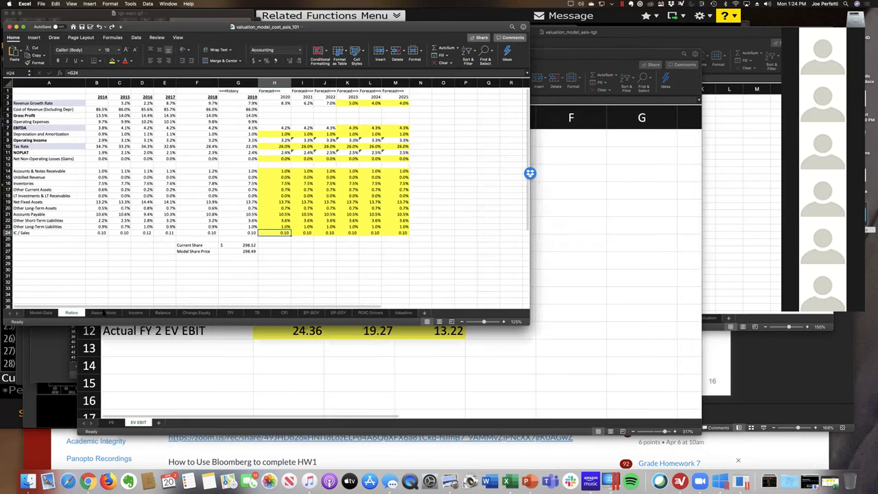
pyautogui.click(103, 312)
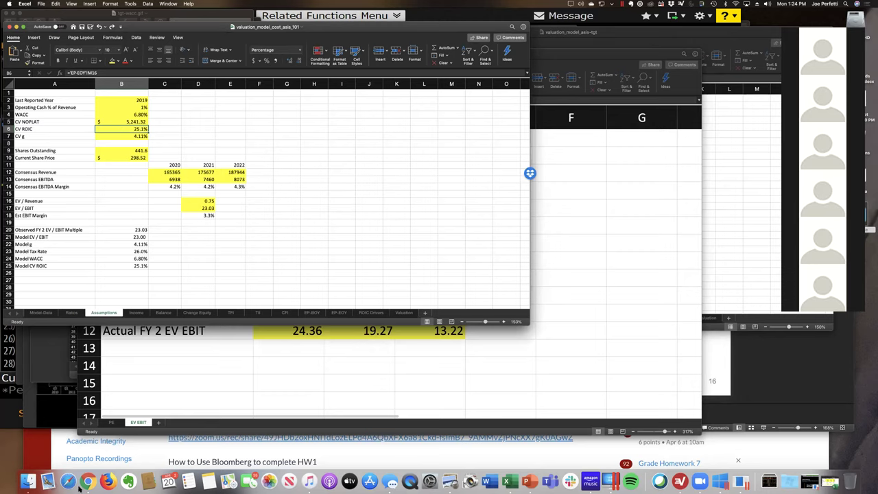
# Switch to the Bloomberg terminal and load the Starbucks security SBUX US Equity
pyautogui.click(611, 483)
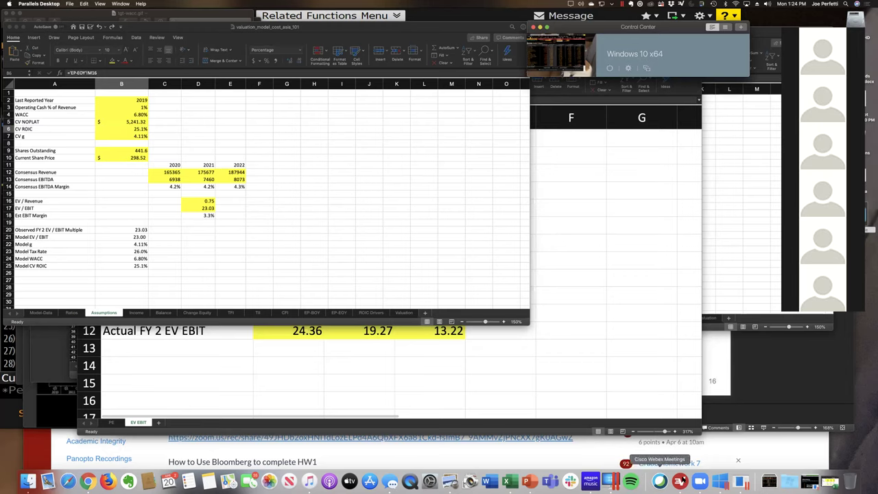
pyautogui.click(716, 479)
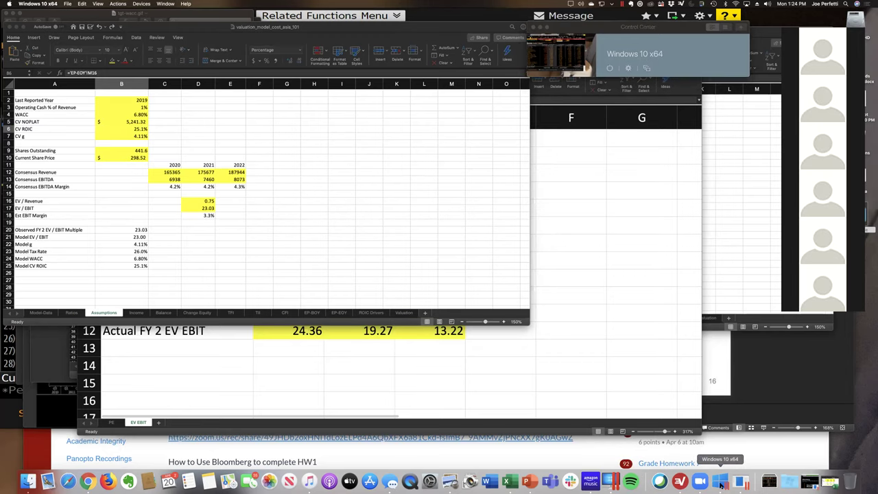
pyautogui.click(740, 482)
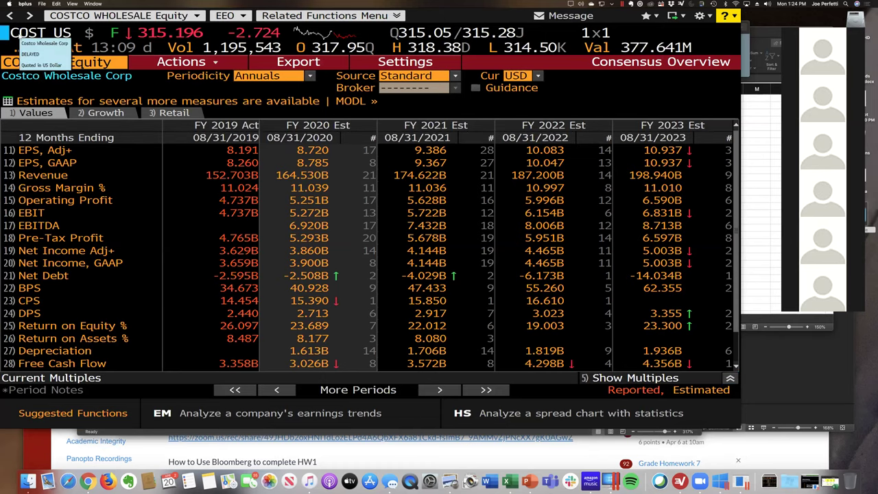
pyautogui.write('SBUX')
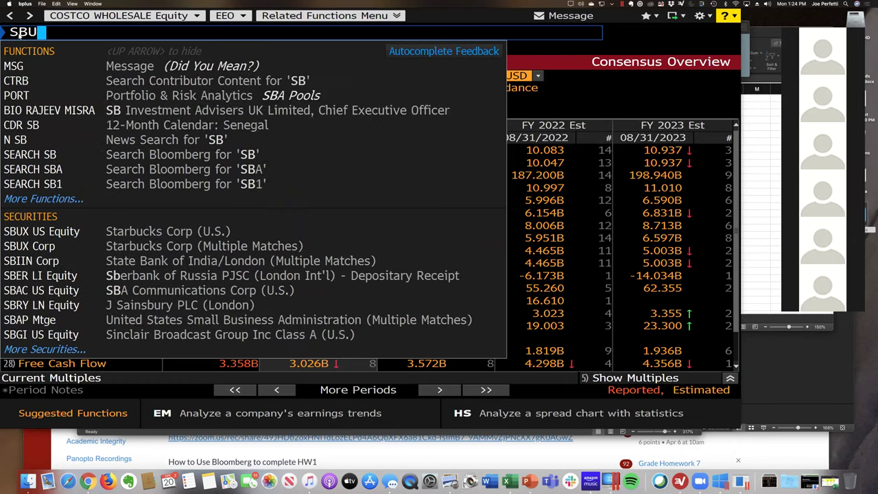
pyautogui.click(32, 232)
pyautogui.press('Return')
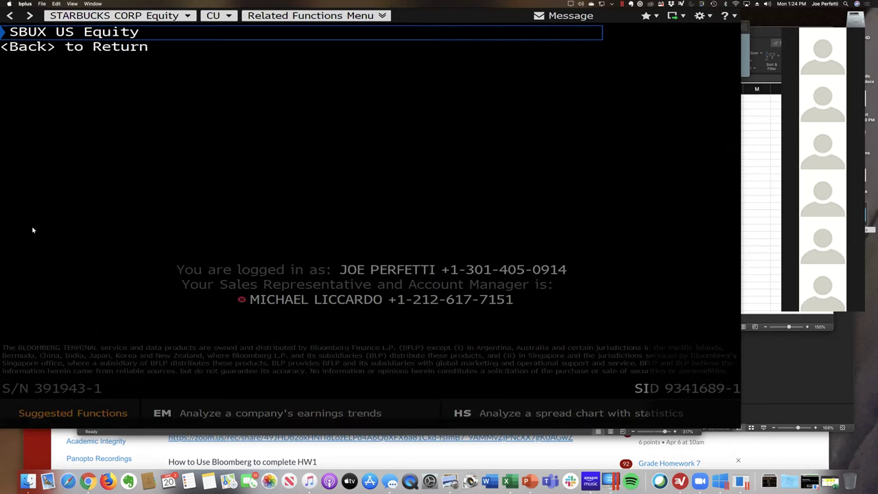
# Run the RV function for Starbucks and show its peers in the custom Spread view
pyautogui.write('RV')
pyautogui.press('Return')
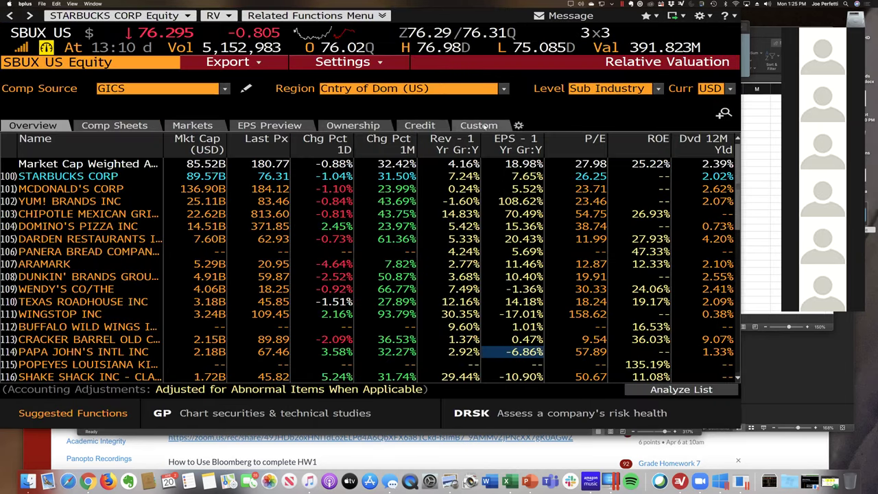
pyautogui.press('Return')
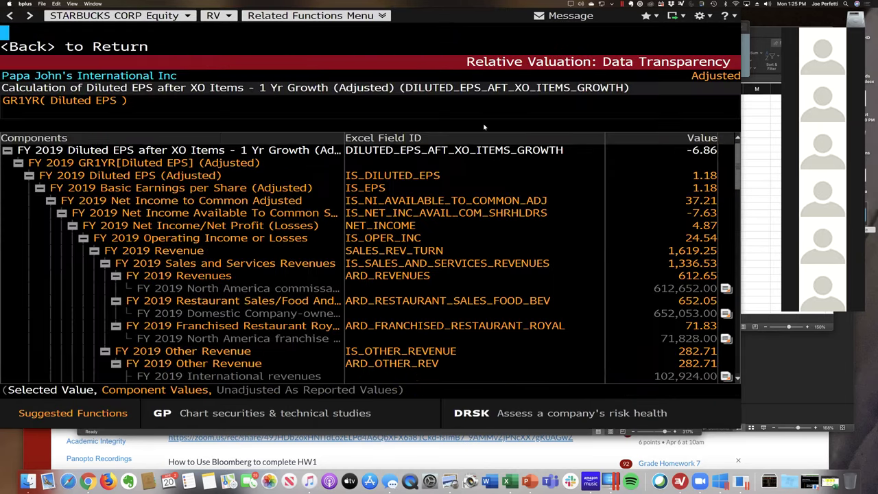
pyautogui.click(40, 48)
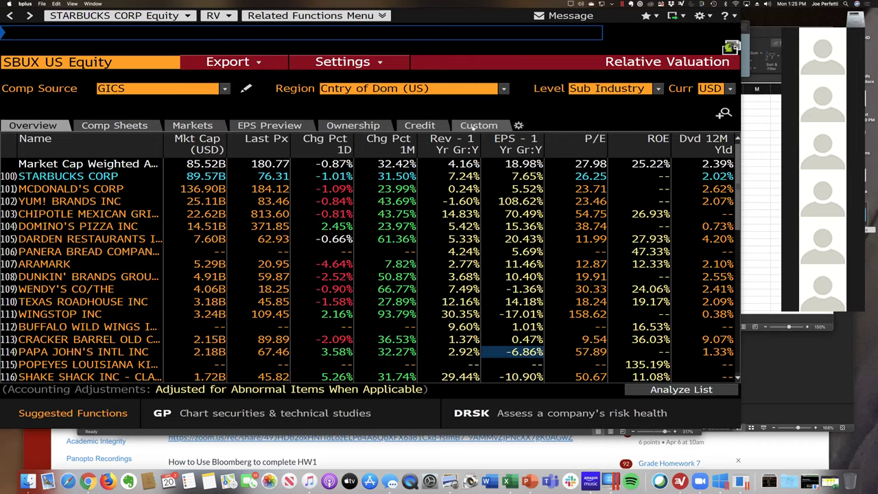
pyautogui.click(473, 127)
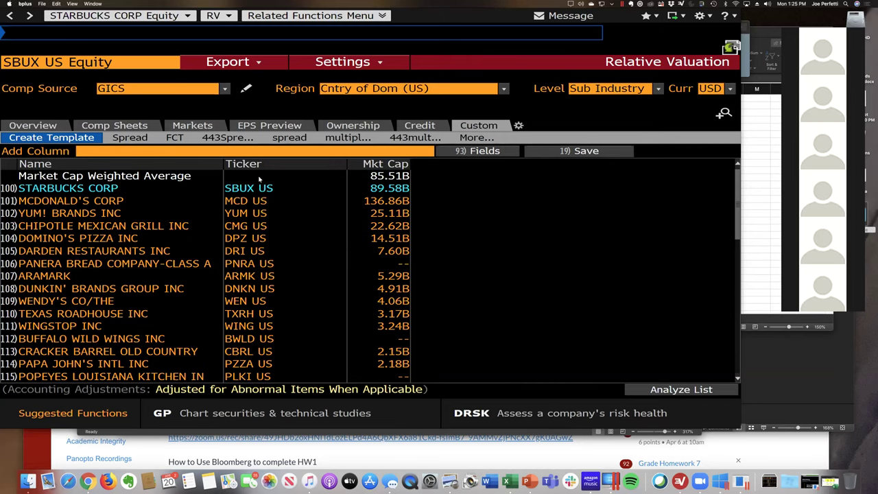
pyautogui.click(144, 136)
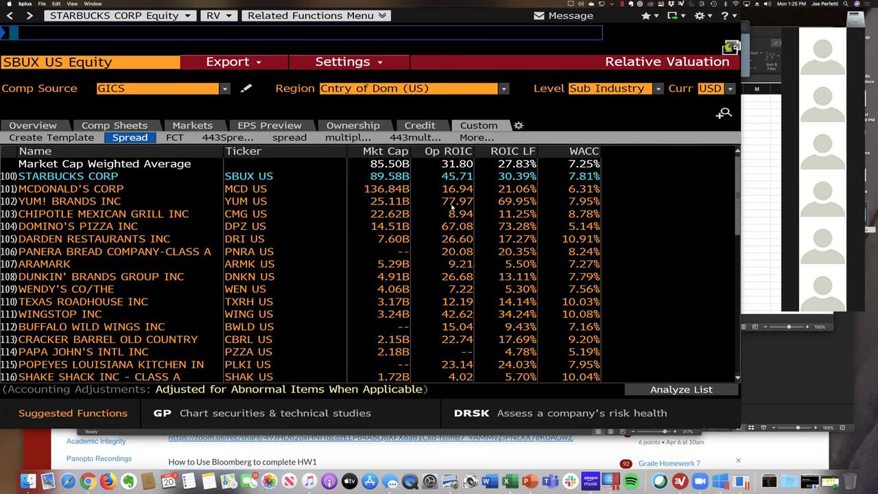
# Switch to Excel and bring up multiples_assignment_template-201 to review the Exp Op ROIC row
pyautogui.click(774, 262)
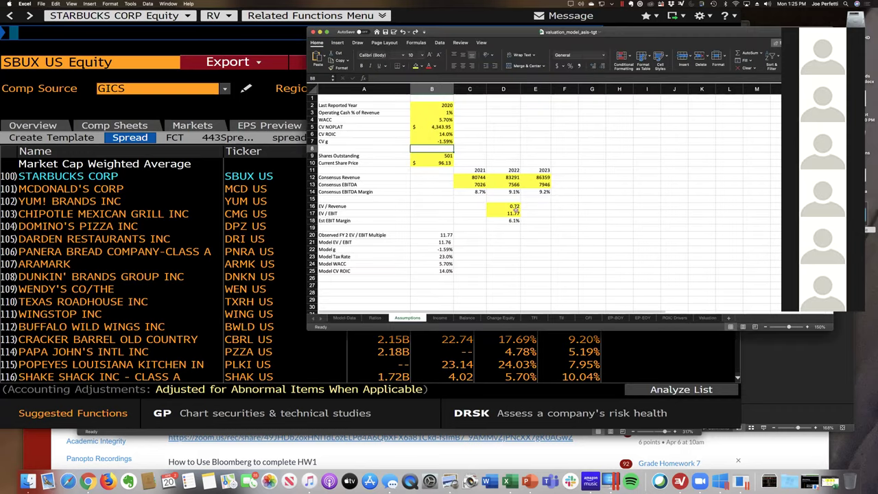
pyautogui.click(170, 3)
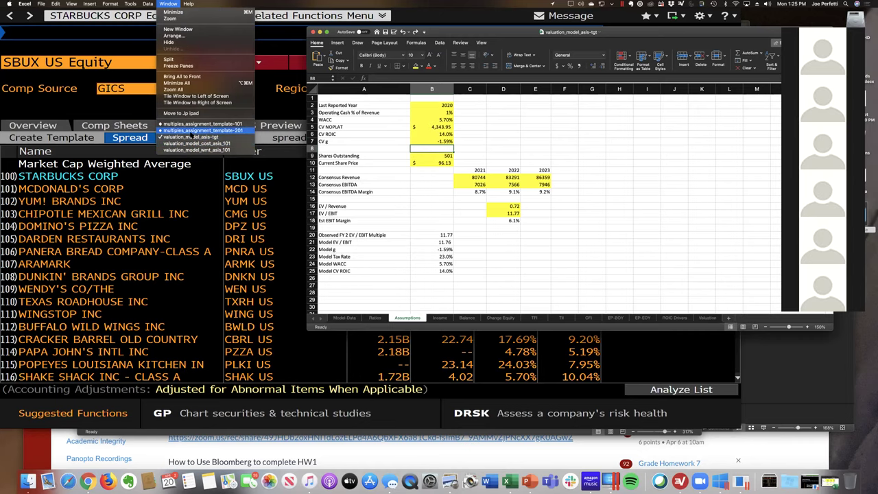
pyautogui.click(206, 130)
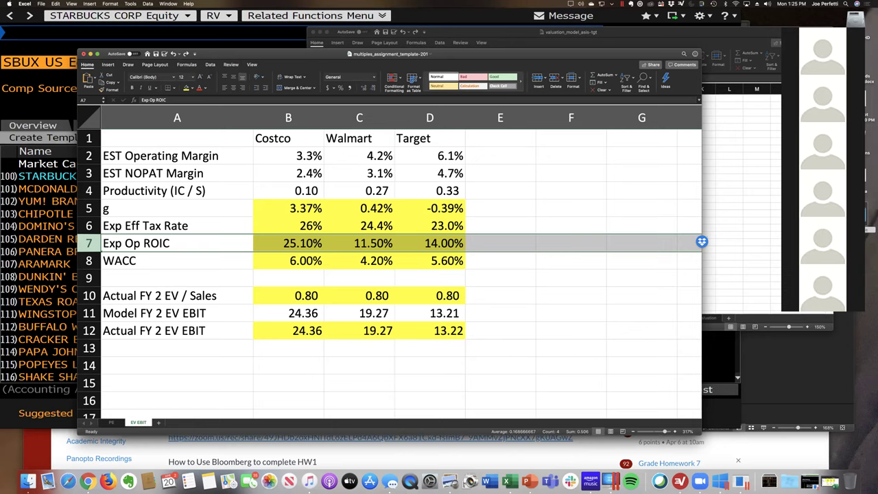
# Return to Bloomberg and change the Relative Valuation security to COST US Equity
pyautogui.click(26, 24)
pyautogui.click(45, 62)
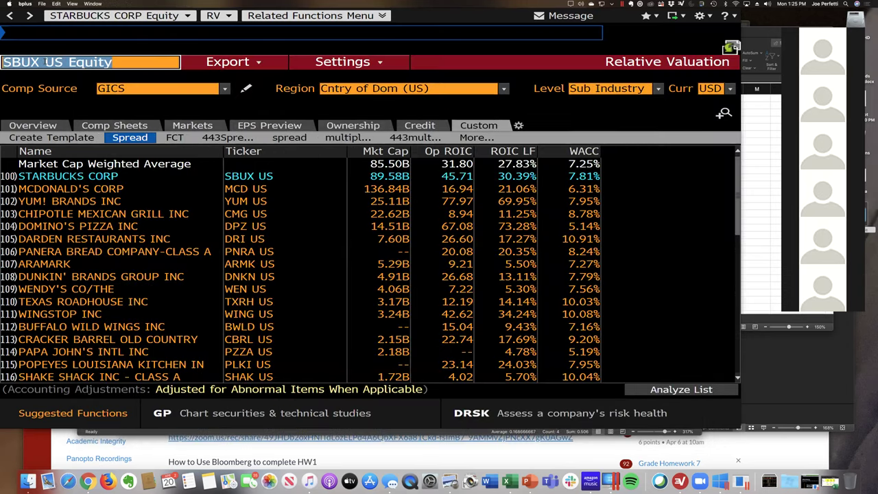
pyautogui.write('COST')
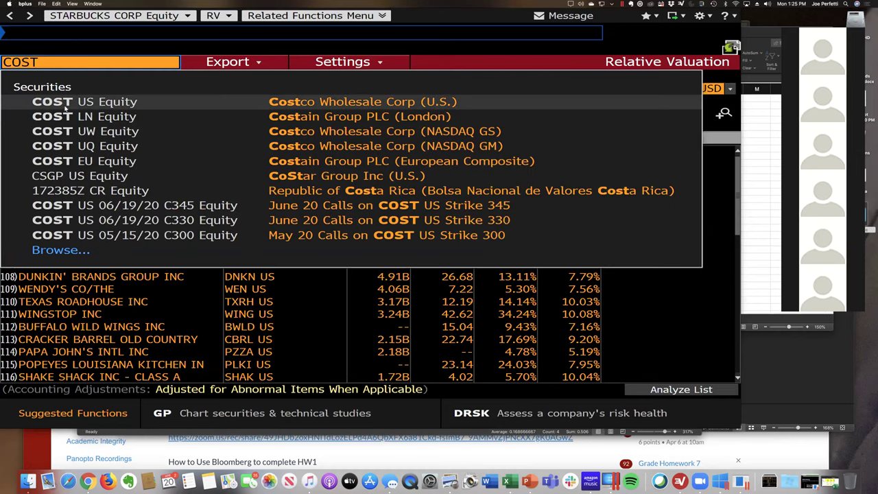
pyautogui.click(66, 106)
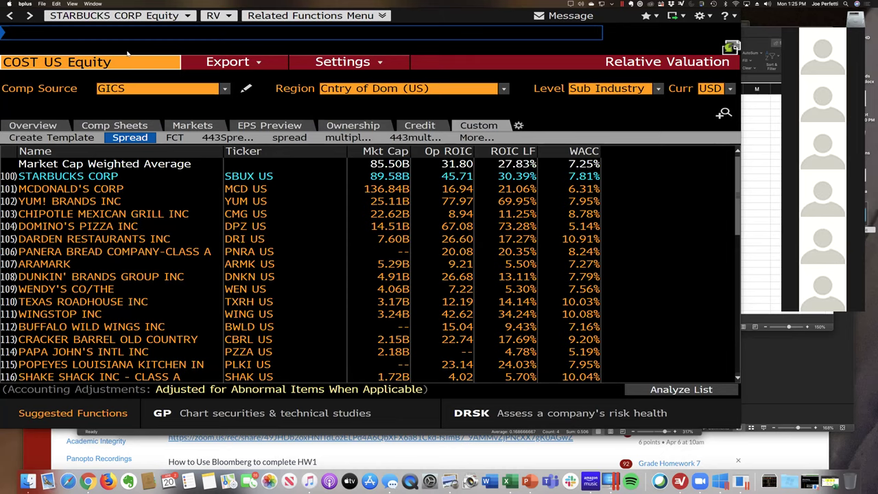
pyautogui.click(57, 200)
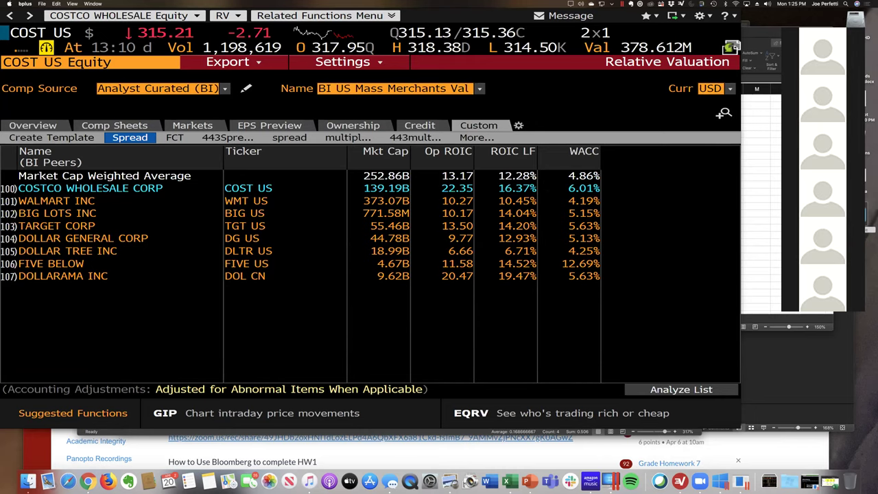
# Bring multiples_assignment_template-201 forward in Excel and place its window beside the Bloomberg peer list
pyautogui.click(764, 228)
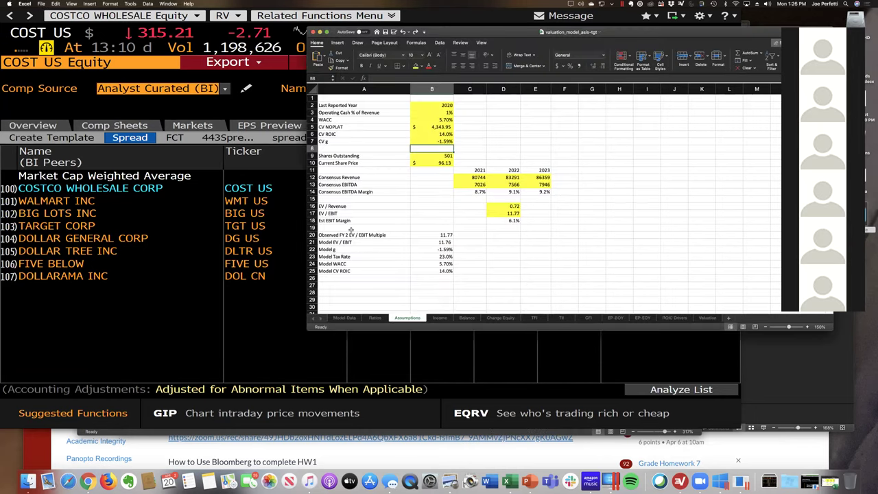
pyautogui.click(168, 4)
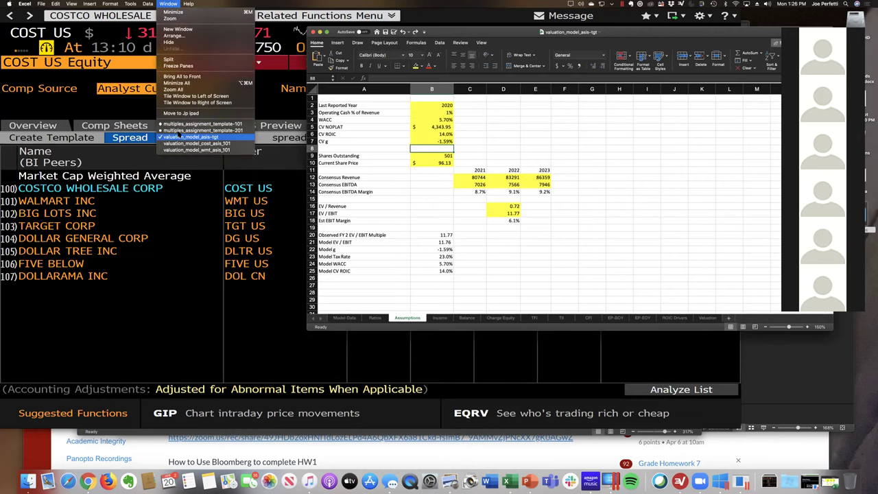
pyautogui.click(179, 130)
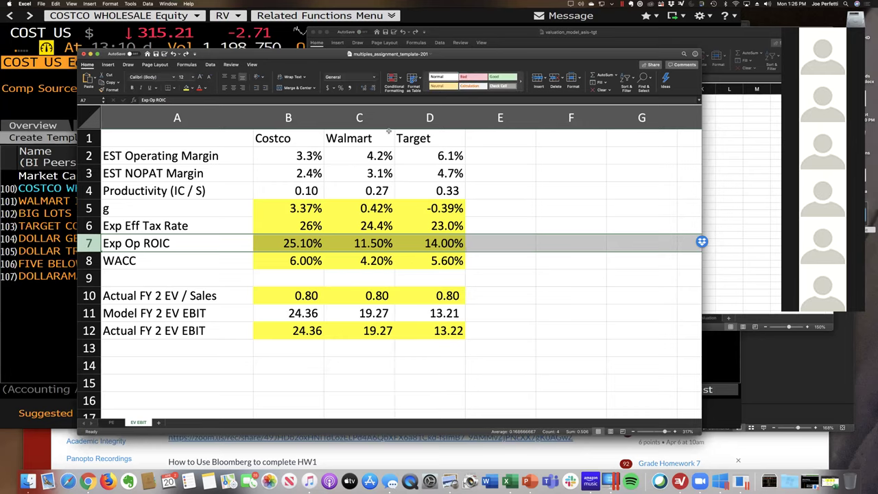
pyautogui.doubleClick(333, 55)
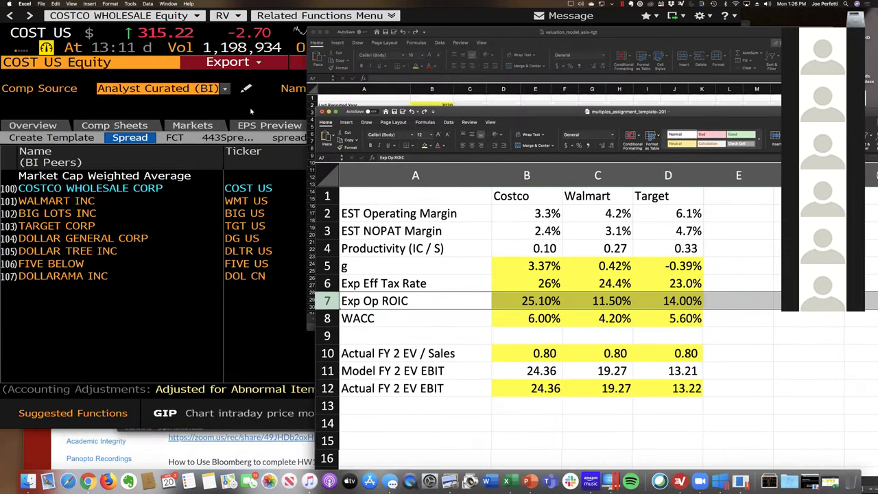
# Compare Bloomberg's Op ROIC and WACC for Costco, Walmart and Target with the template's Exp Op ROIC and WACC rows
pyautogui.click(250, 110)
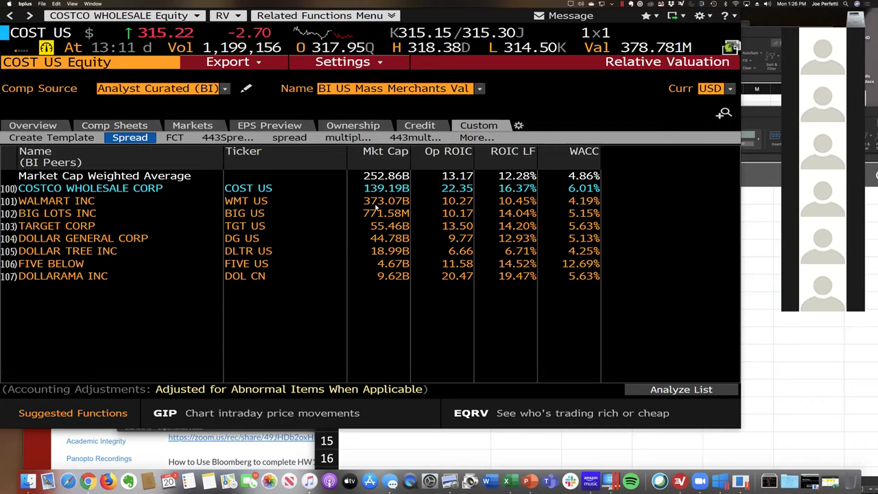
pyautogui.click(754, 273)
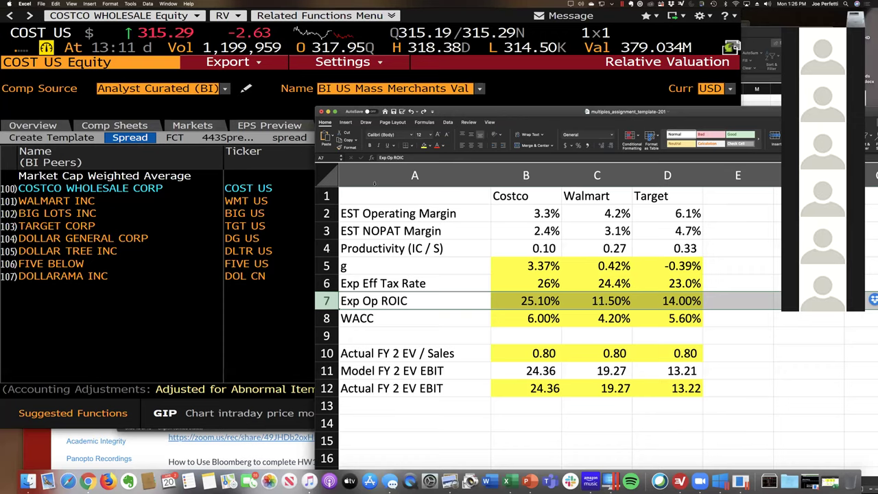
pyautogui.click(259, 125)
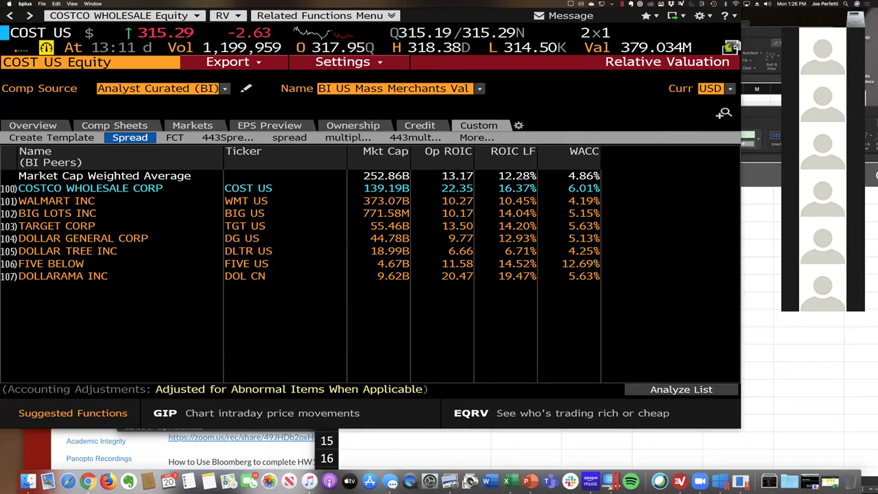